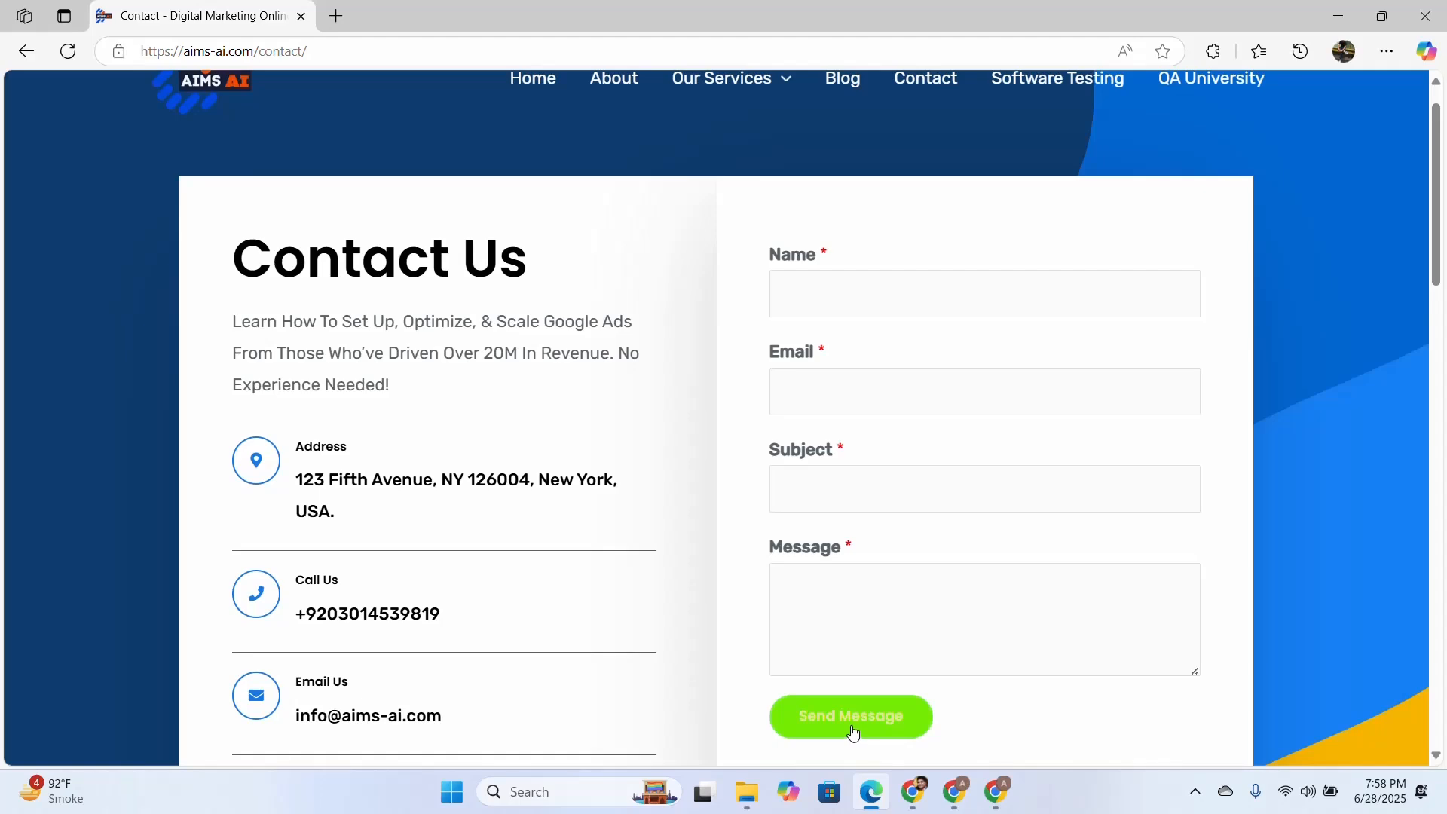
- Switch to Chrome and close the YouTube search results and the open Google Ads overview
left_click(917, 791)
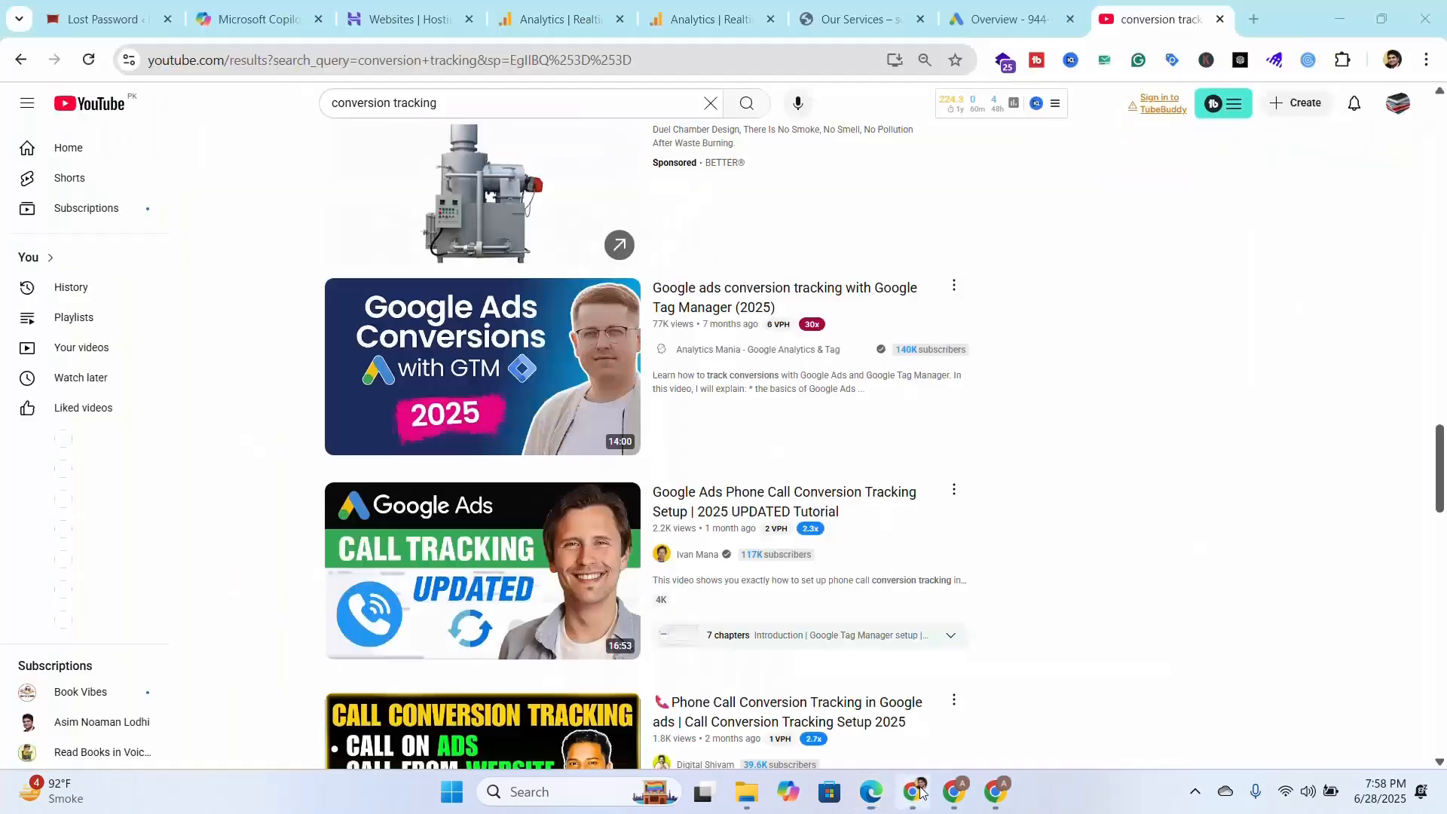
left_click(1006, 17)
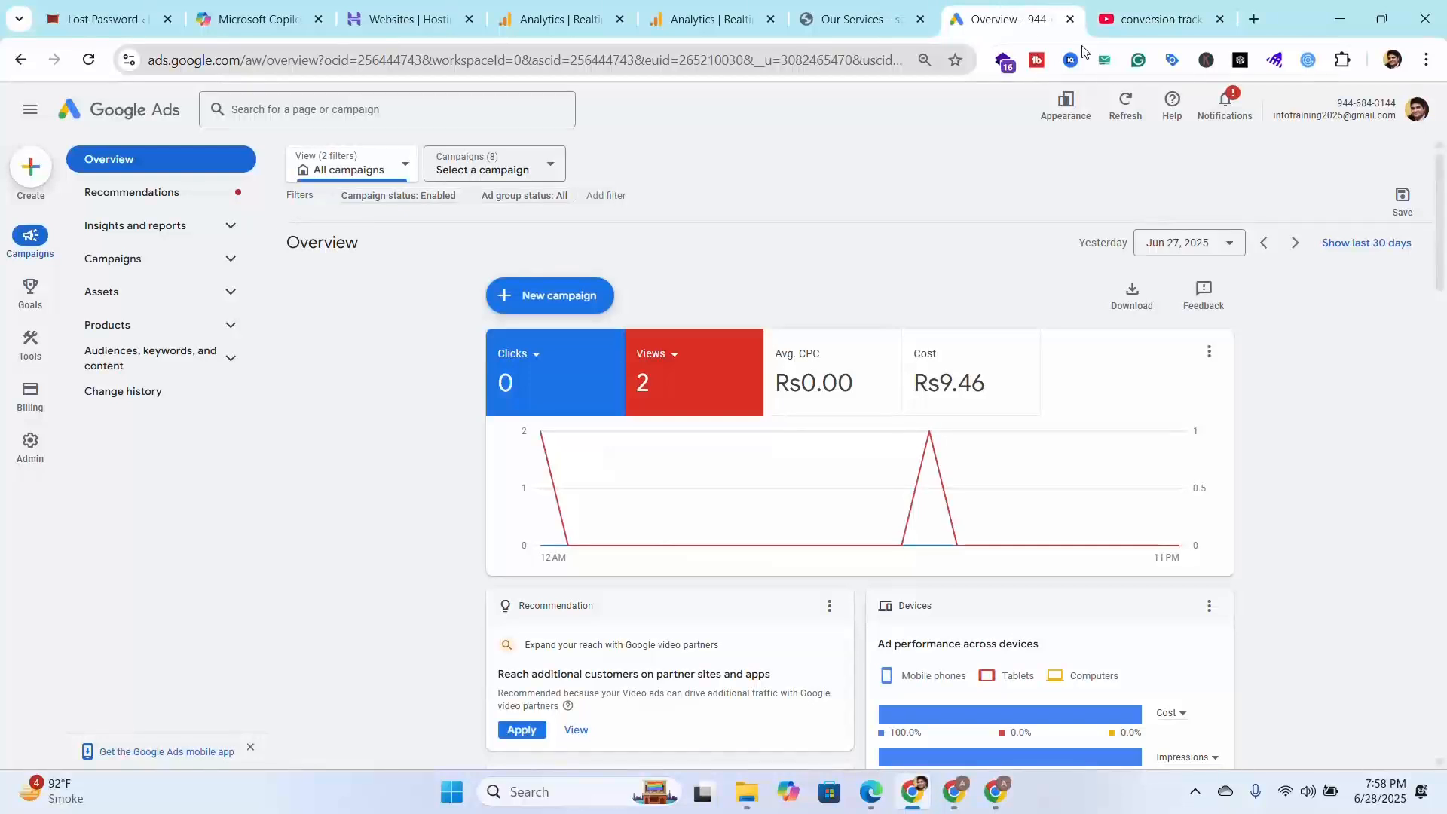
left_click(1221, 20)
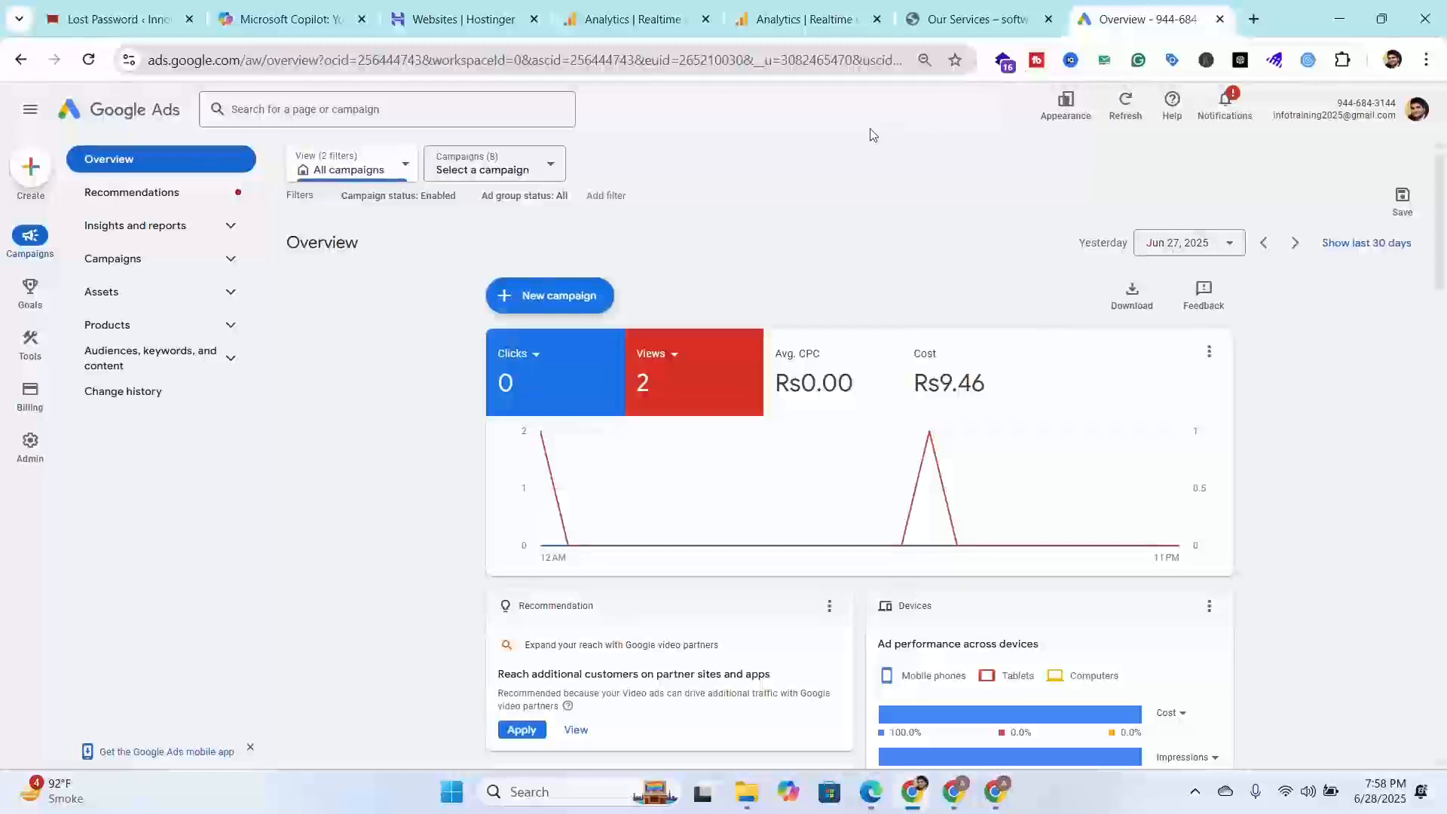
left_click(1220, 19)
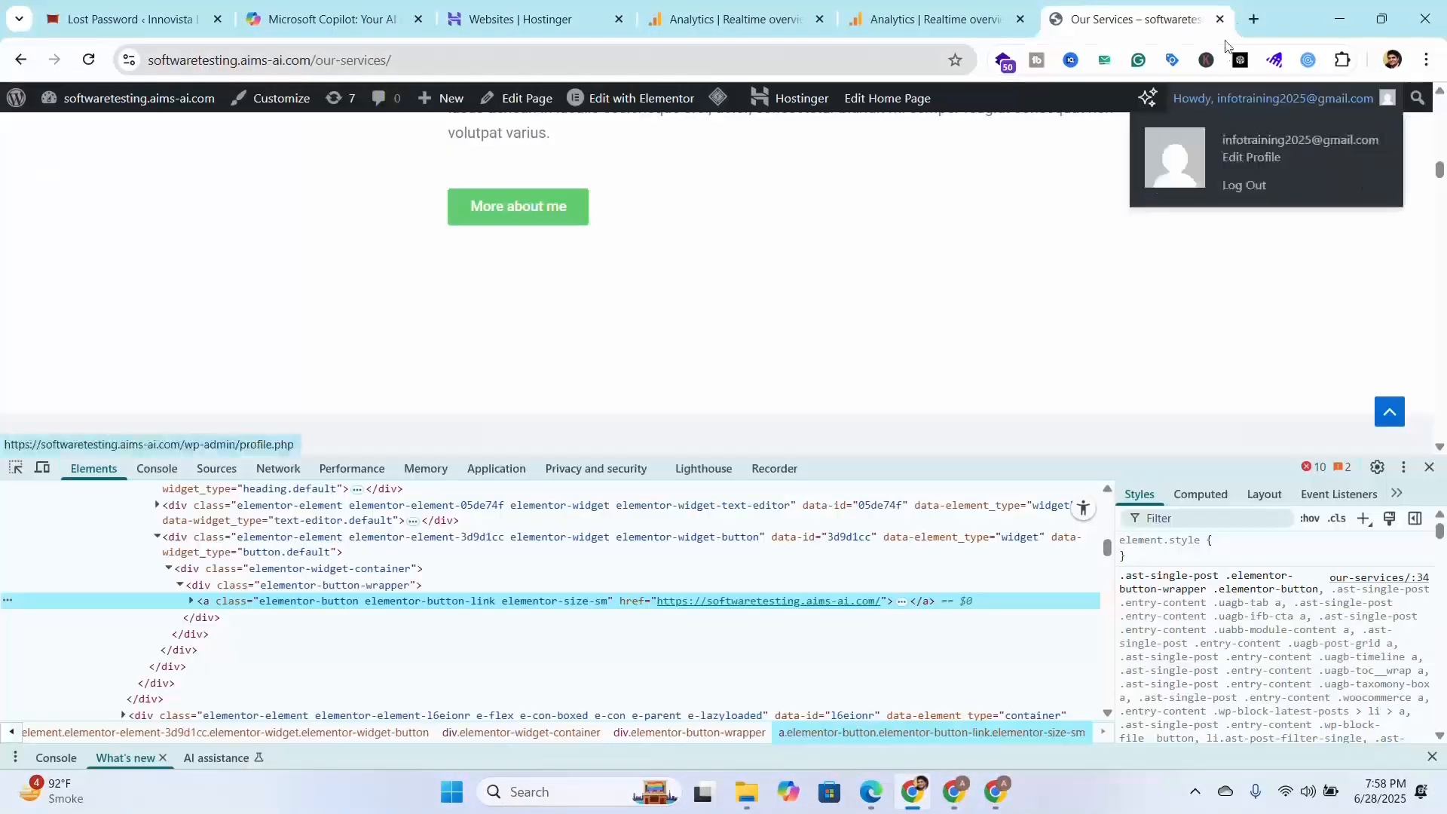
- Search Google for "google ads account" in a new browser tab
left_click(1253, 19)
left_click(479, 366)
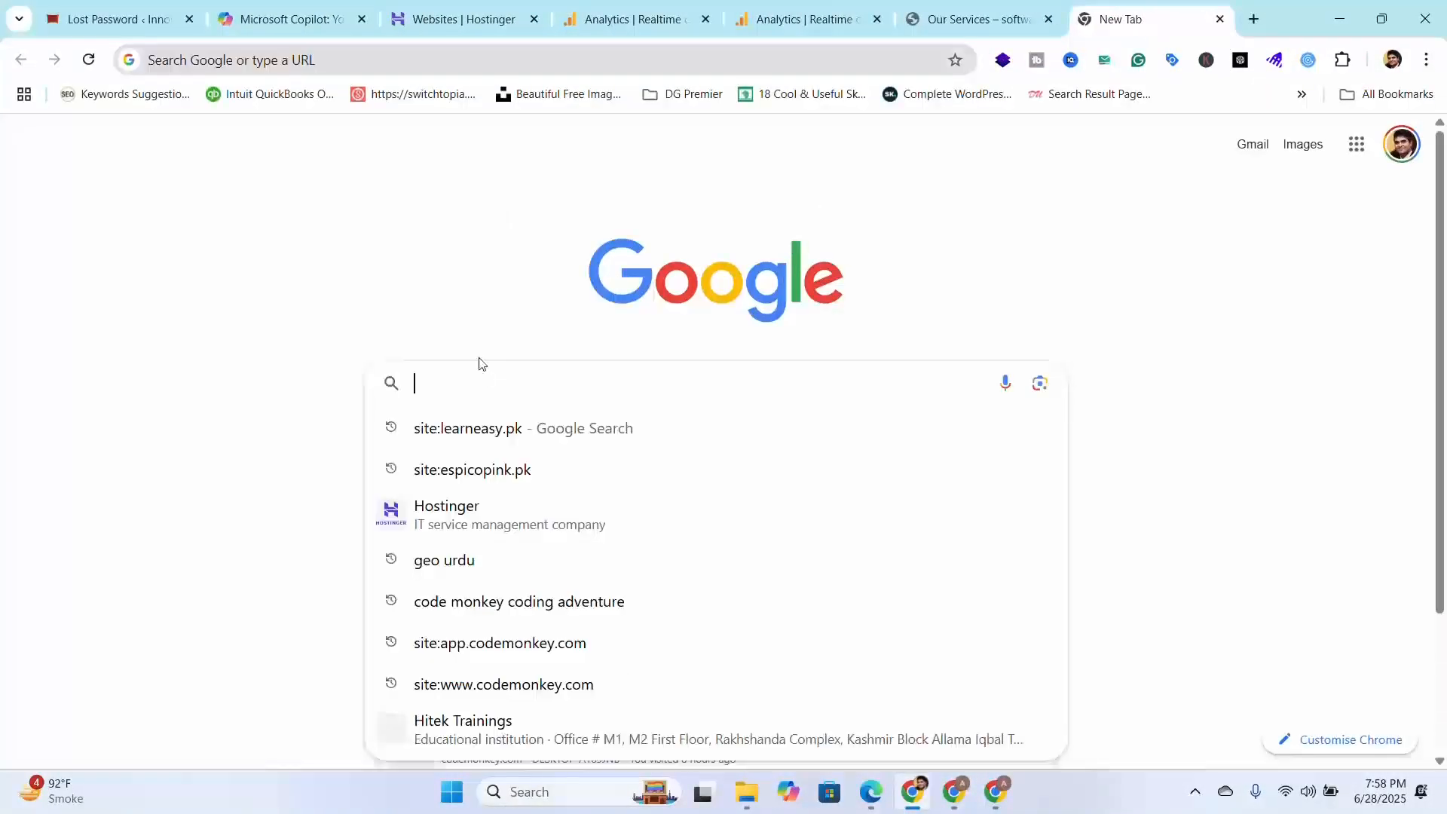
type("google ads")
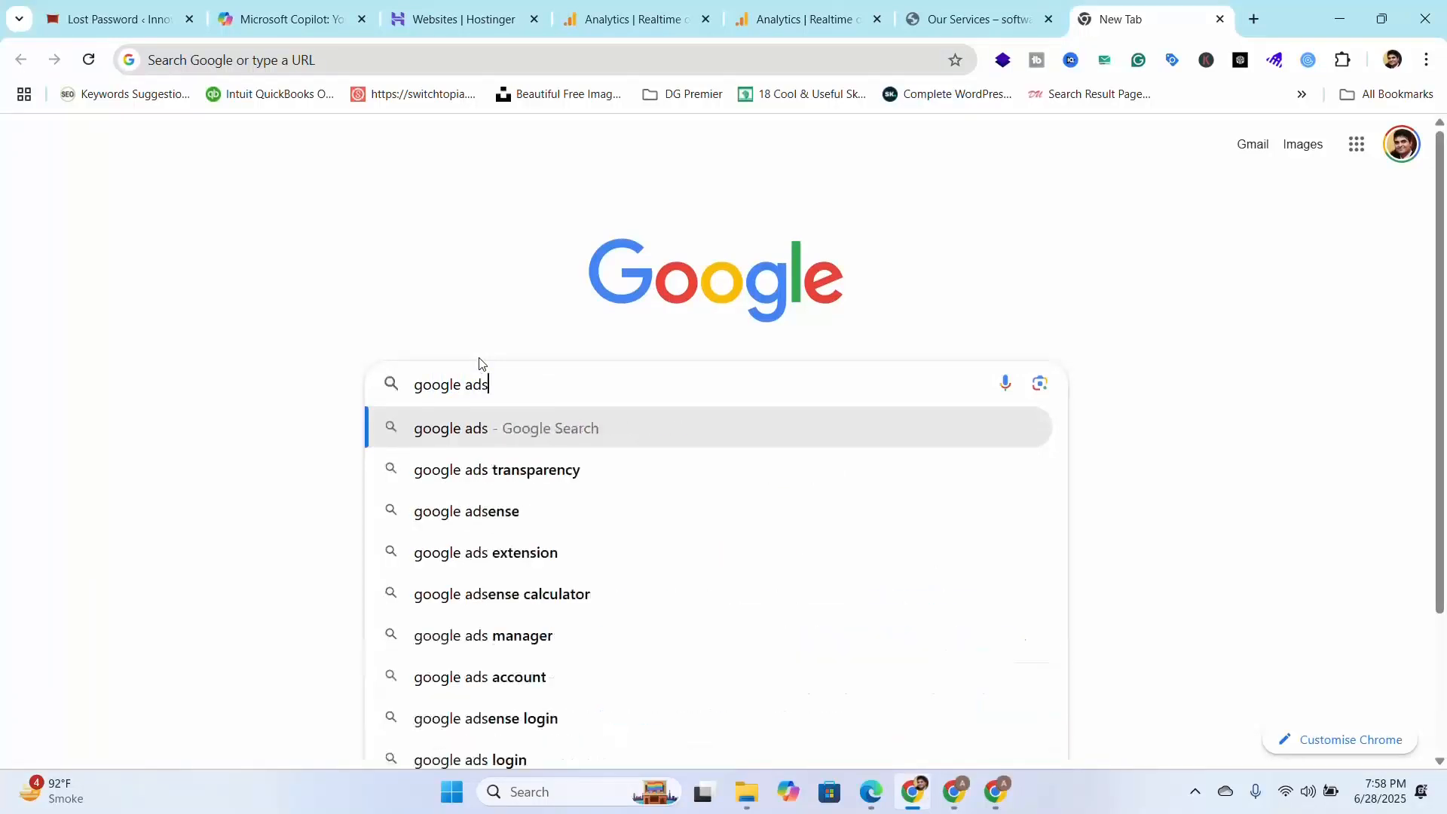
type(" account")
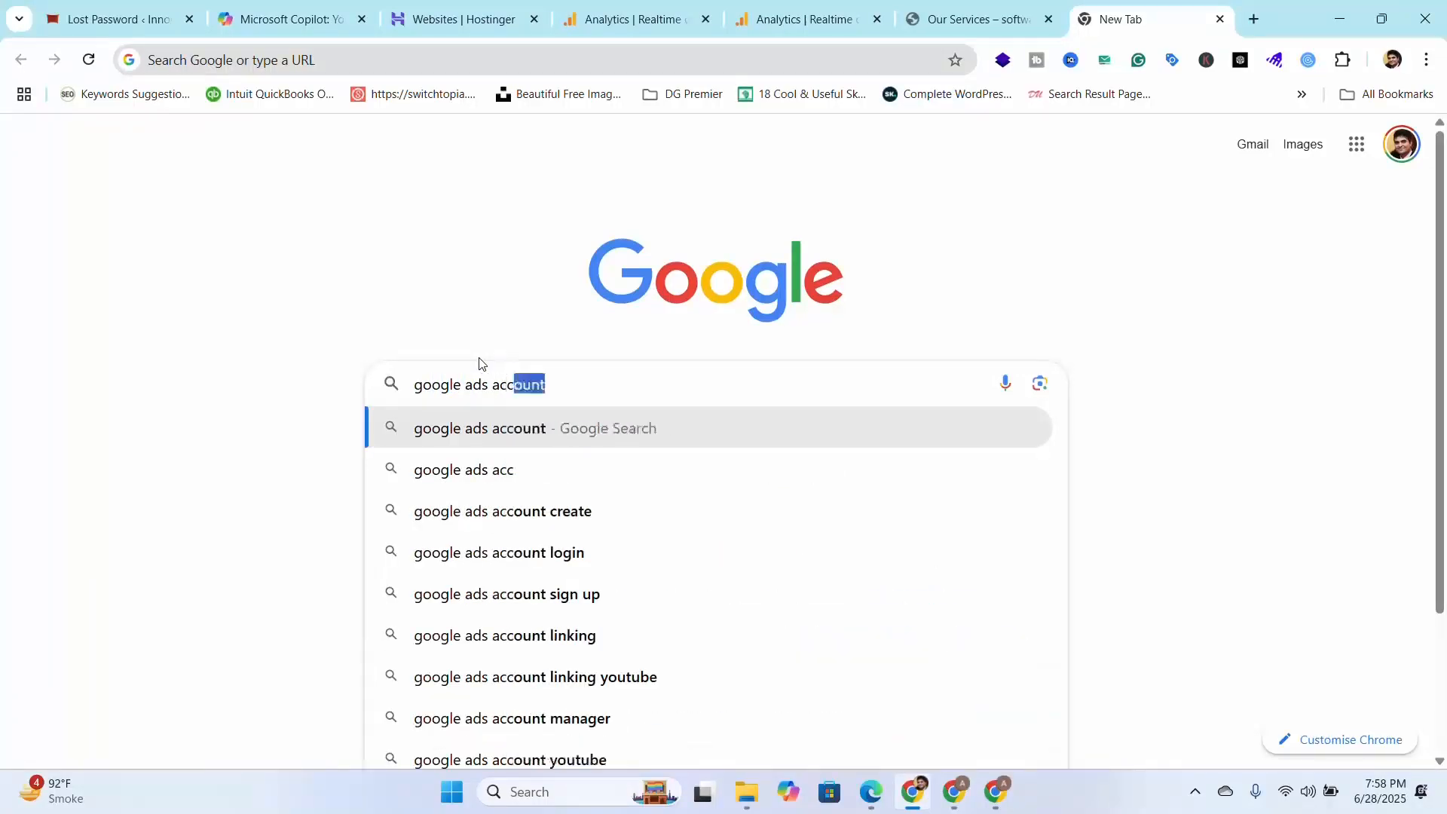
key("Return")
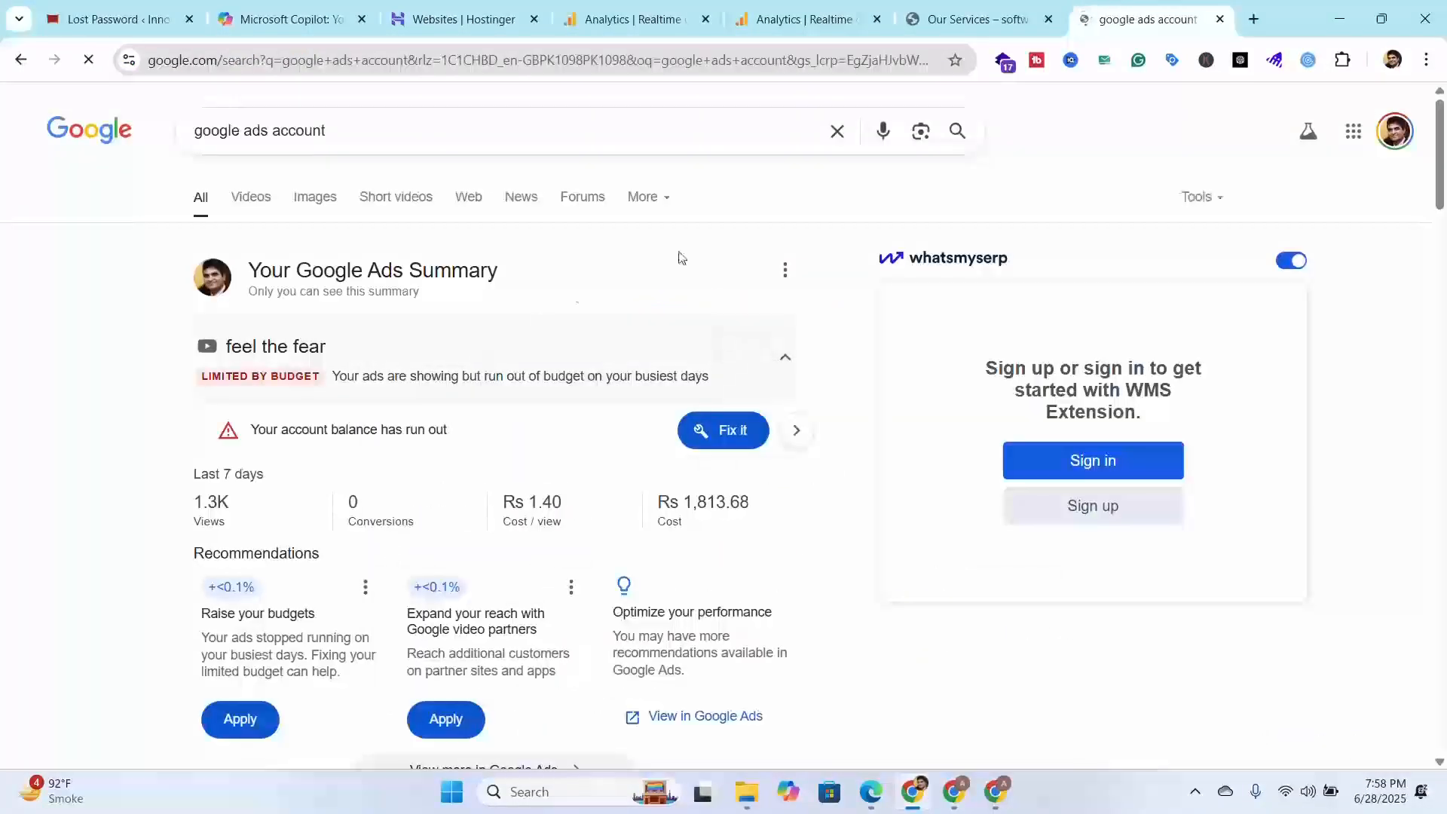
- Go to the Google Ads site from the search results, sign in and select the account named "Google Ads account"
scroll(790, 510, "down", 5)
scroll(793, 510, "down", 8)
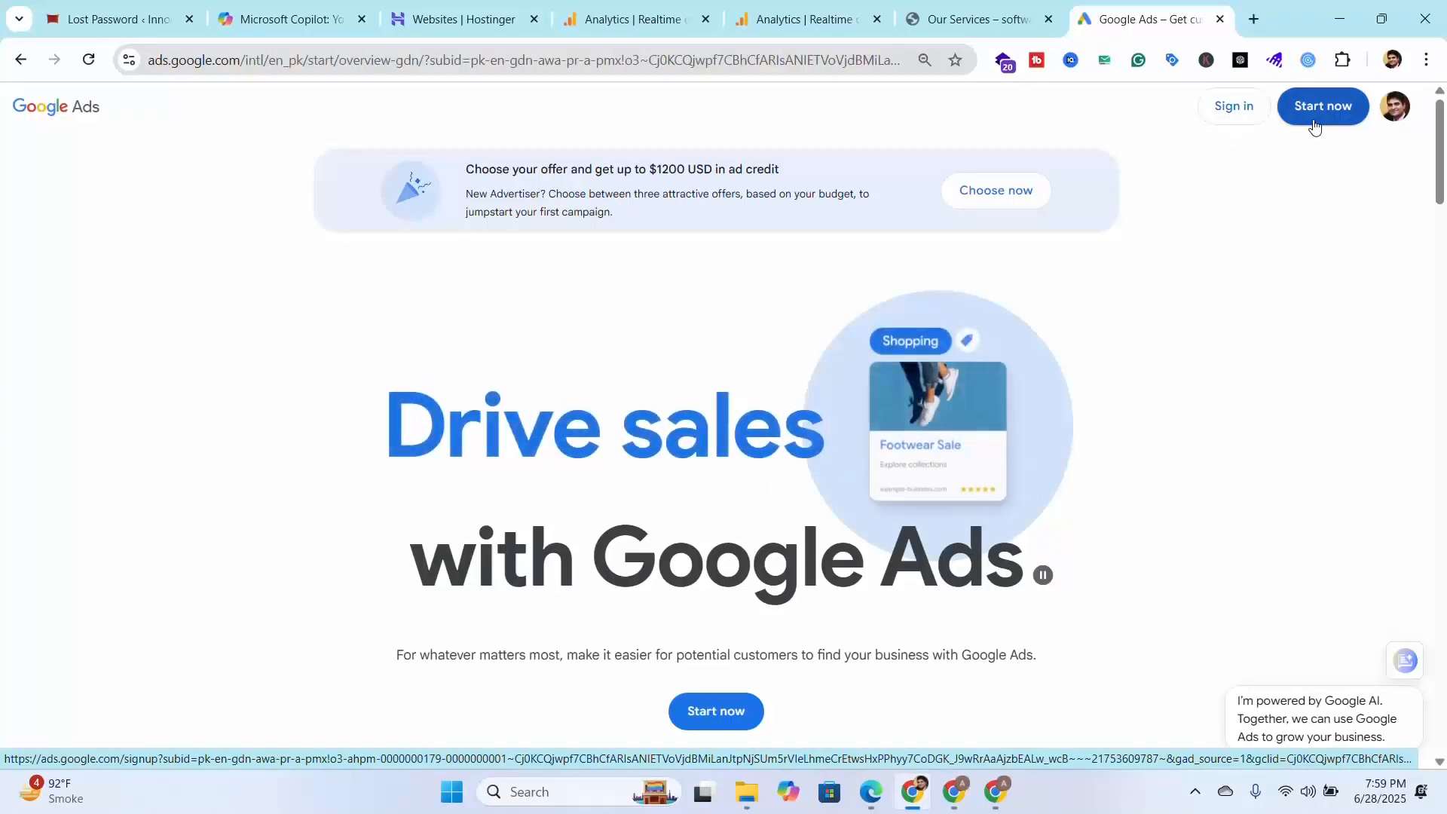
left_click(1231, 119)
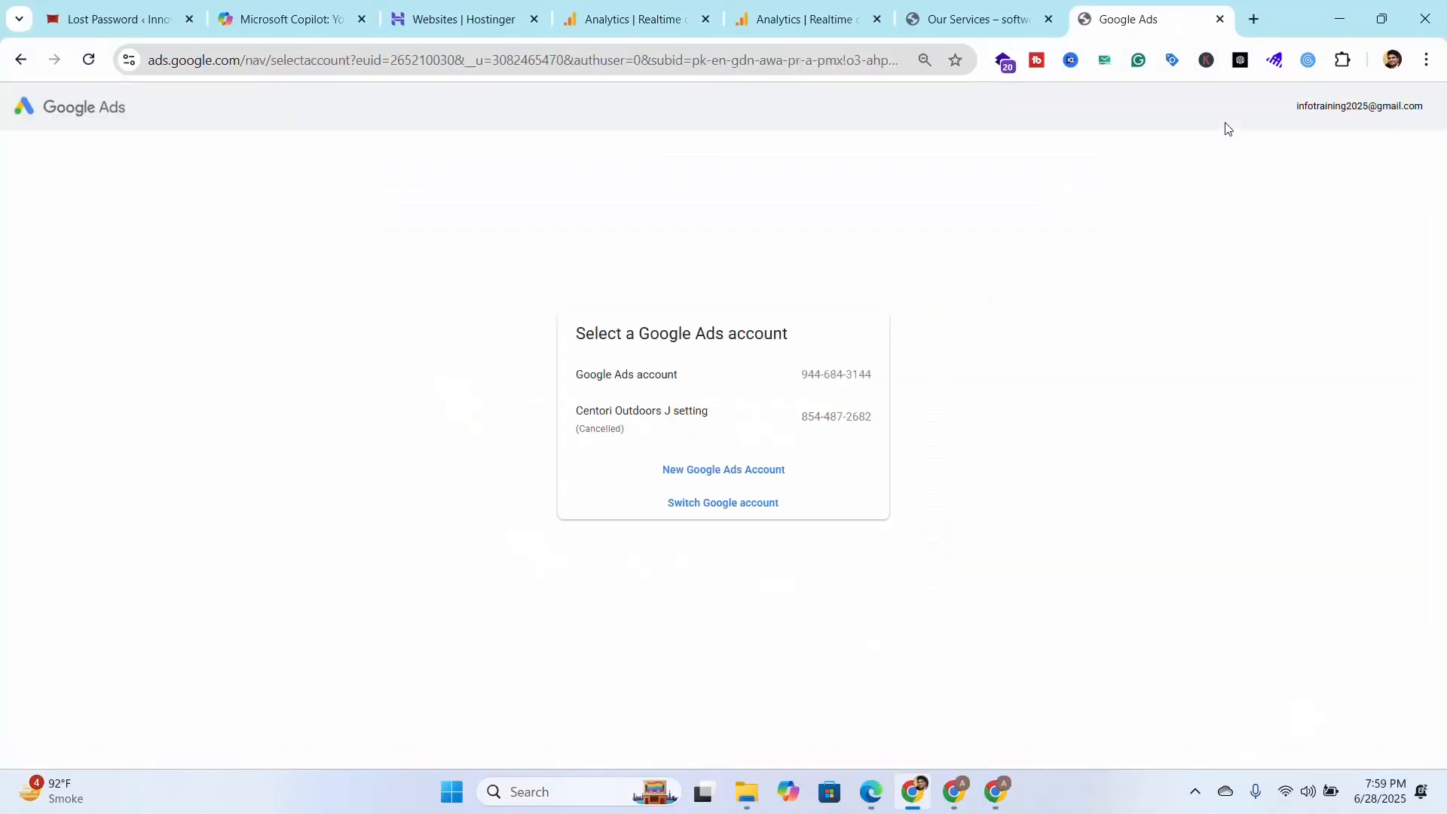
left_click(730, 389)
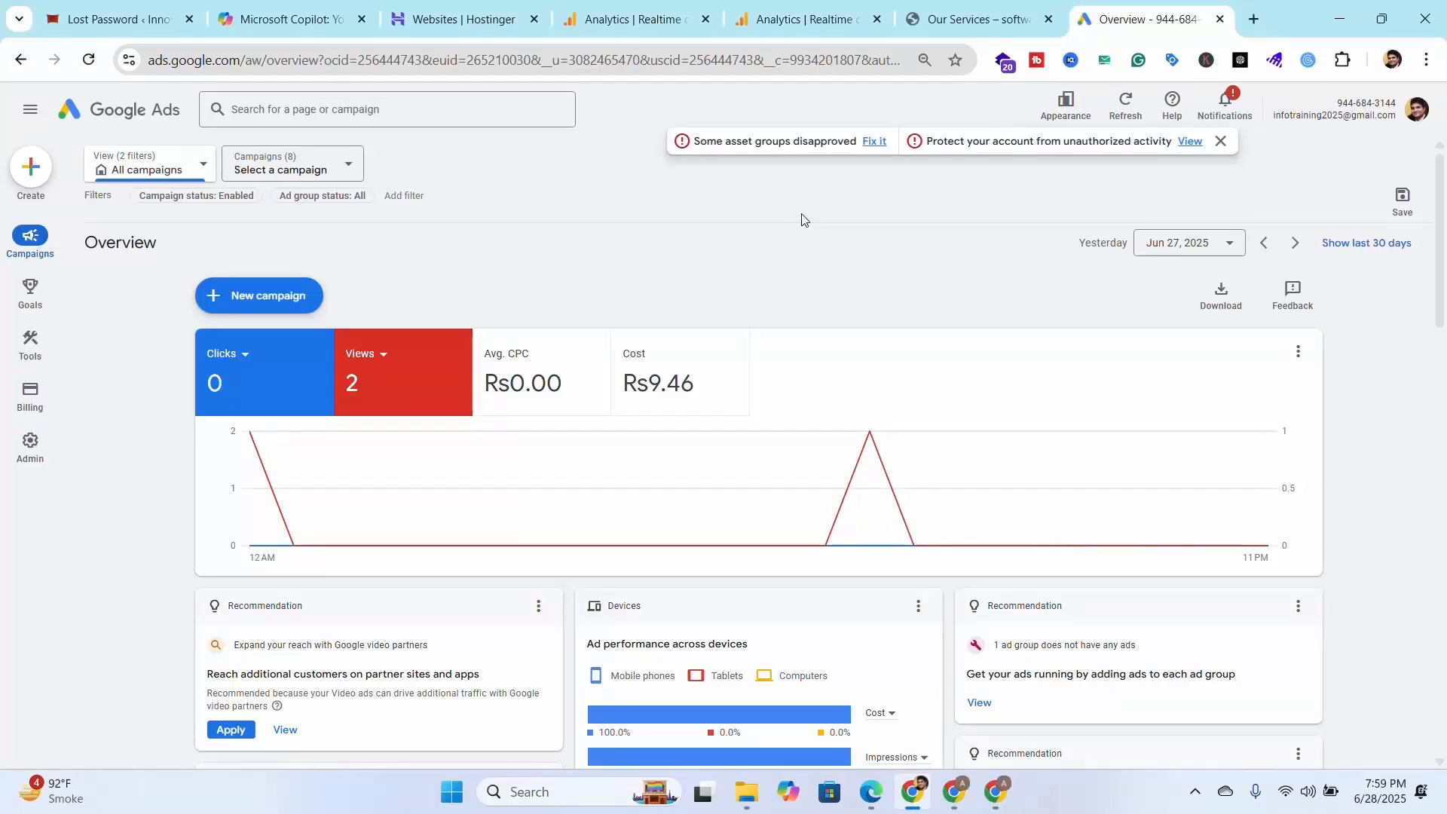
- Dismiss the account alerts, expand the navigation and set the overview's second scorecard metric to all Conversions
left_click(1220, 141)
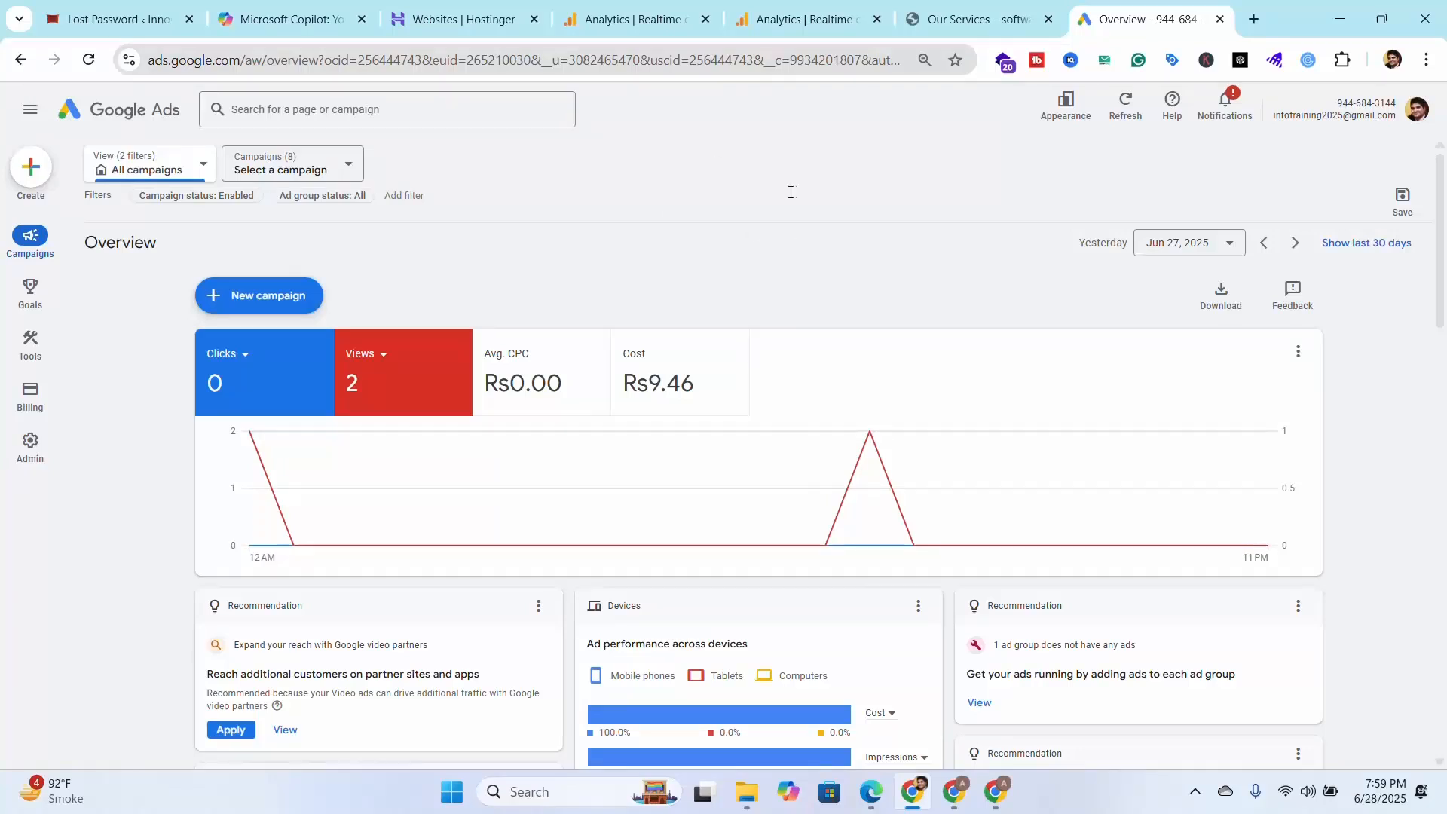
left_click(30, 109)
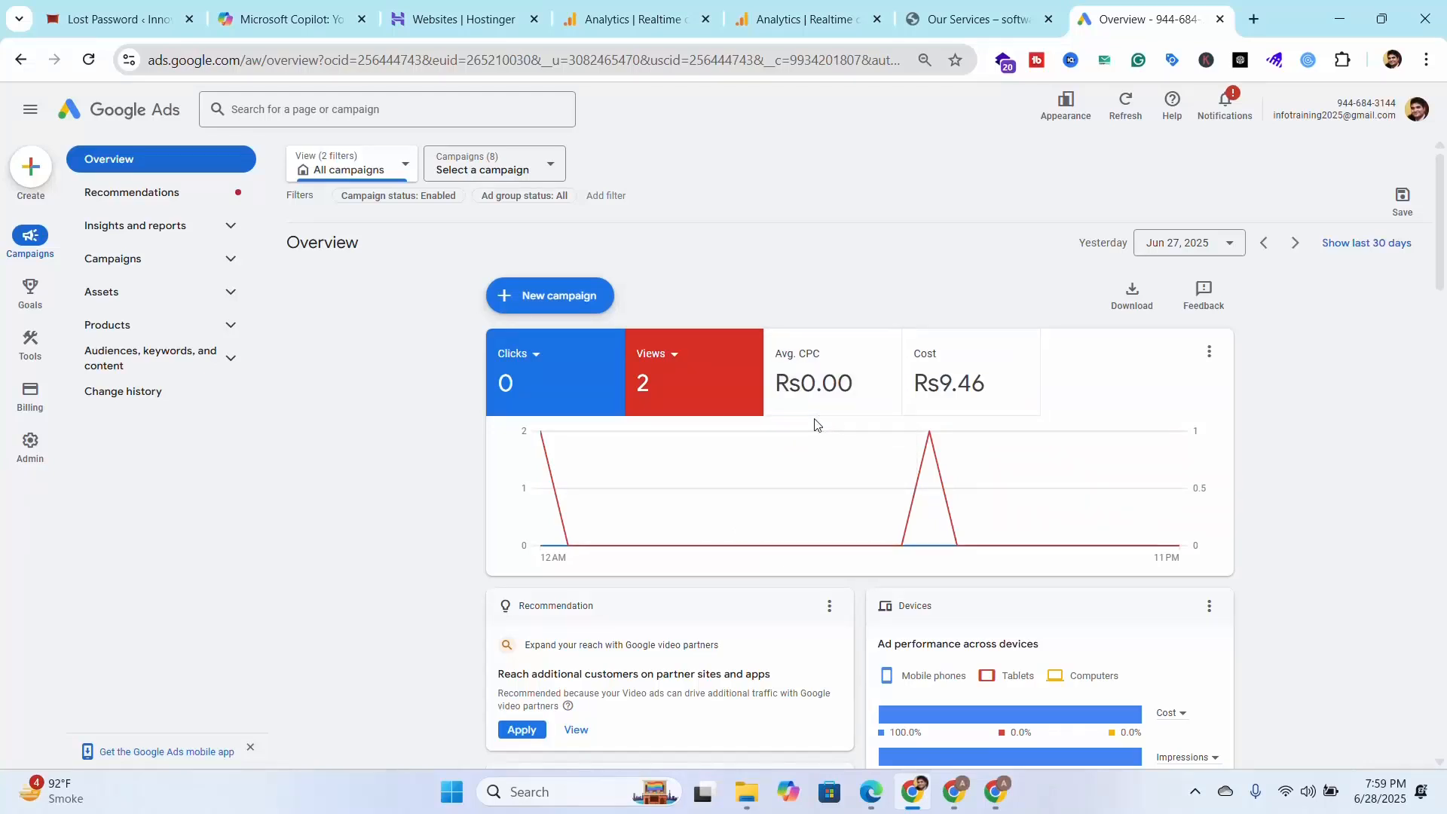
left_click(675, 358)
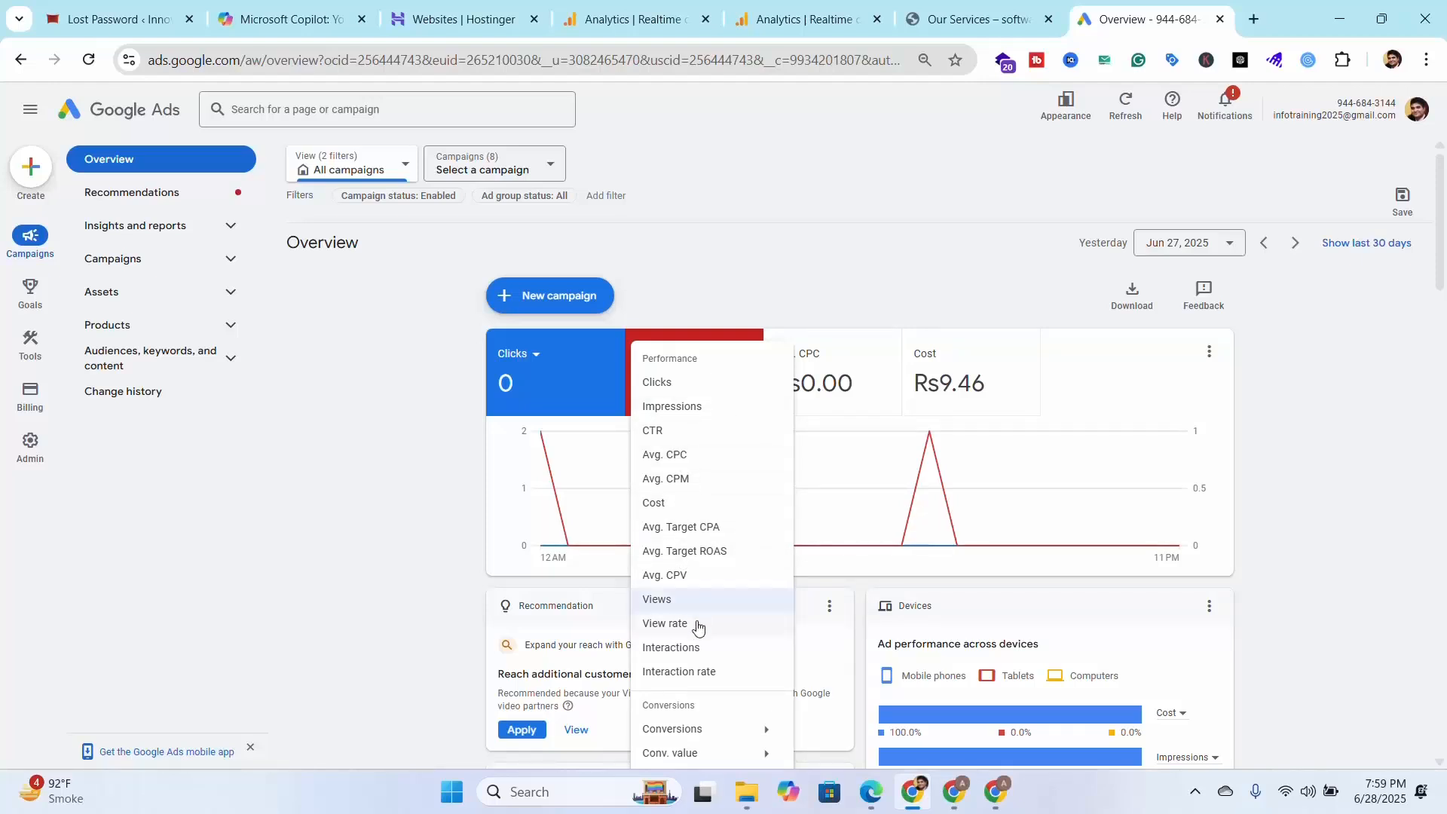
mouse_move(743, 739)
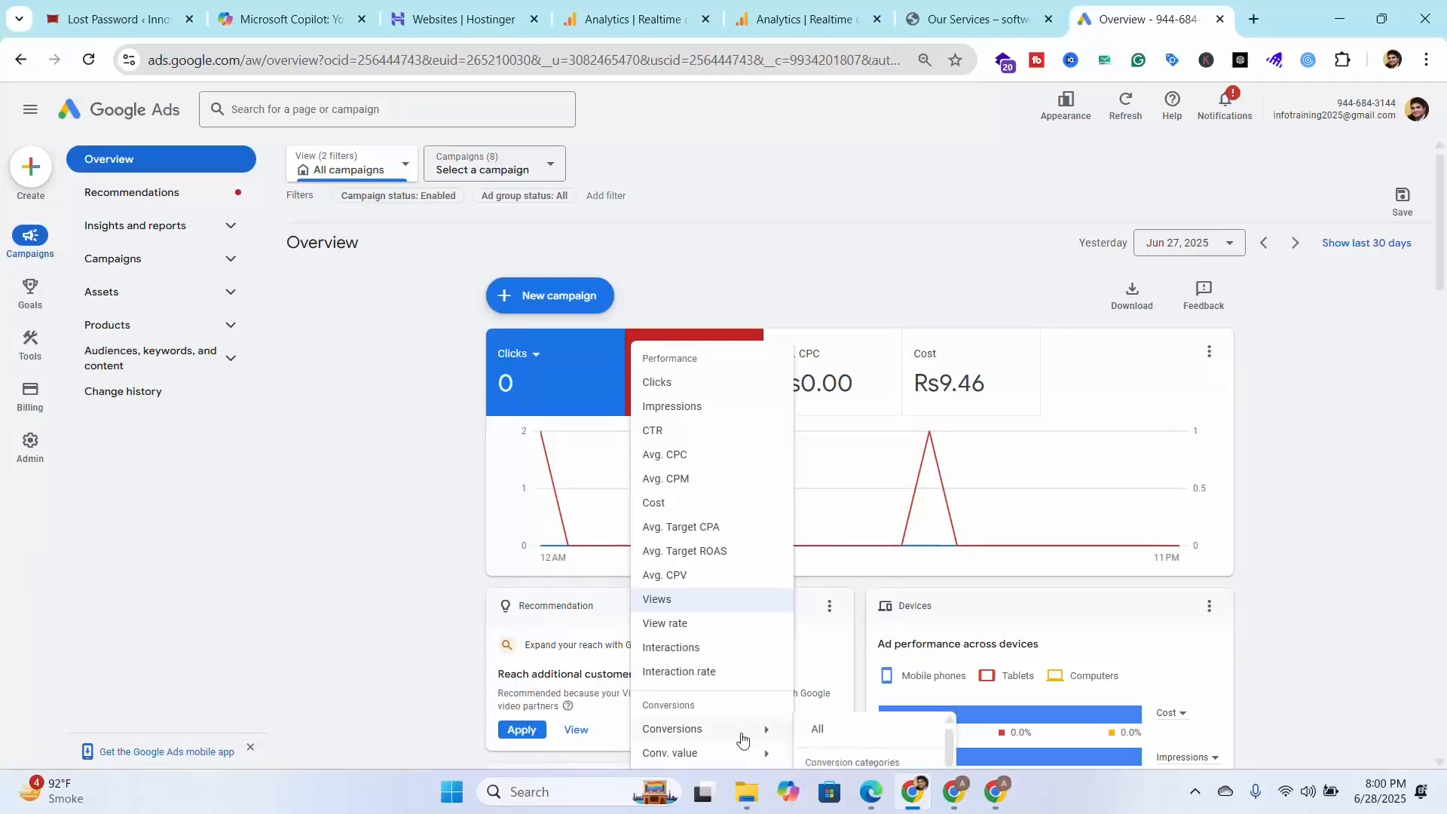
left_click(826, 739)
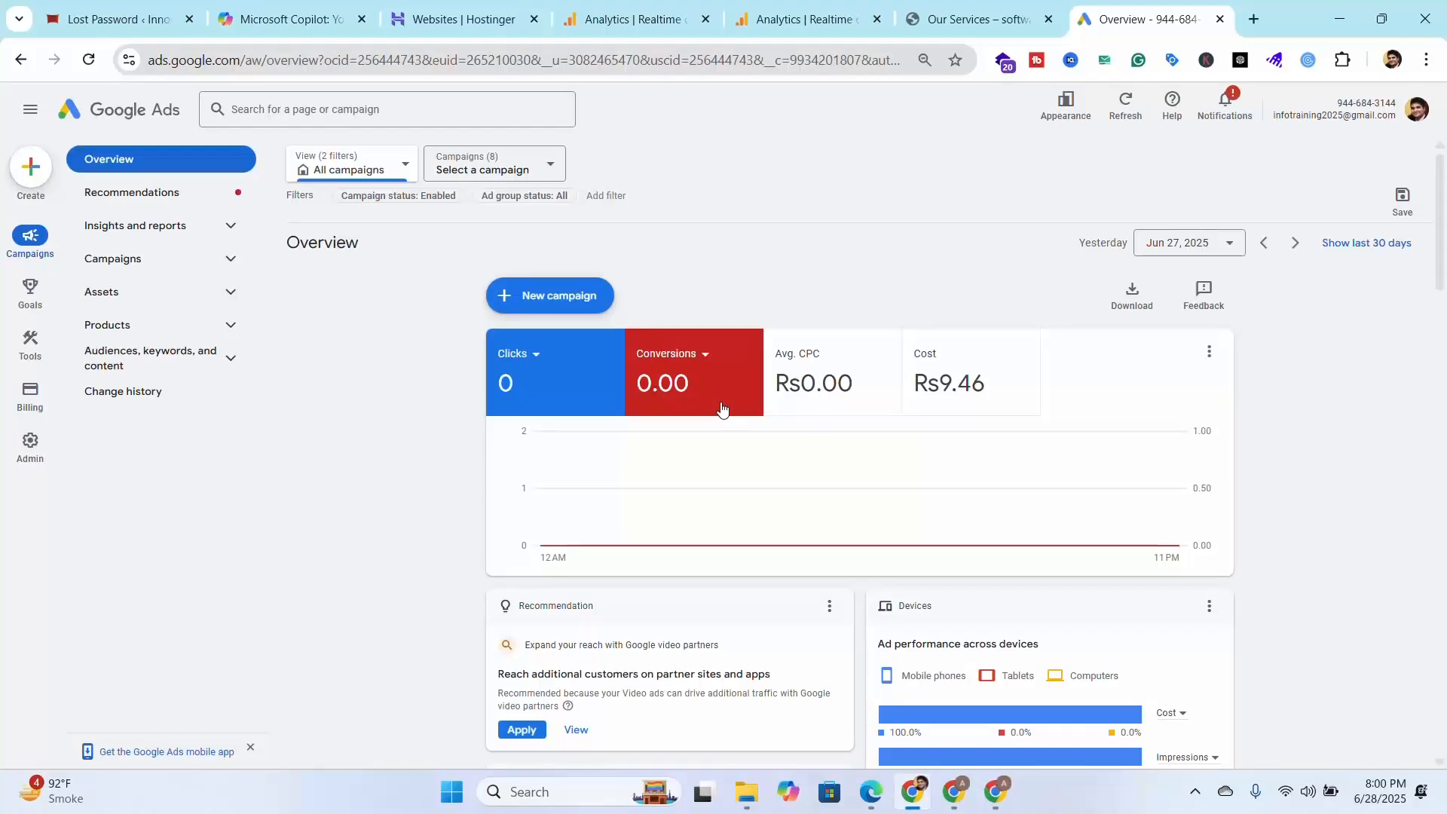
- Close the developer tools on the softwaretesting.aims-ai.com site and open its Home page
left_click(964, 8)
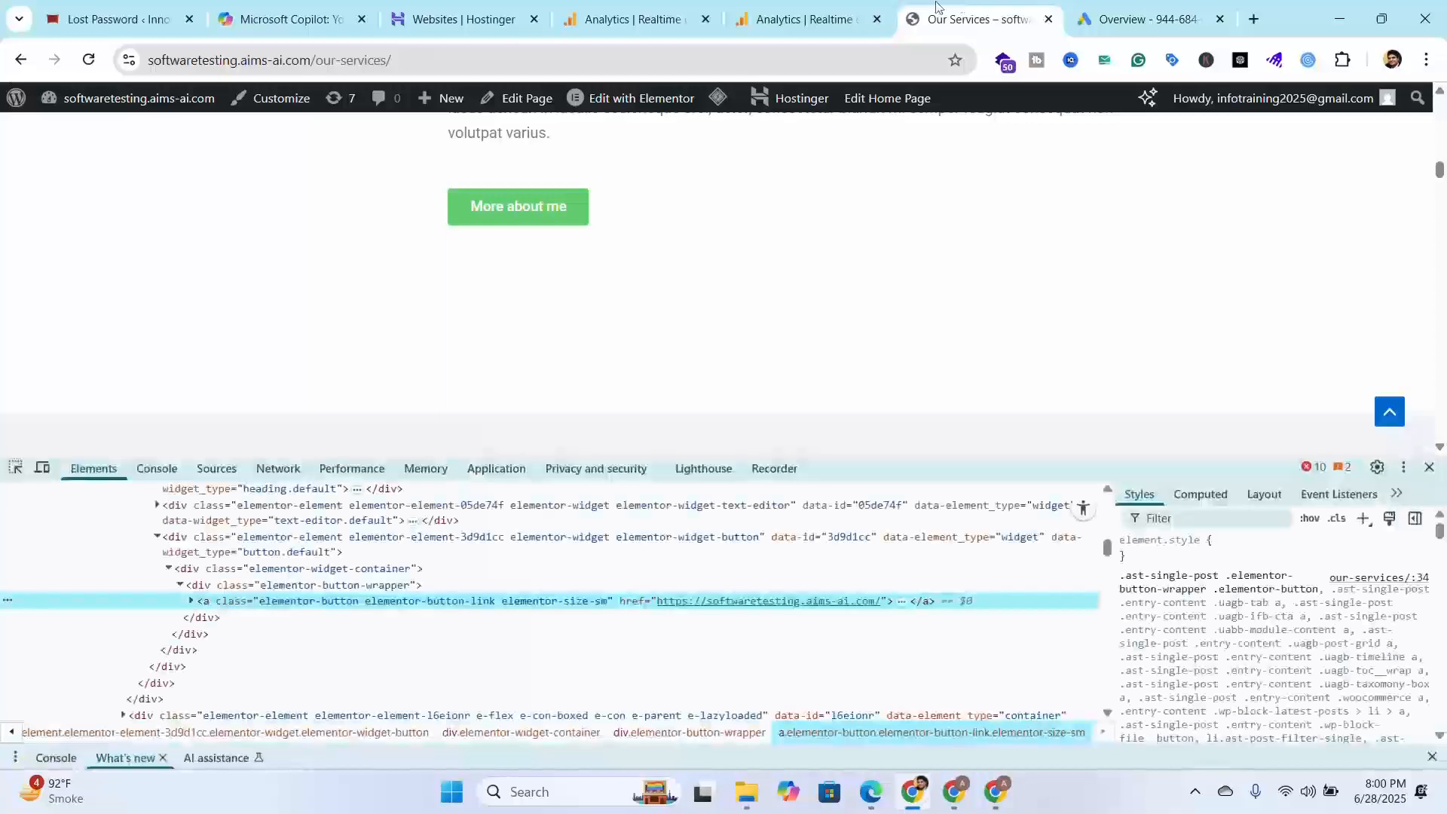
left_click(1431, 470)
scroll(1001, 320, "up", 10)
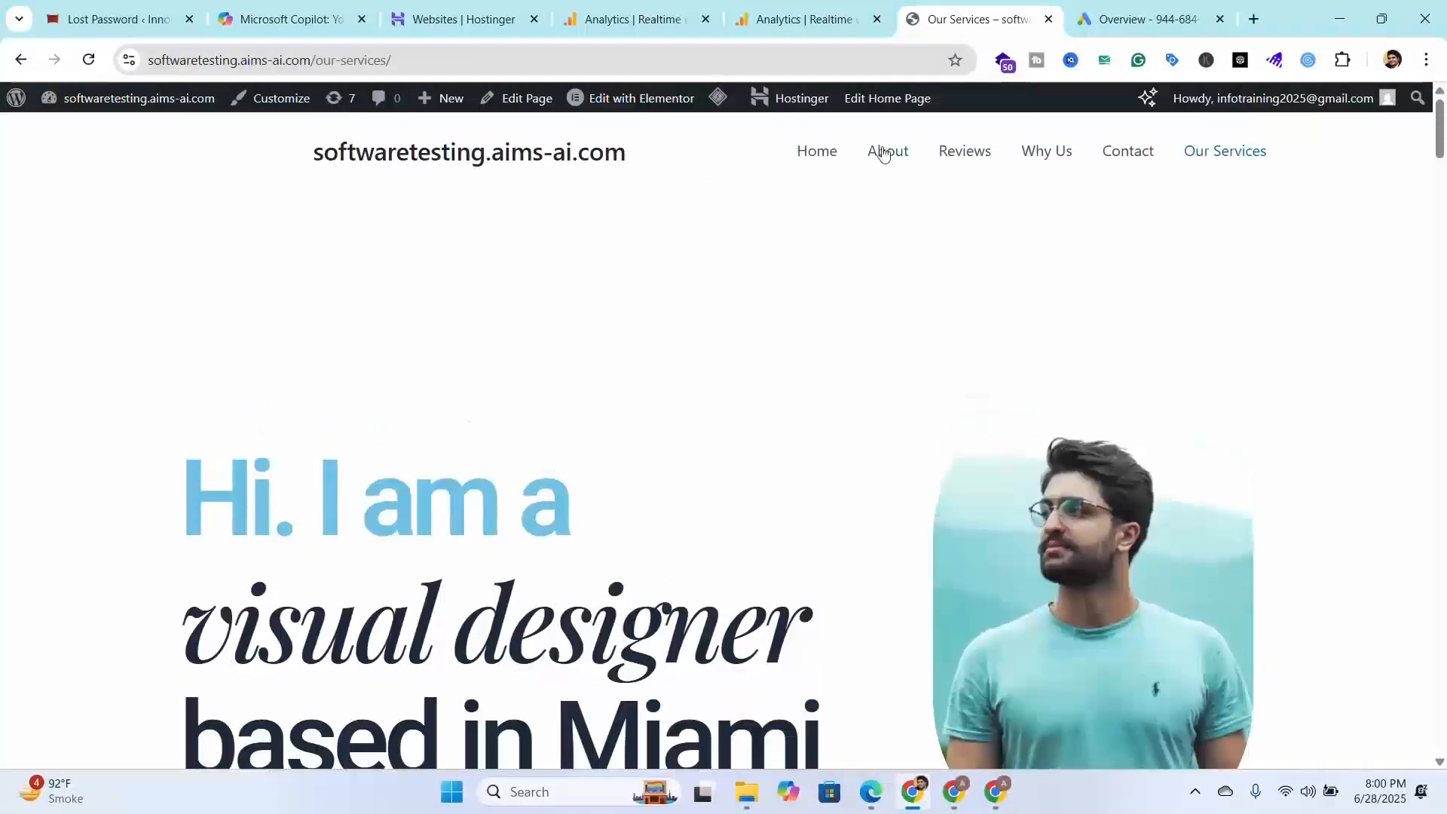
left_click(825, 162)
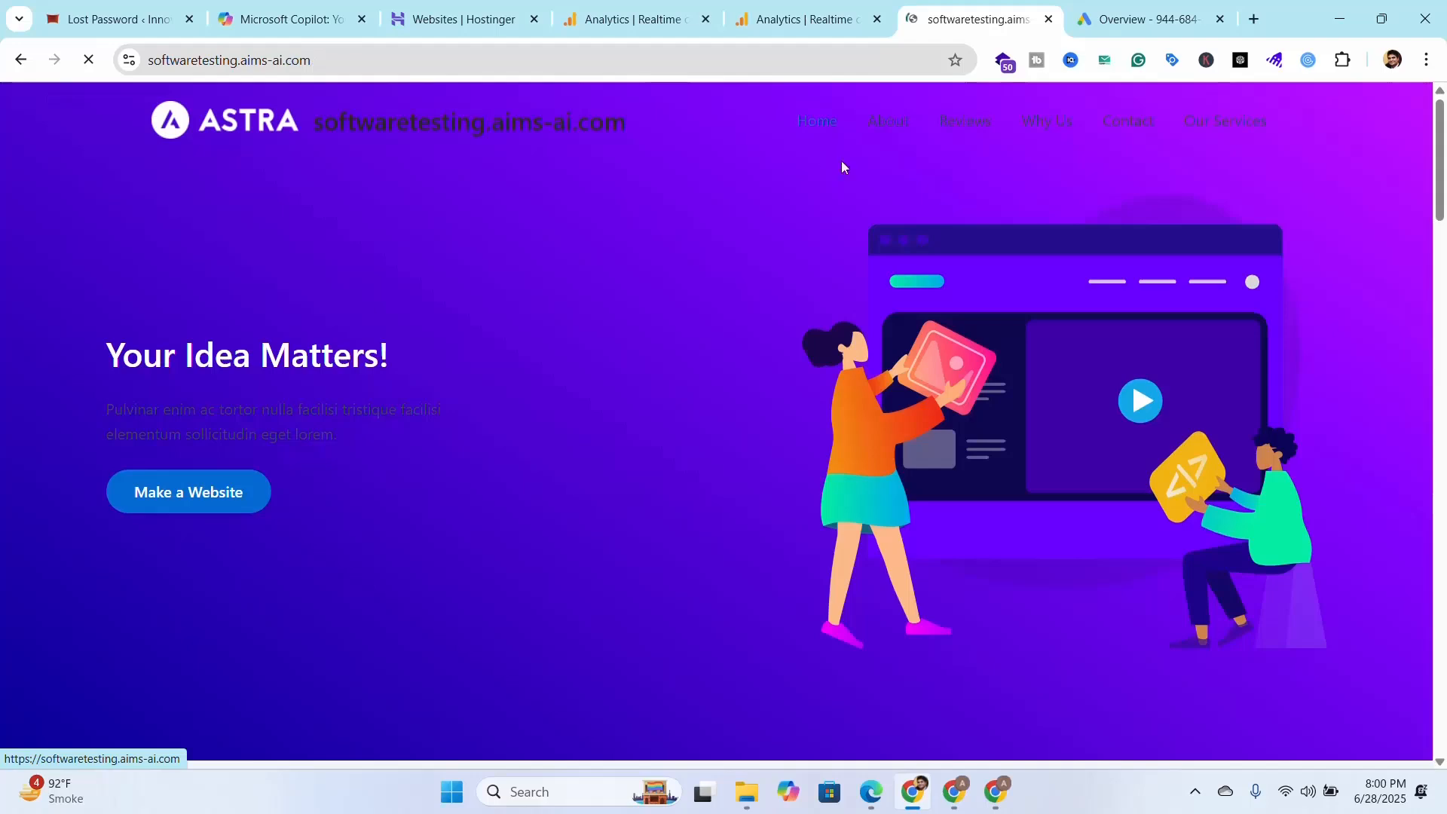
left_click(1097, 26)
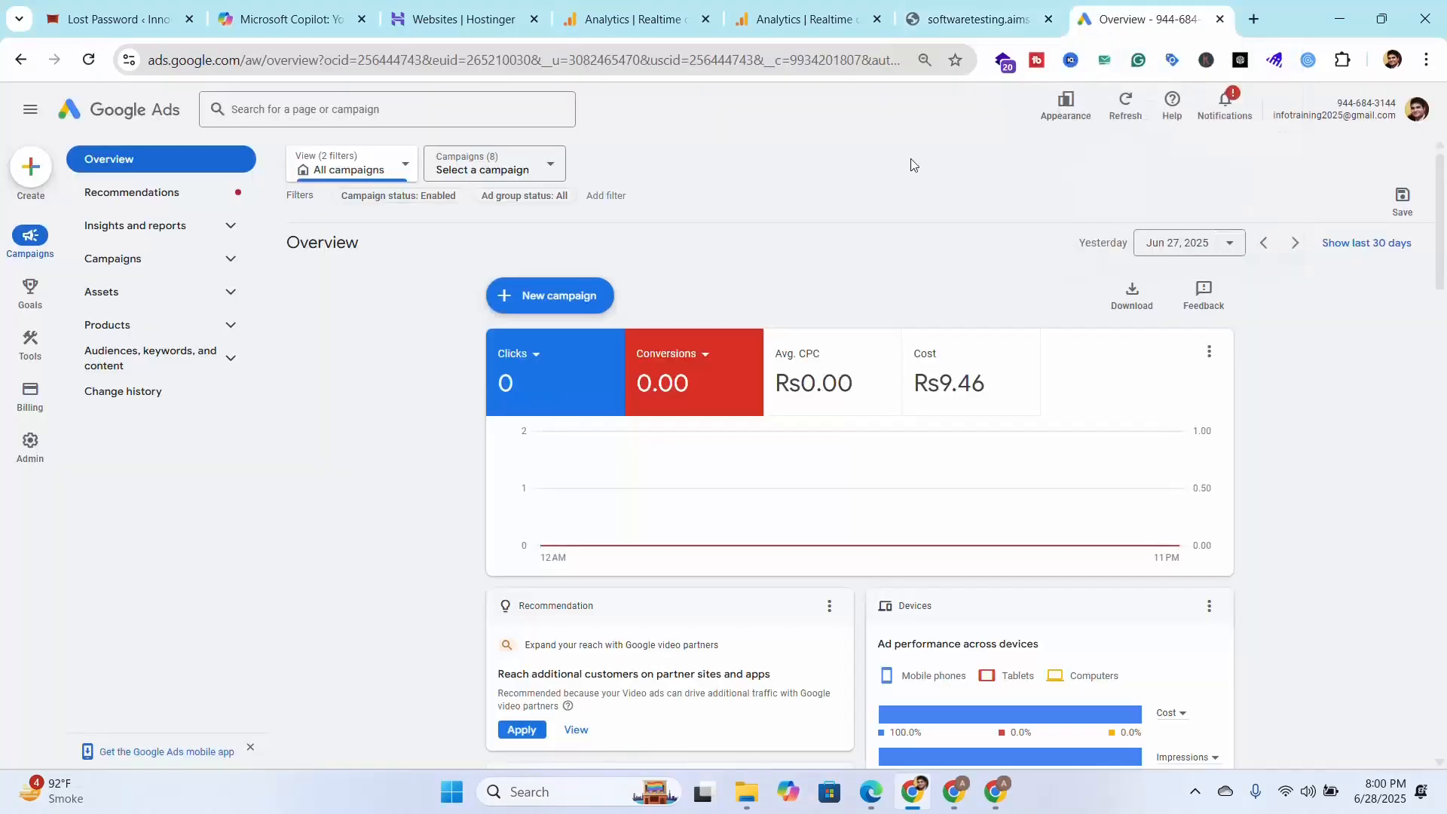
left_click(1004, 8)
- Return to Google Ads, open the Conversions summary under Goals and review the conversion actions down to the Contact goal
left_click(1153, 22)
mouse_move(33, 288)
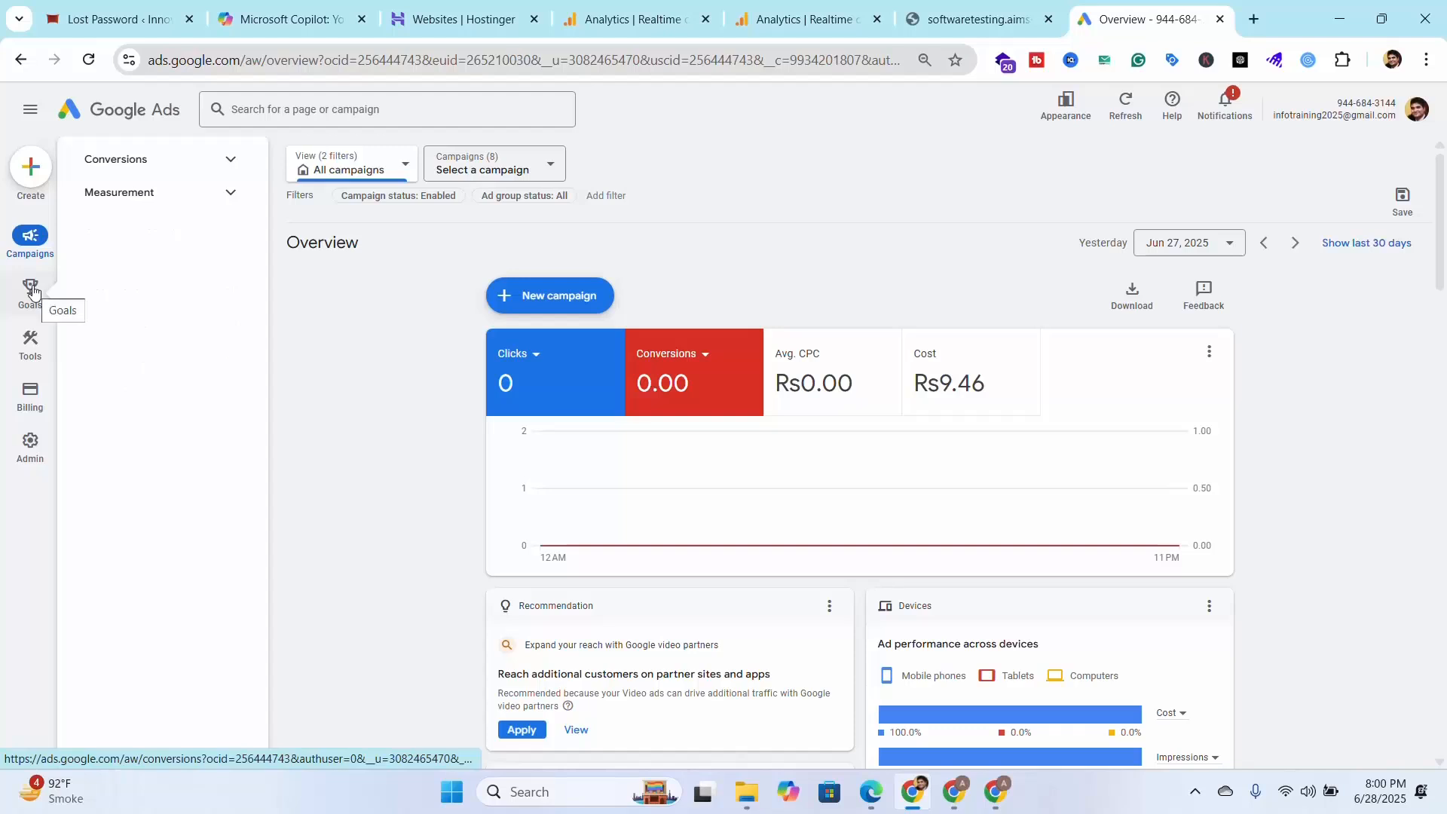
left_click(210, 160)
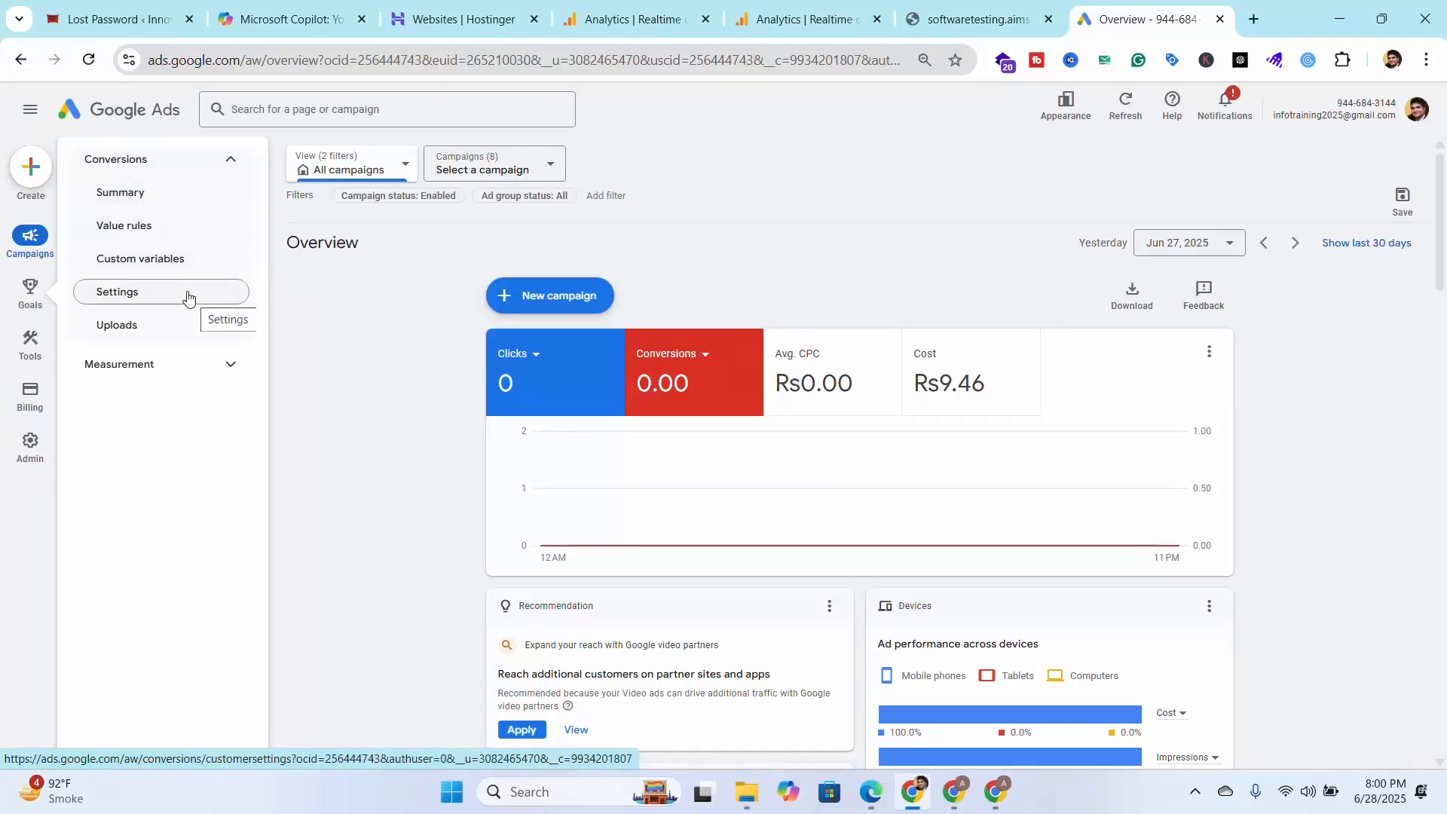
left_click(188, 202)
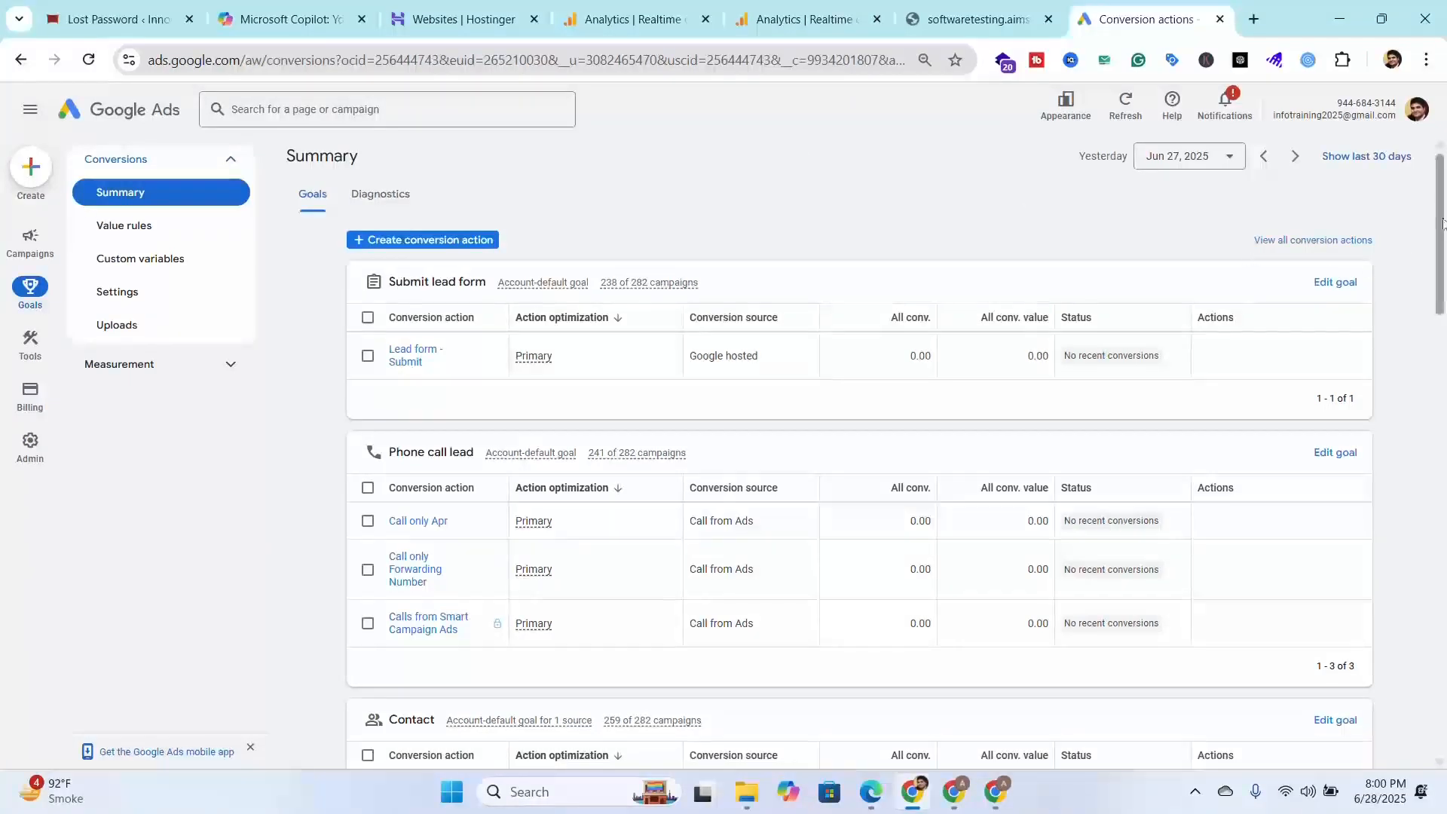
mouse_move(1442, 215)
left_mouse_down()
mouse_move(1446, 458)
mouse_move(1446, 197)
left_mouse_up()
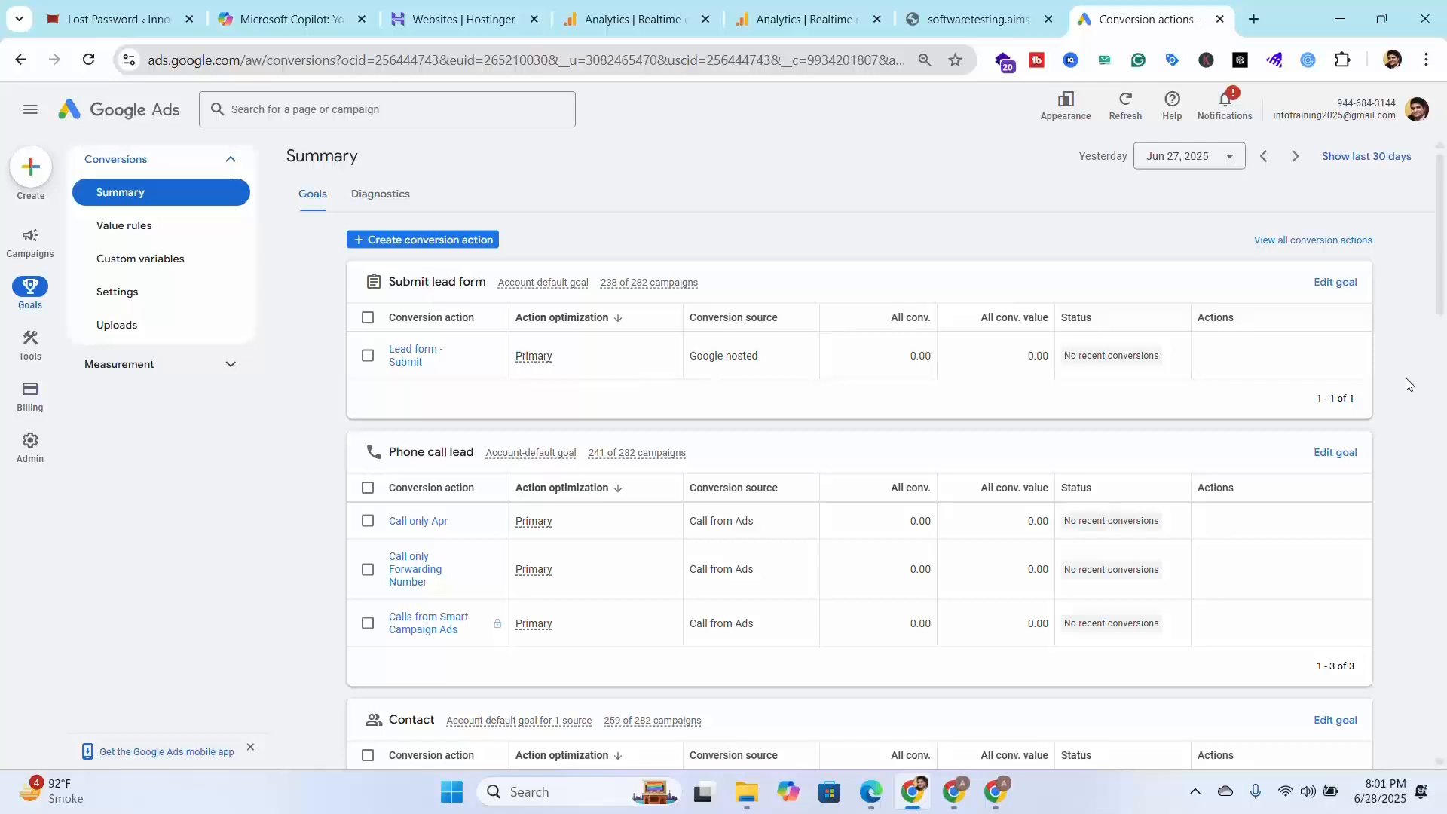
scroll(1445, 295, "down", 1)
scroll(1445, 297, "down", 1)
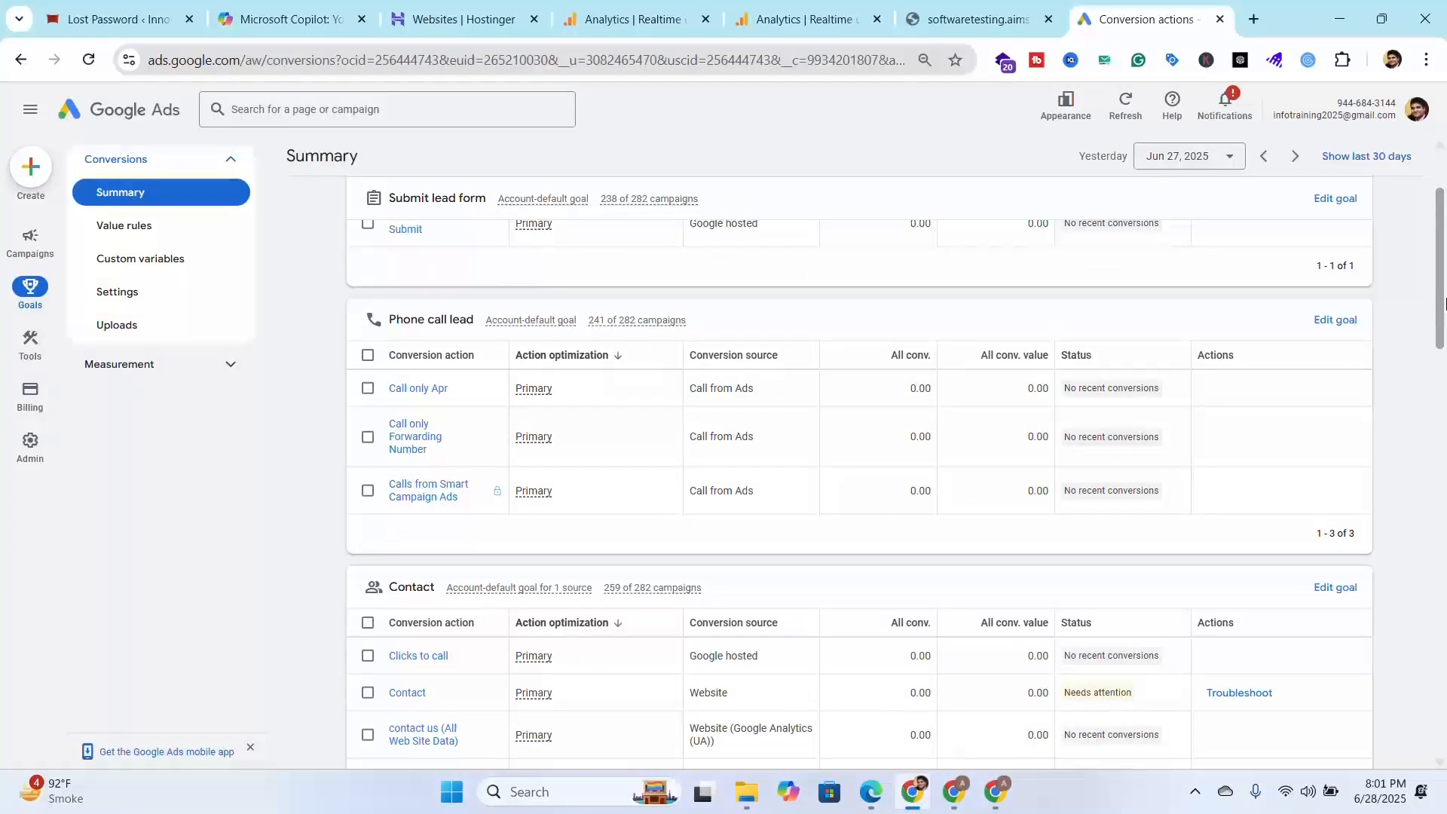
left_click_drag(1445, 303, 1445, 365)
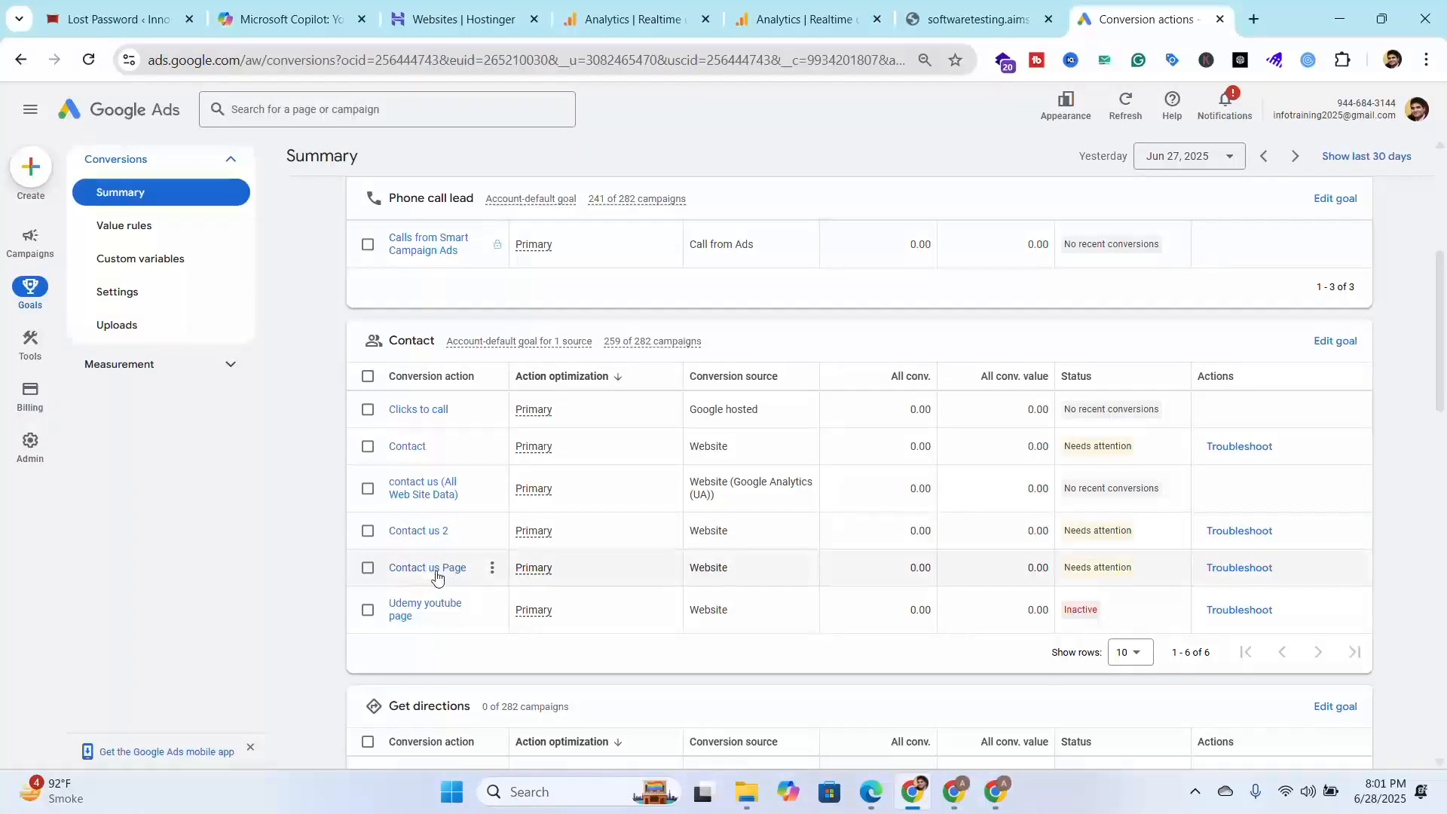
- Switch to Edge and examine the address and contact form of the aims-ai.com/contact page
left_click(954, 792)
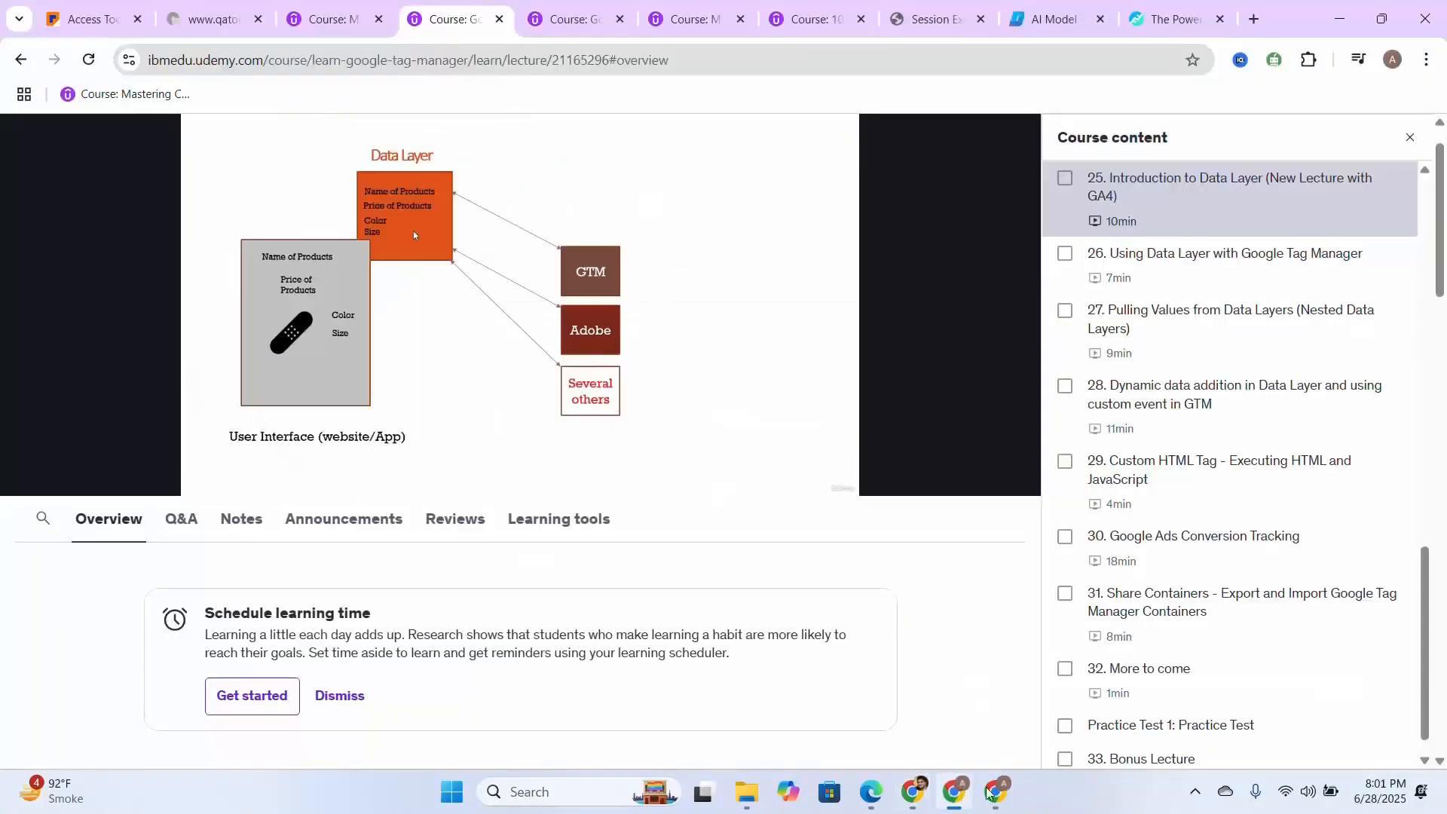
left_click(985, 792)
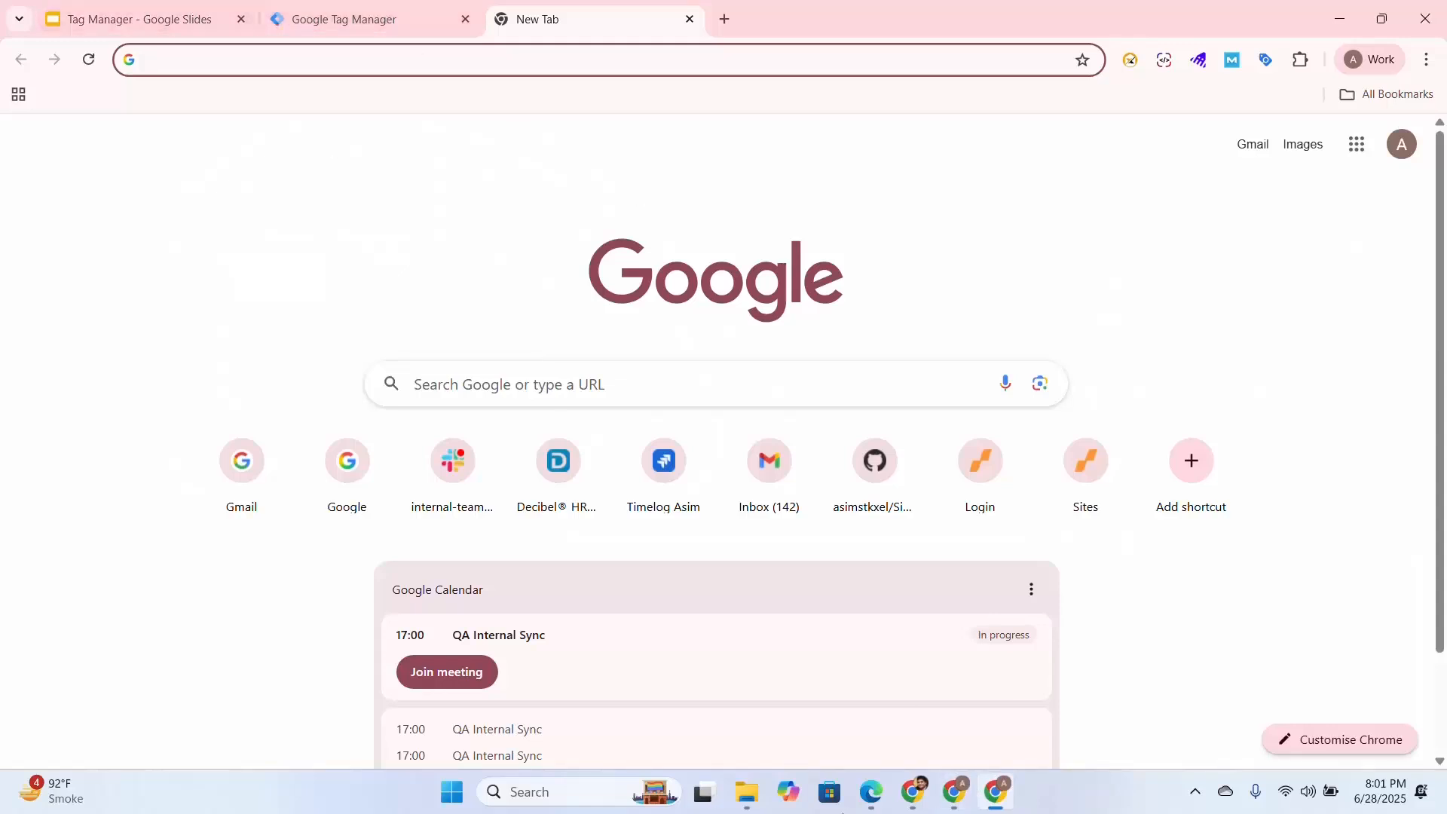
left_click(871, 792)
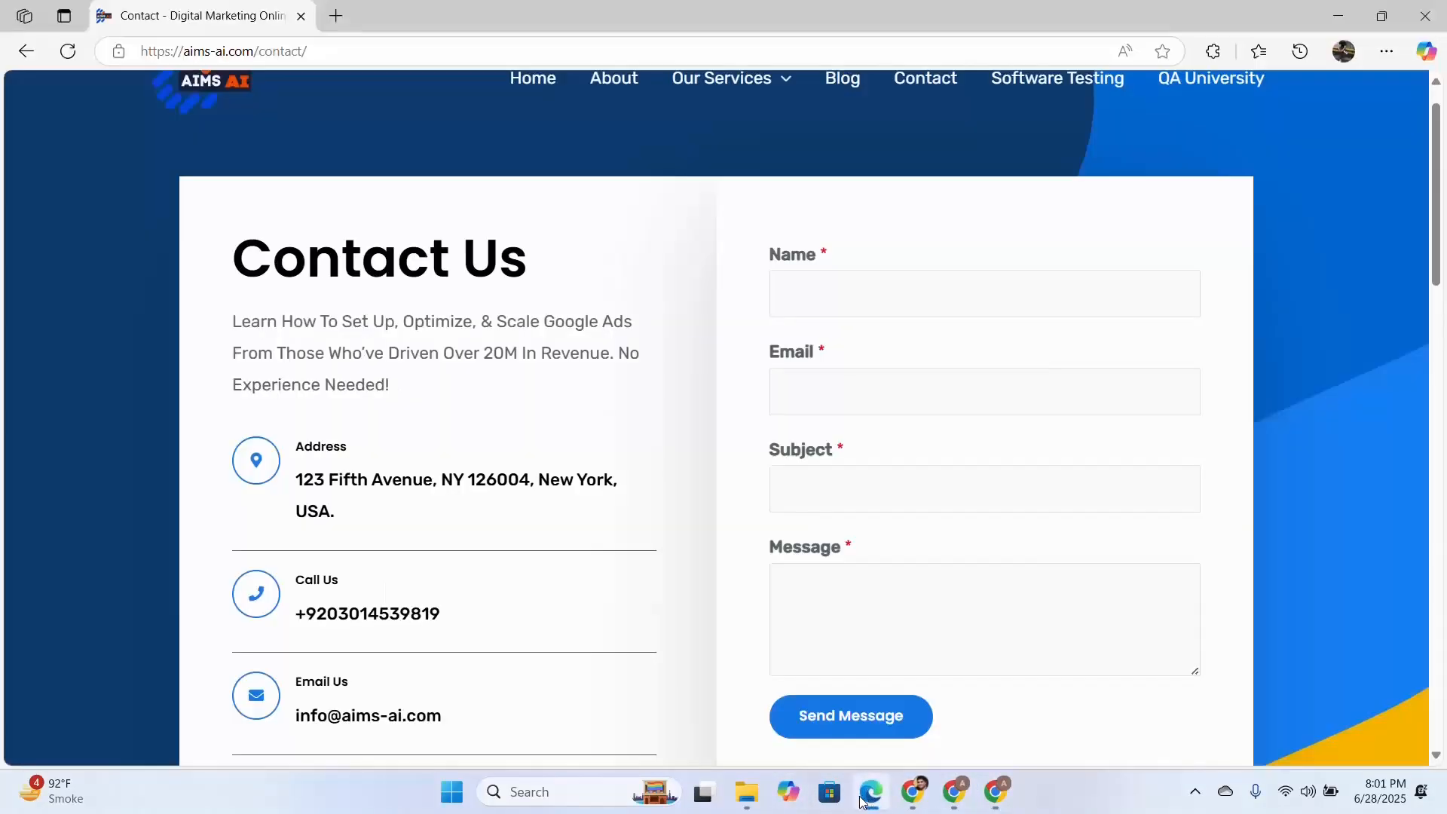
left_click(328, 47)
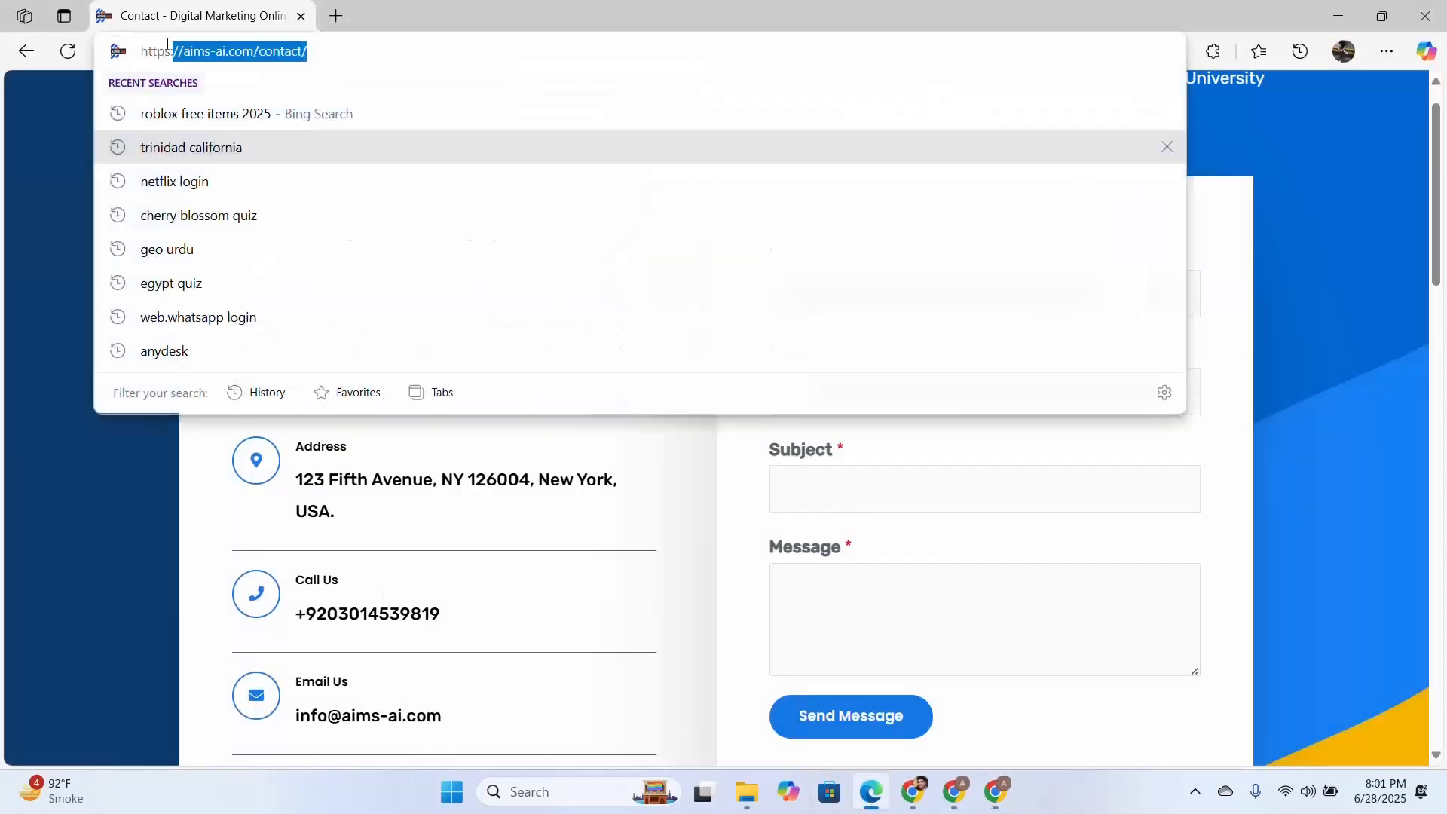
left_click(655, 527)
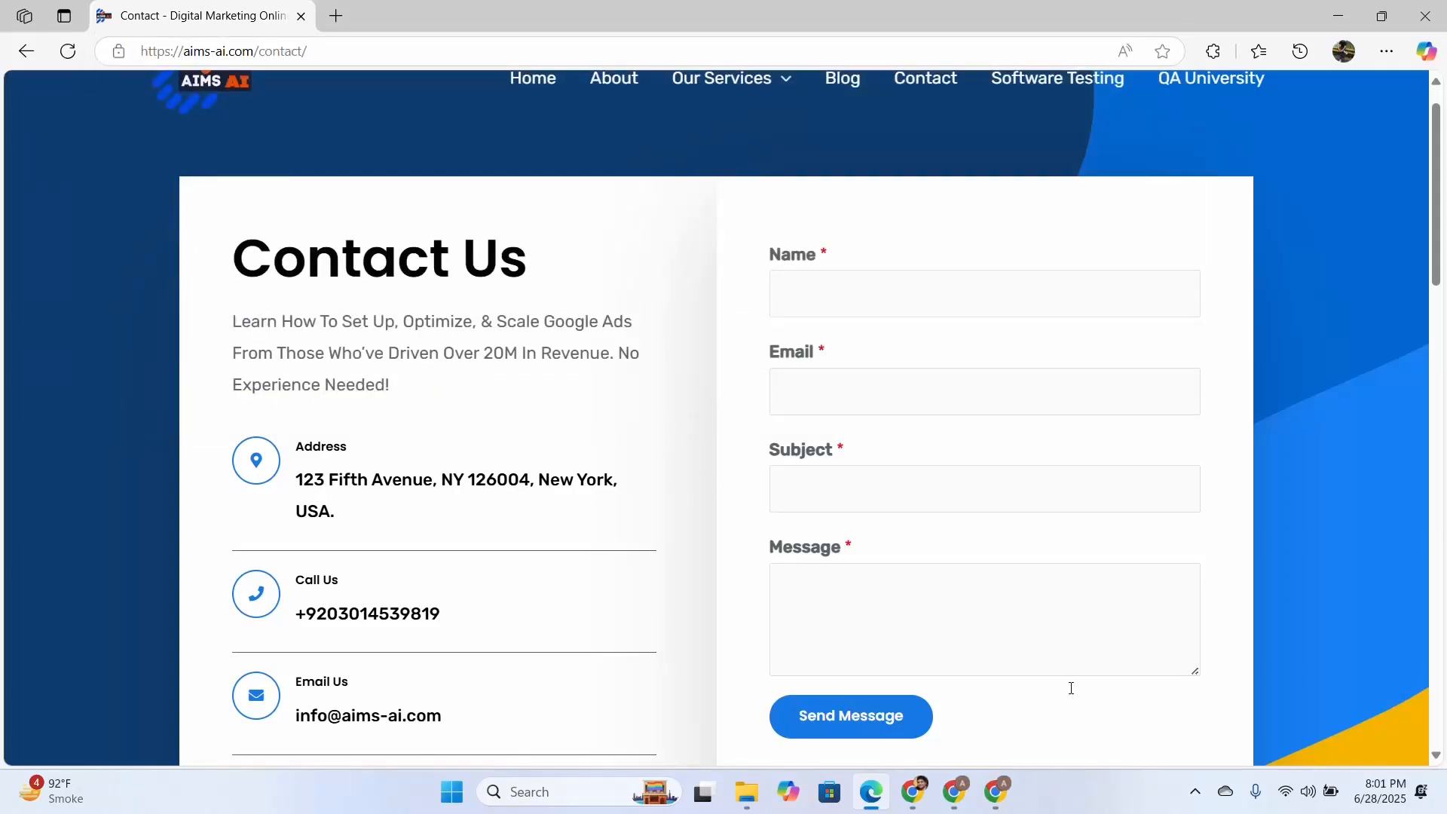
- Switch back to Google Ads in Chrome and set the conversions summary's date range to Last 30 days
mouse_move(913, 796)
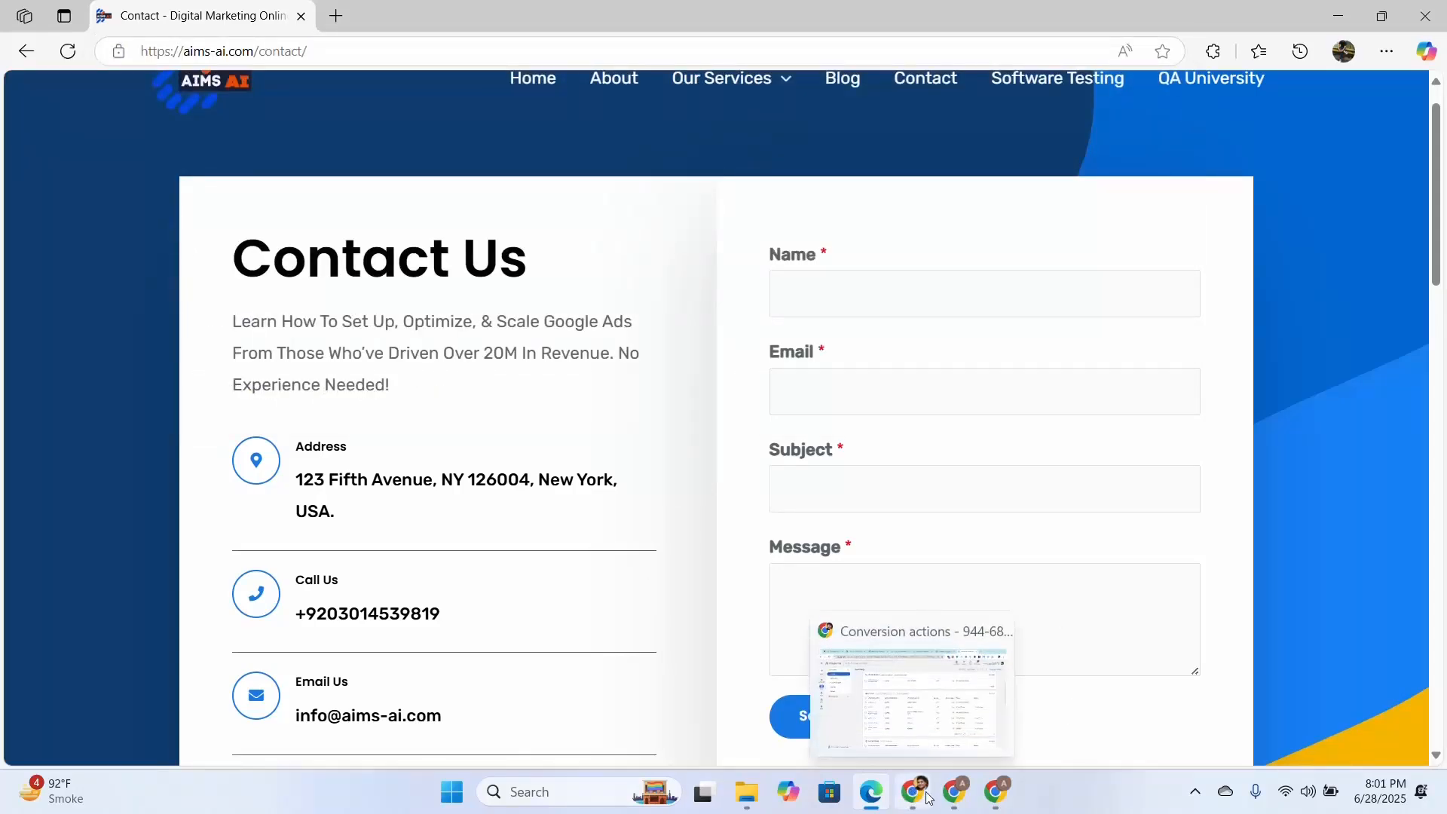
left_click(911, 803)
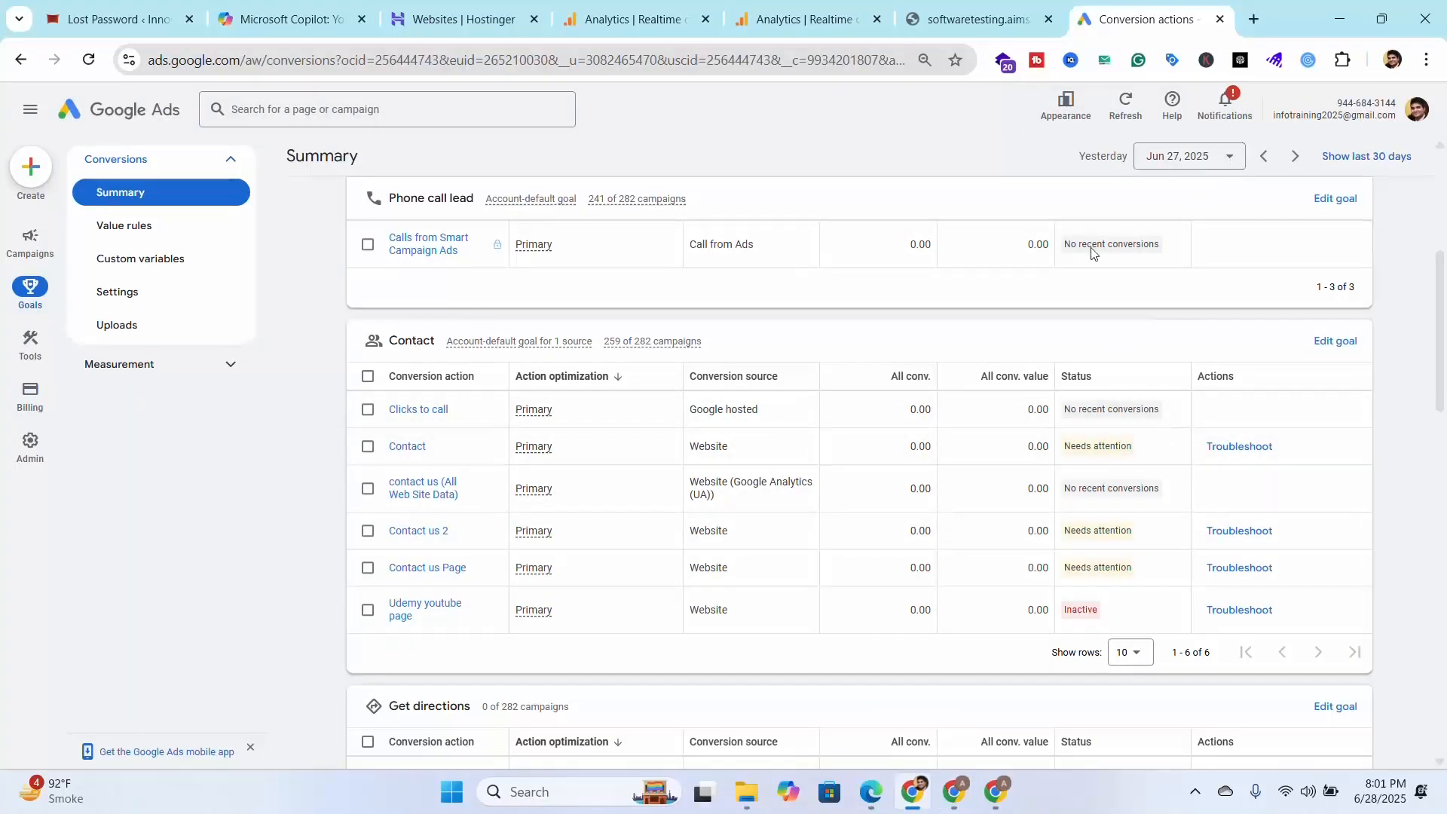
left_click(1227, 156)
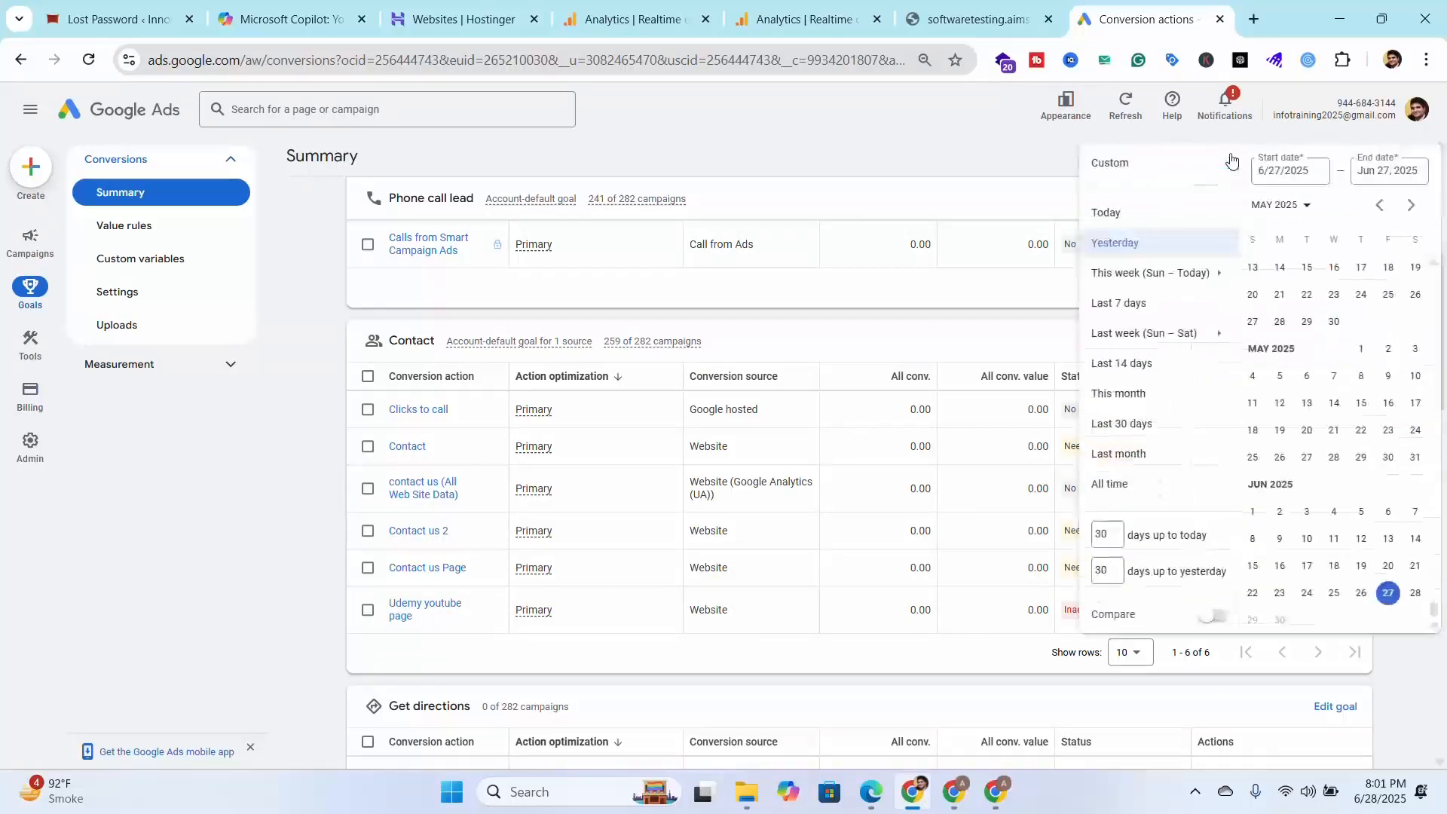
left_click(1123, 426)
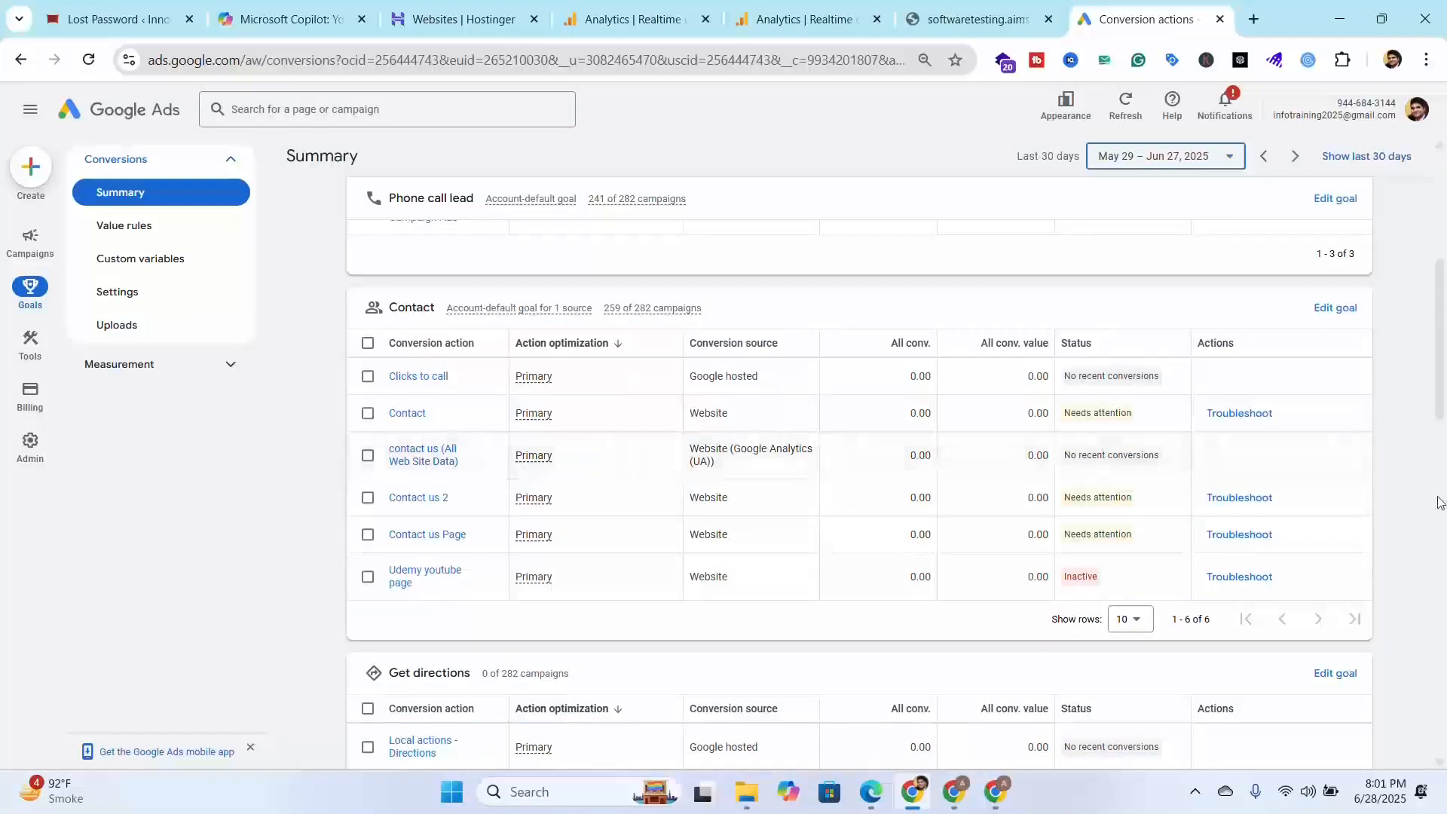
- Review the remaining conversion goals in the summary, from Download, Engagement and Outbound click through Other and Customer lifecycle optimization
scroll(1441, 504, "down", 2)
scroll(1441, 504, "down", 6)
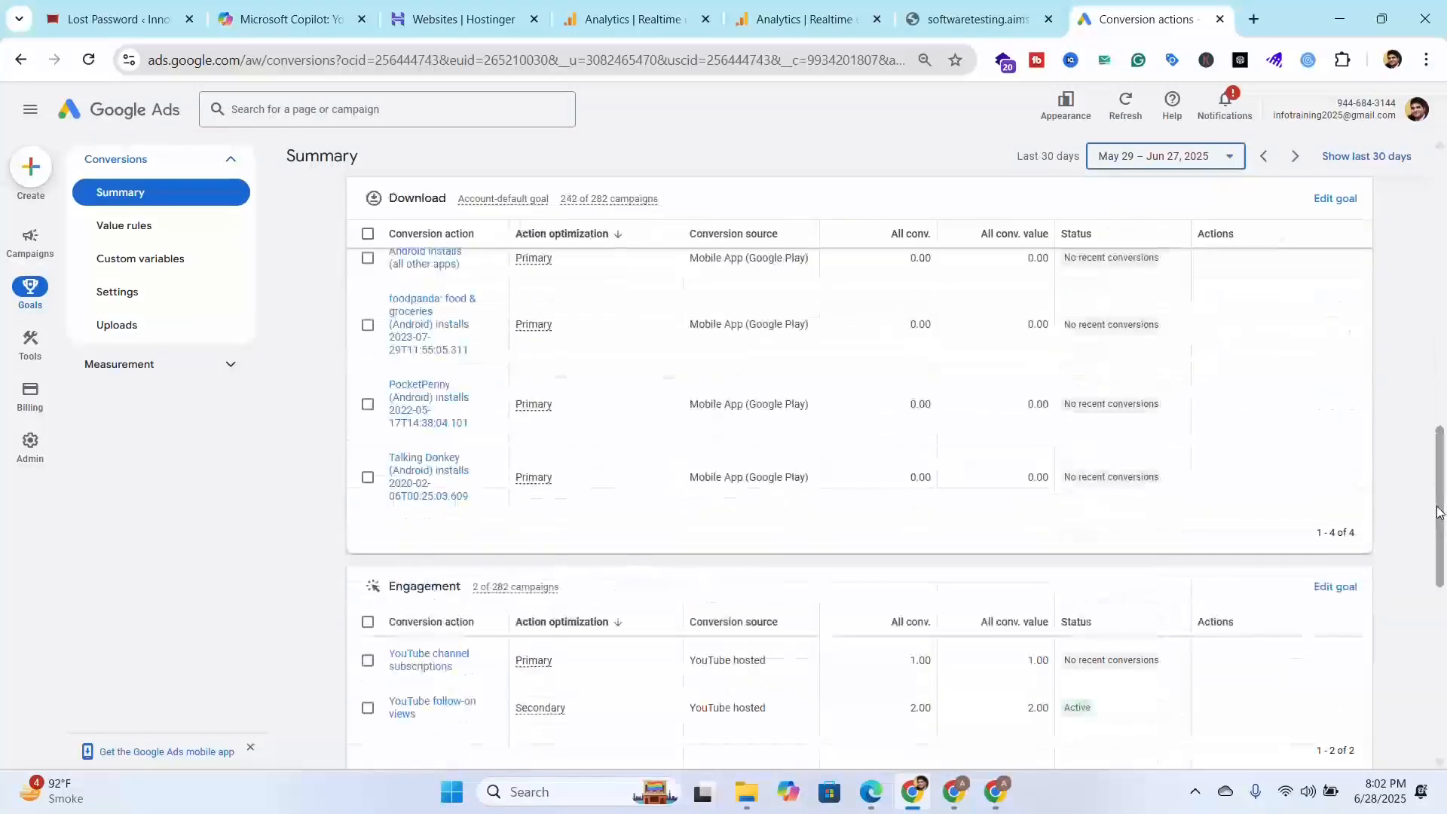
scroll(1441, 512, "down", 1)
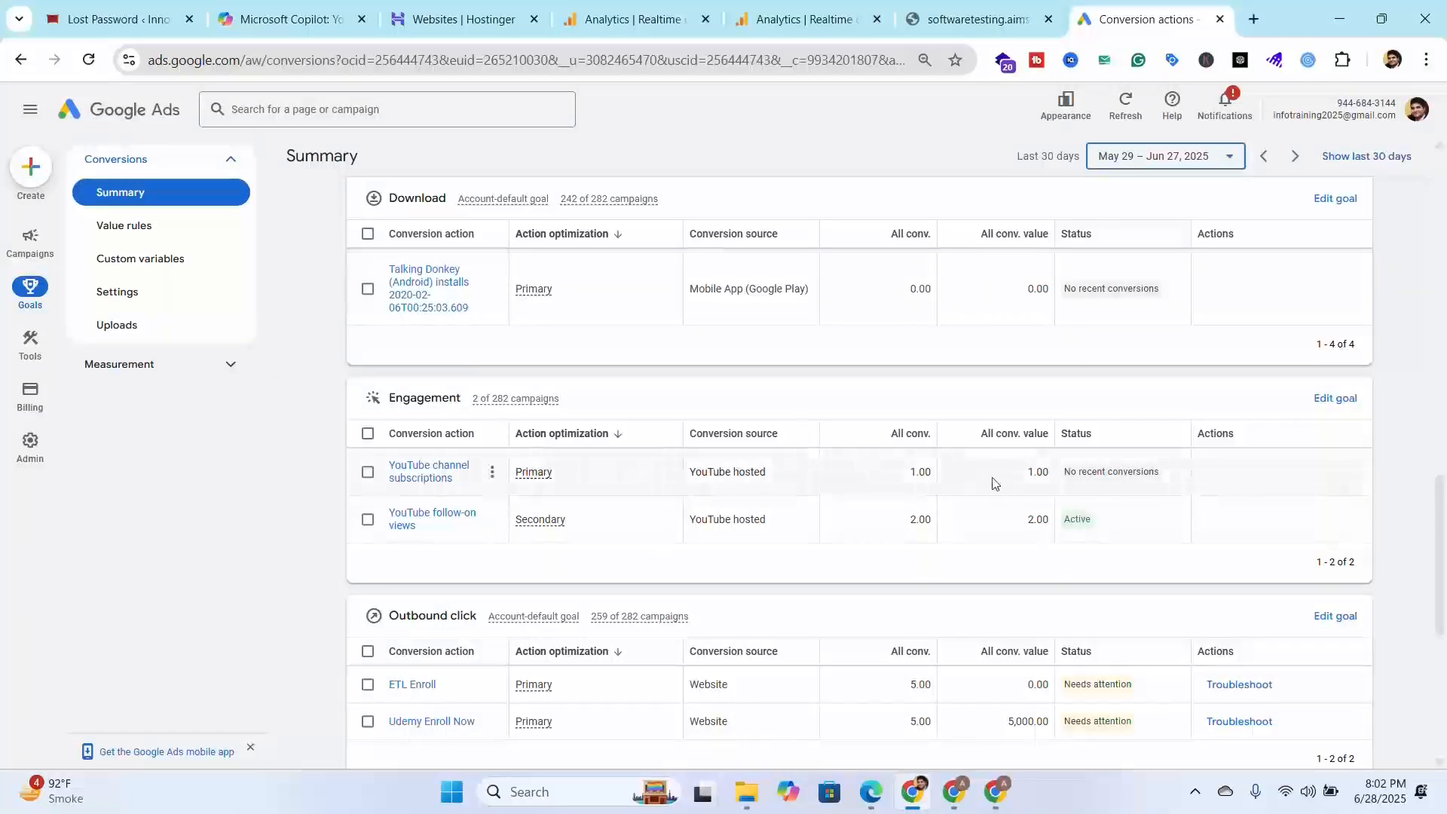
scroll(1108, 456, "up", 3)
scroll(1108, 468, "down", 5)
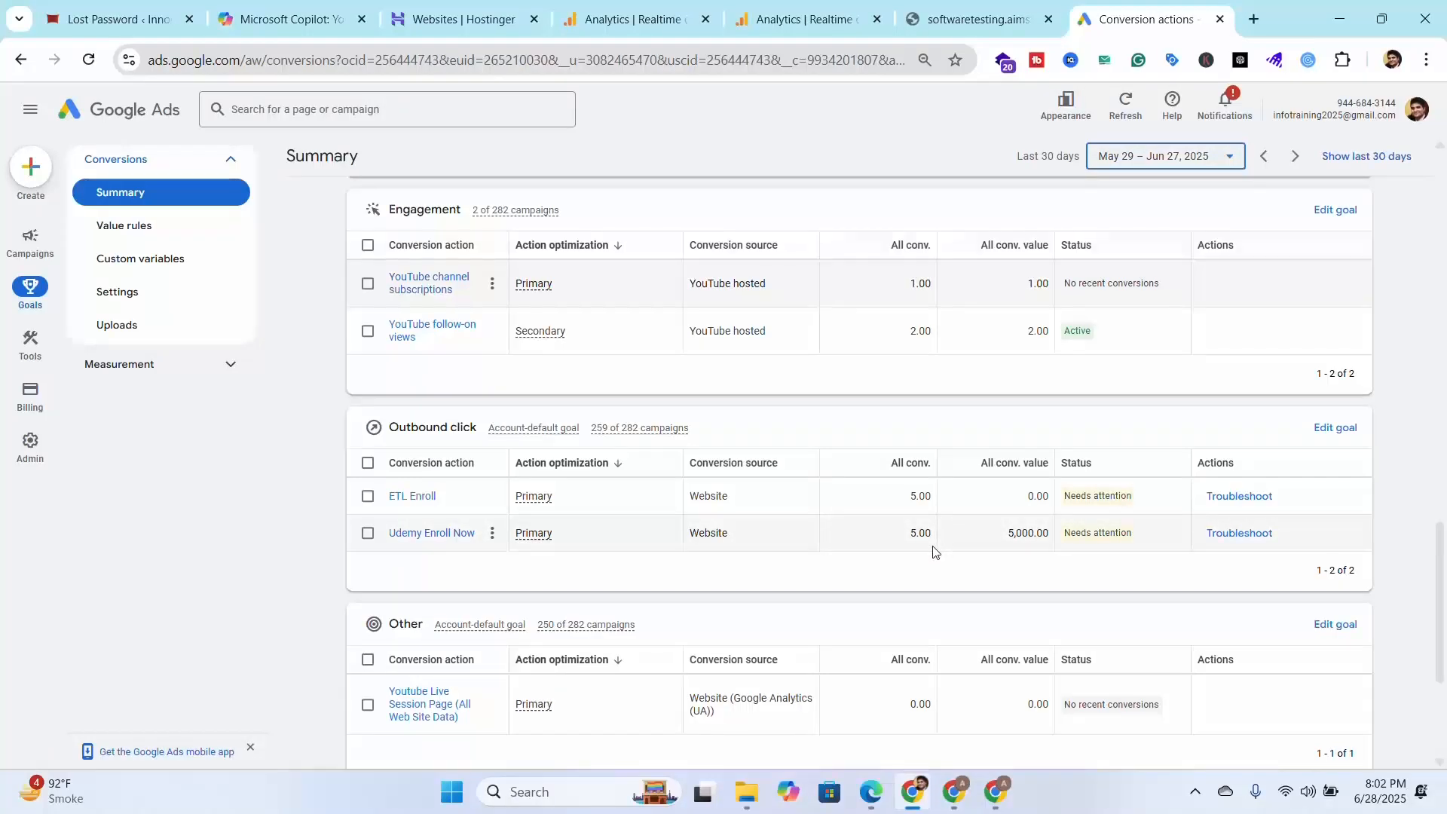
scroll(934, 551, "down", 3)
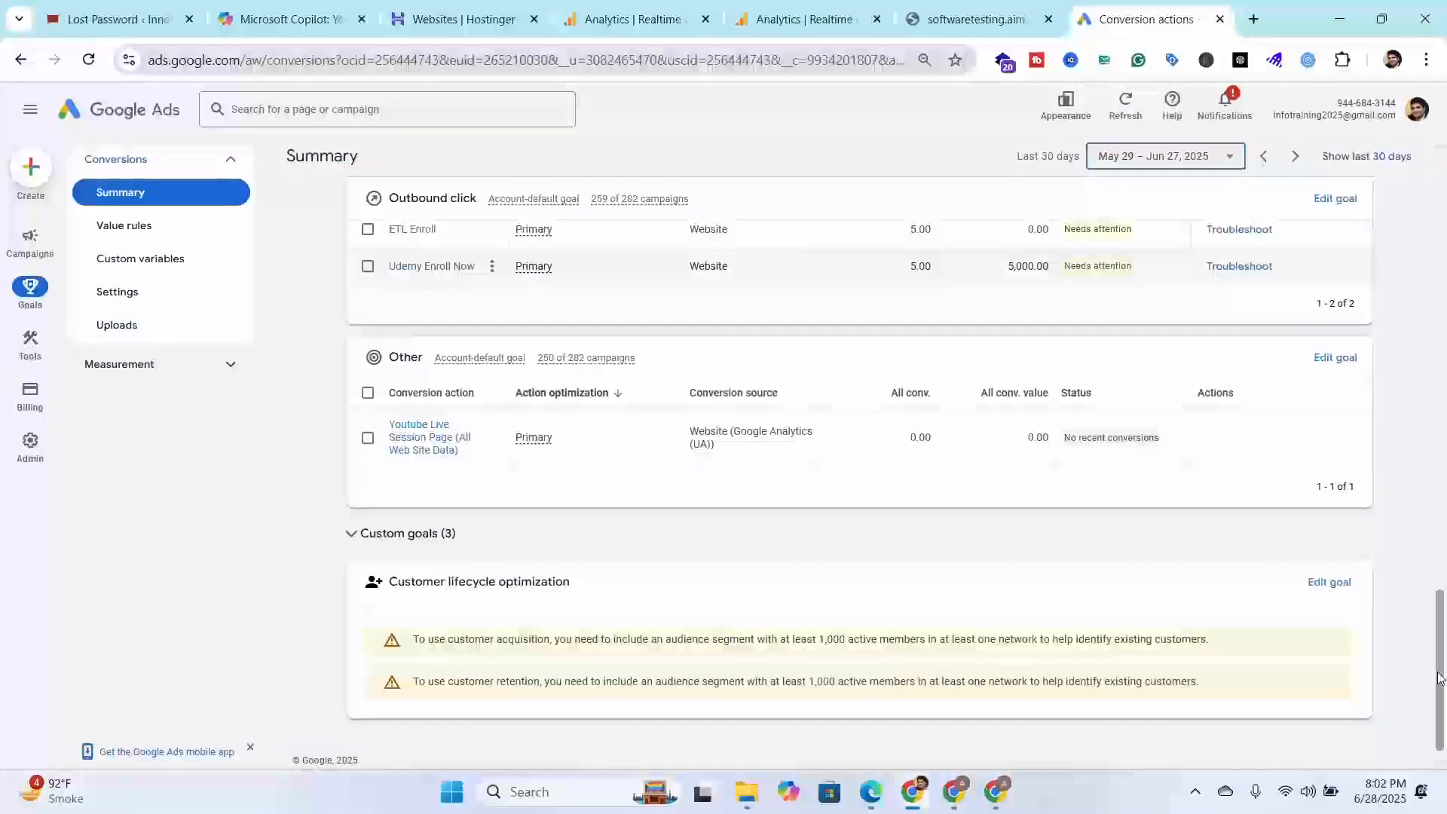
left_click_drag(1440, 676, 1443, 233)
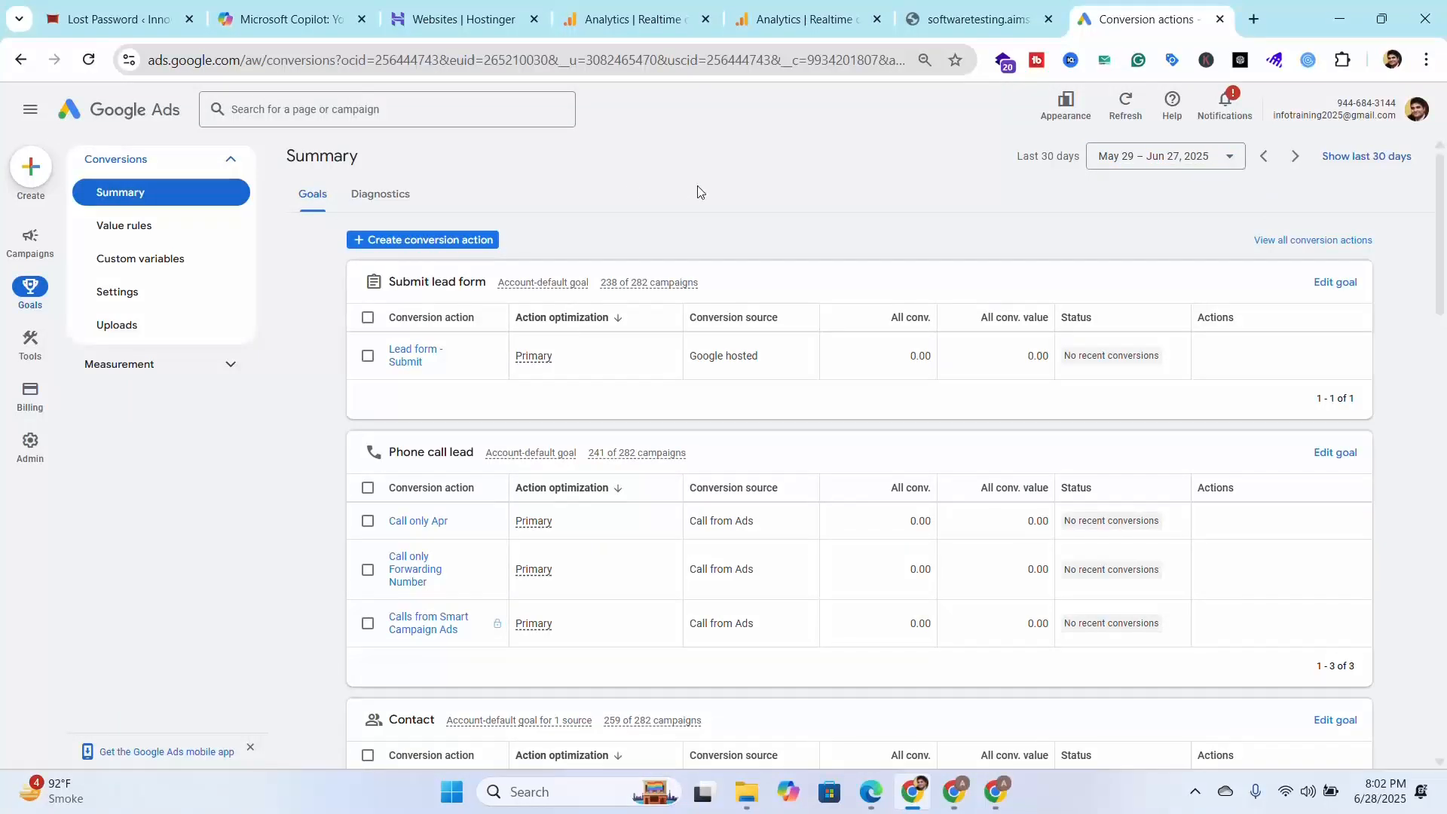
- Start creating a conversion action, postpone the setup introduction, and continue with website and phone call conversions as the sources
left_click(443, 244)
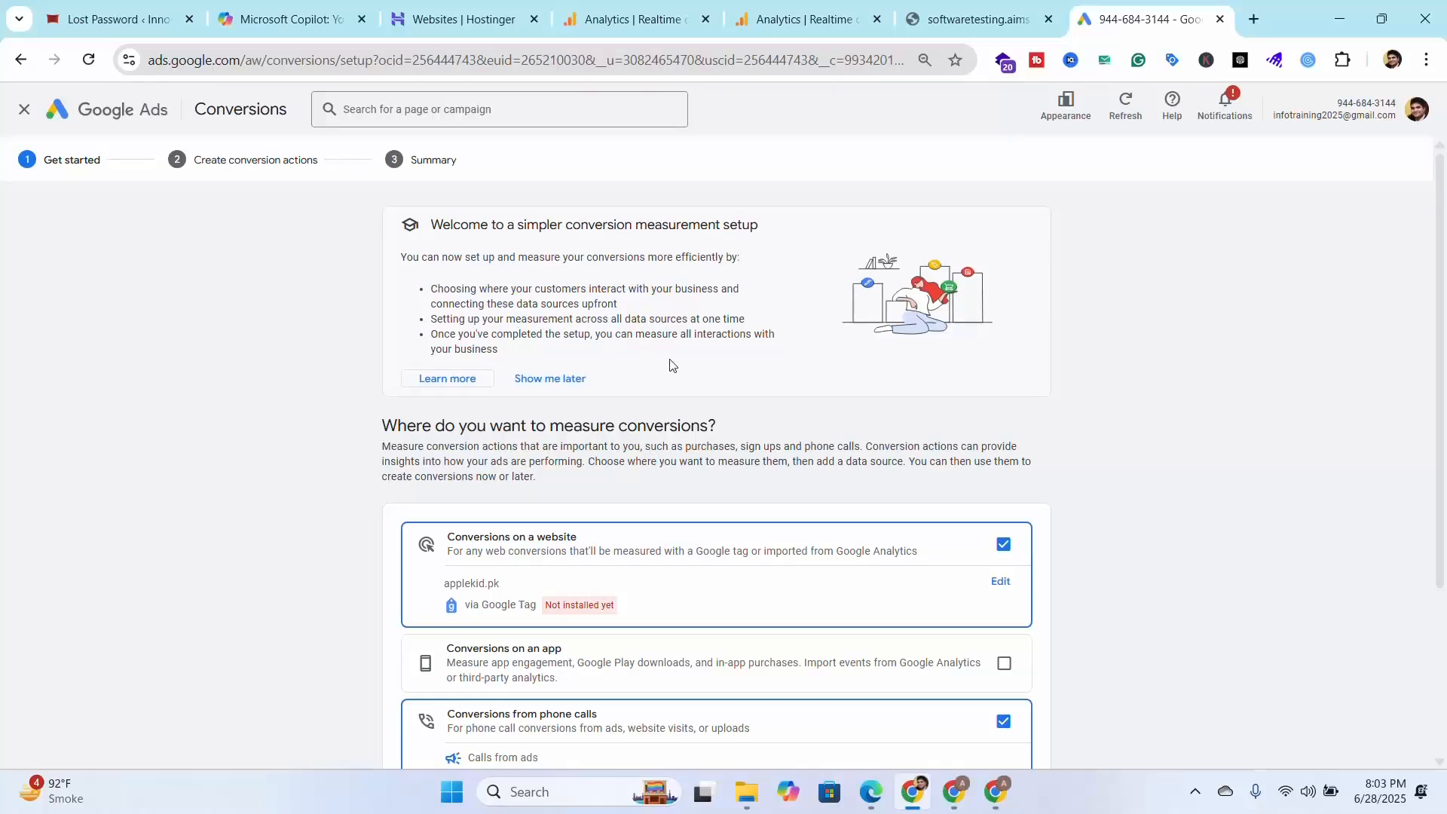
left_click(555, 381)
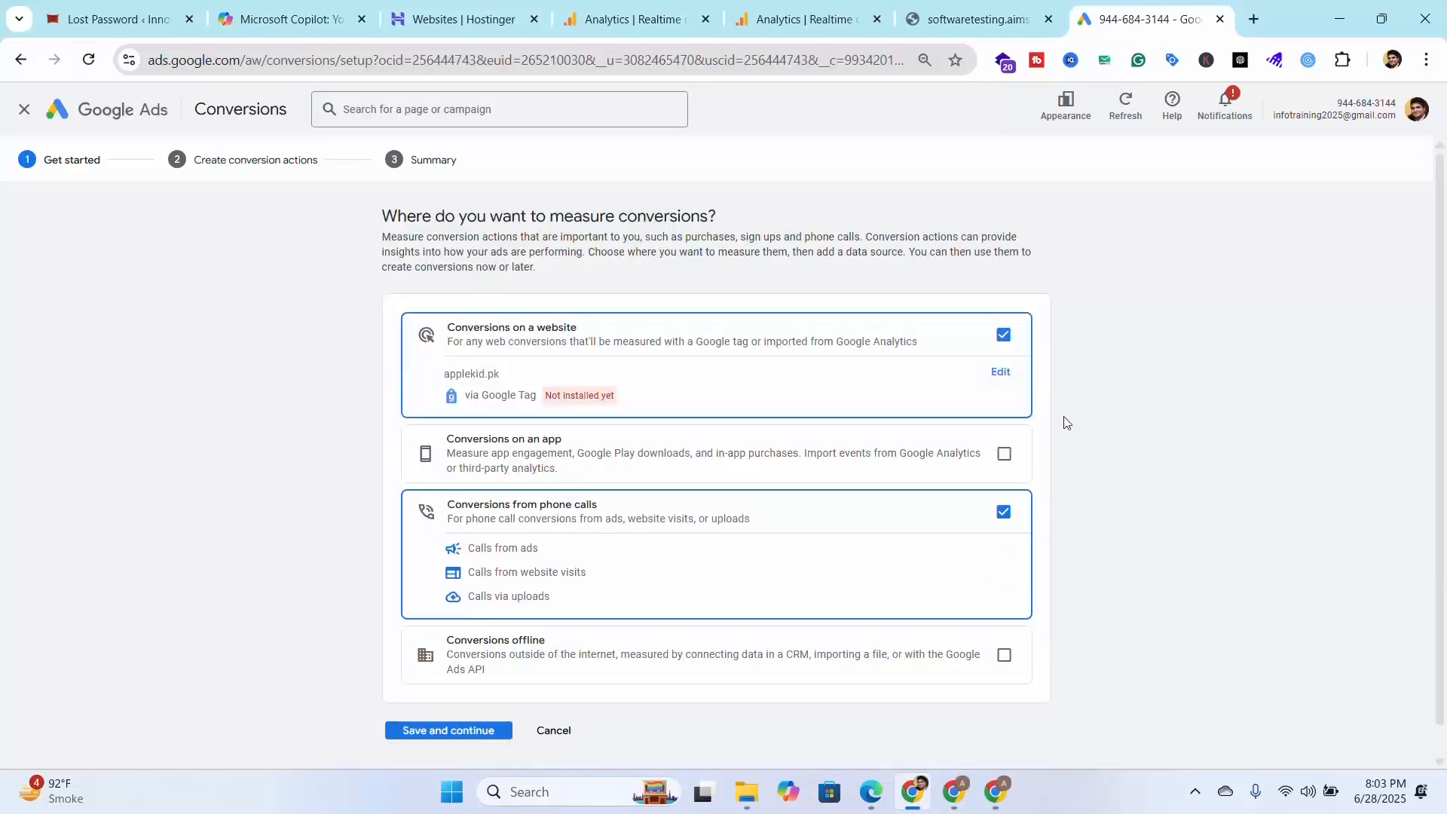
scroll(1065, 416, "down", 1)
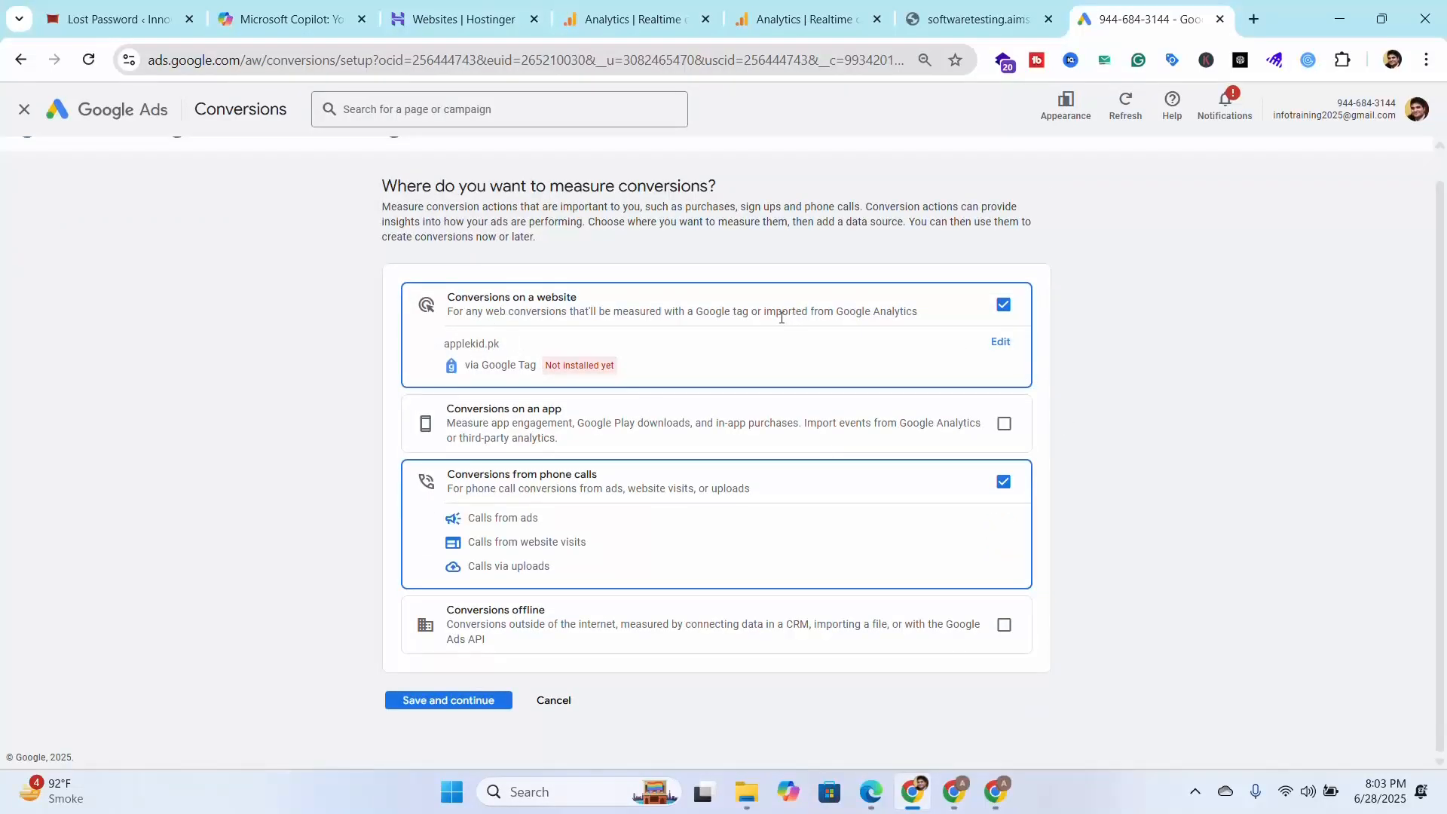
left_click(1004, 306)
left_click(1002, 308)
left_click(451, 713)
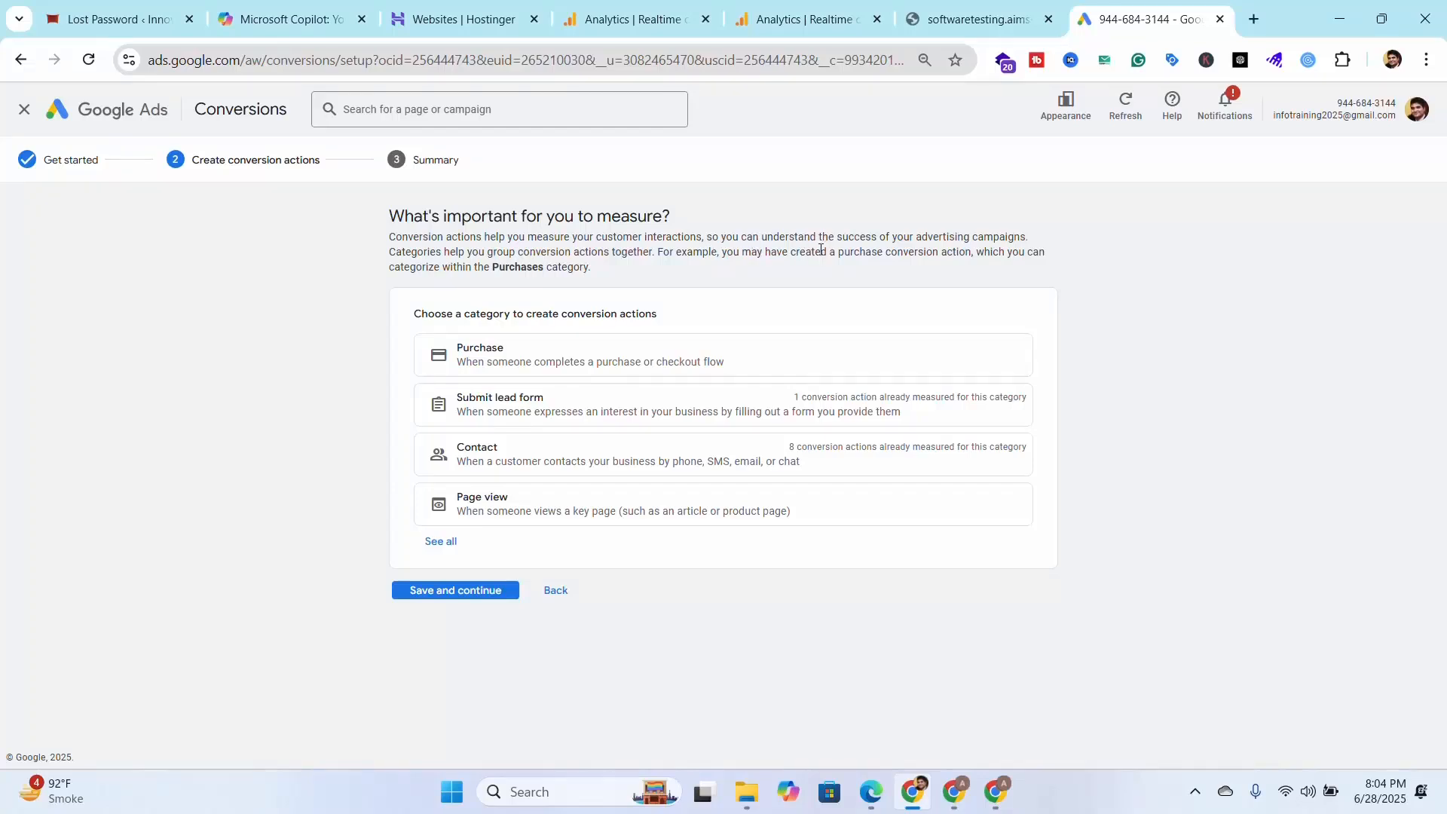
- Read the explanation of conversion actions and categories above the category list, including the purchase example
left_click_drag(1035, 245, 387, 247)
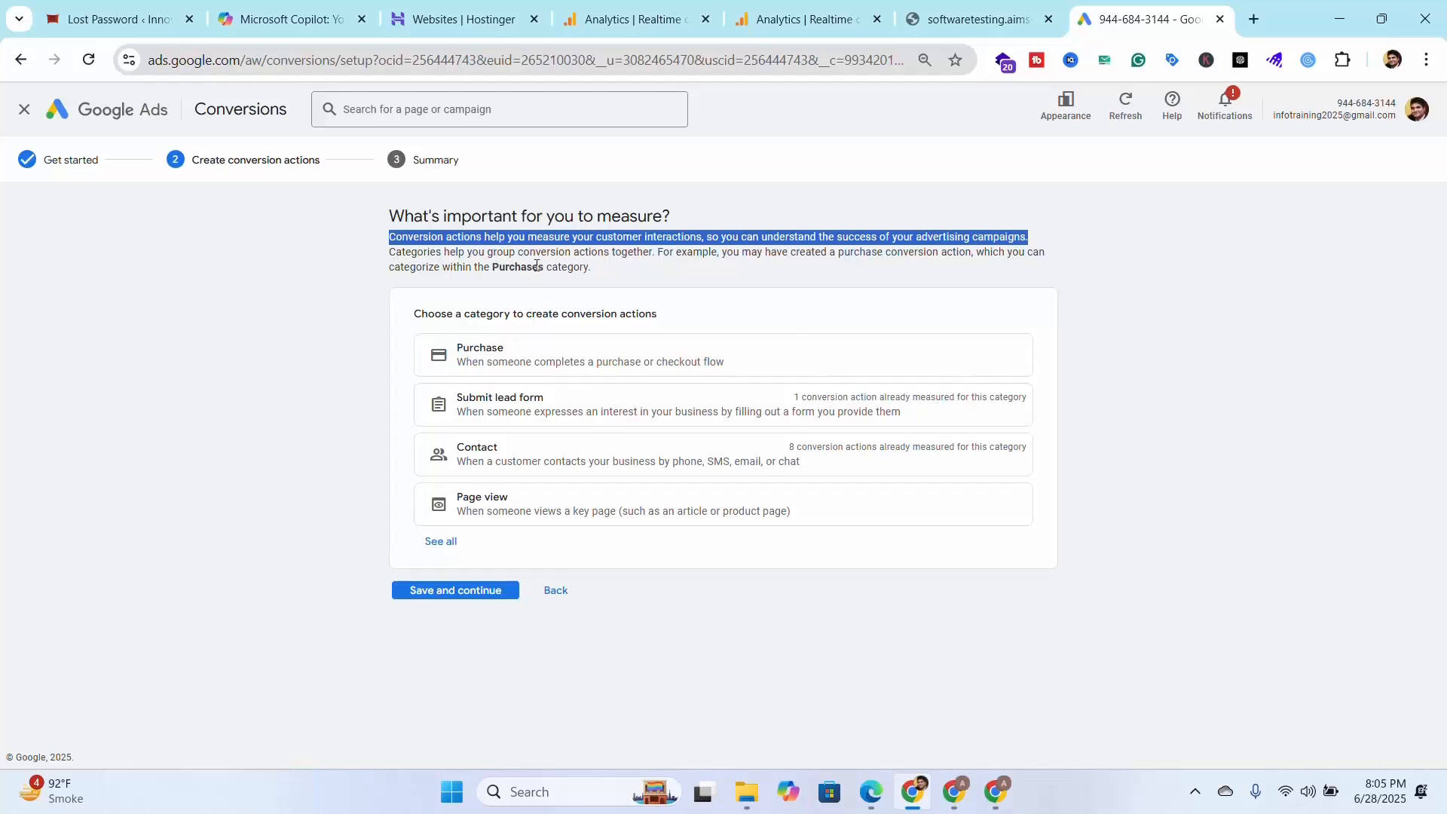
left_click(694, 267)
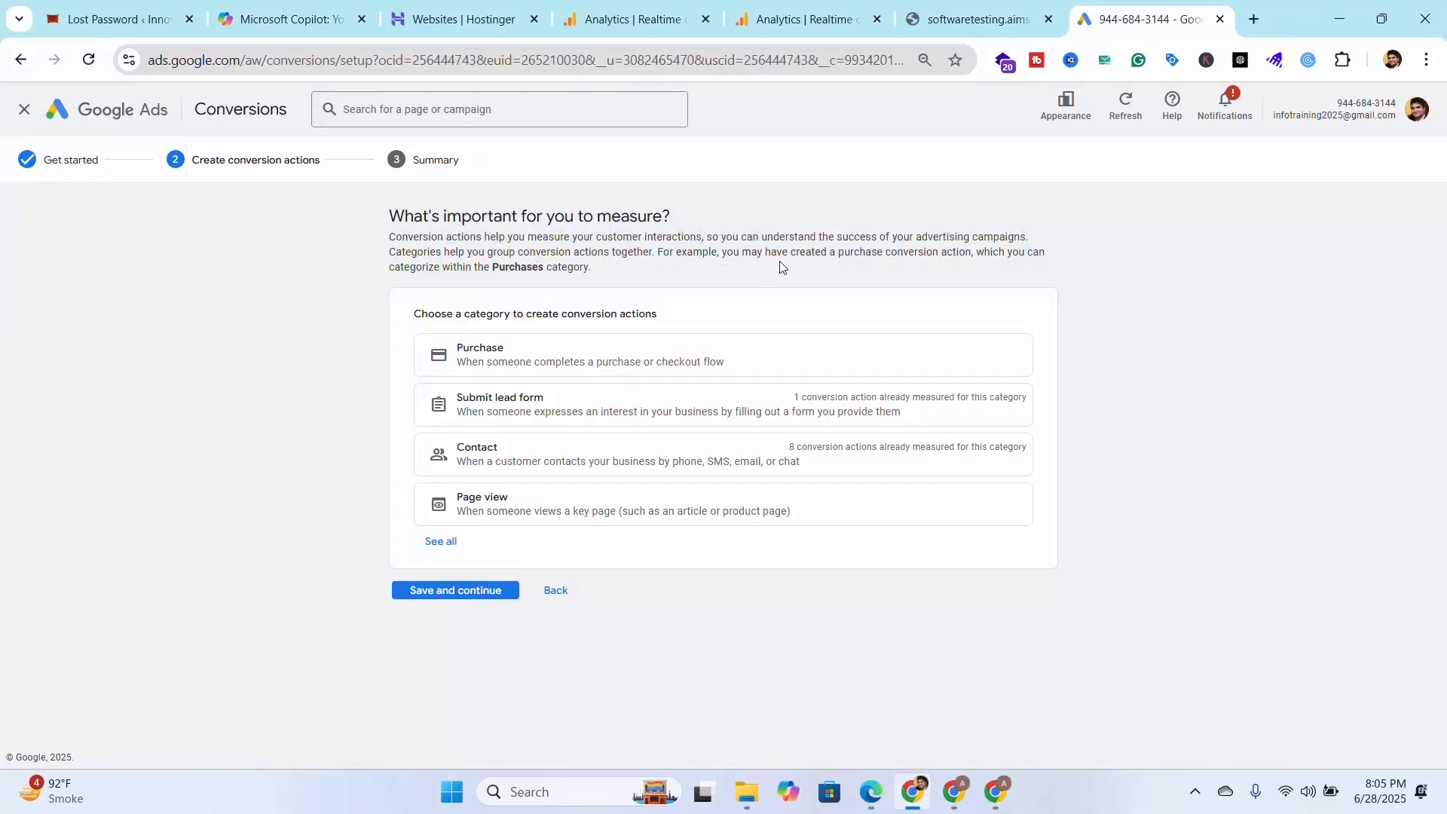
left_click_drag(860, 251, 960, 255)
left_click(1029, 286)
- Switch to Edge and try out the aims-ai.com contact form, filling in the saved name and going through the other fields
left_click(871, 794)
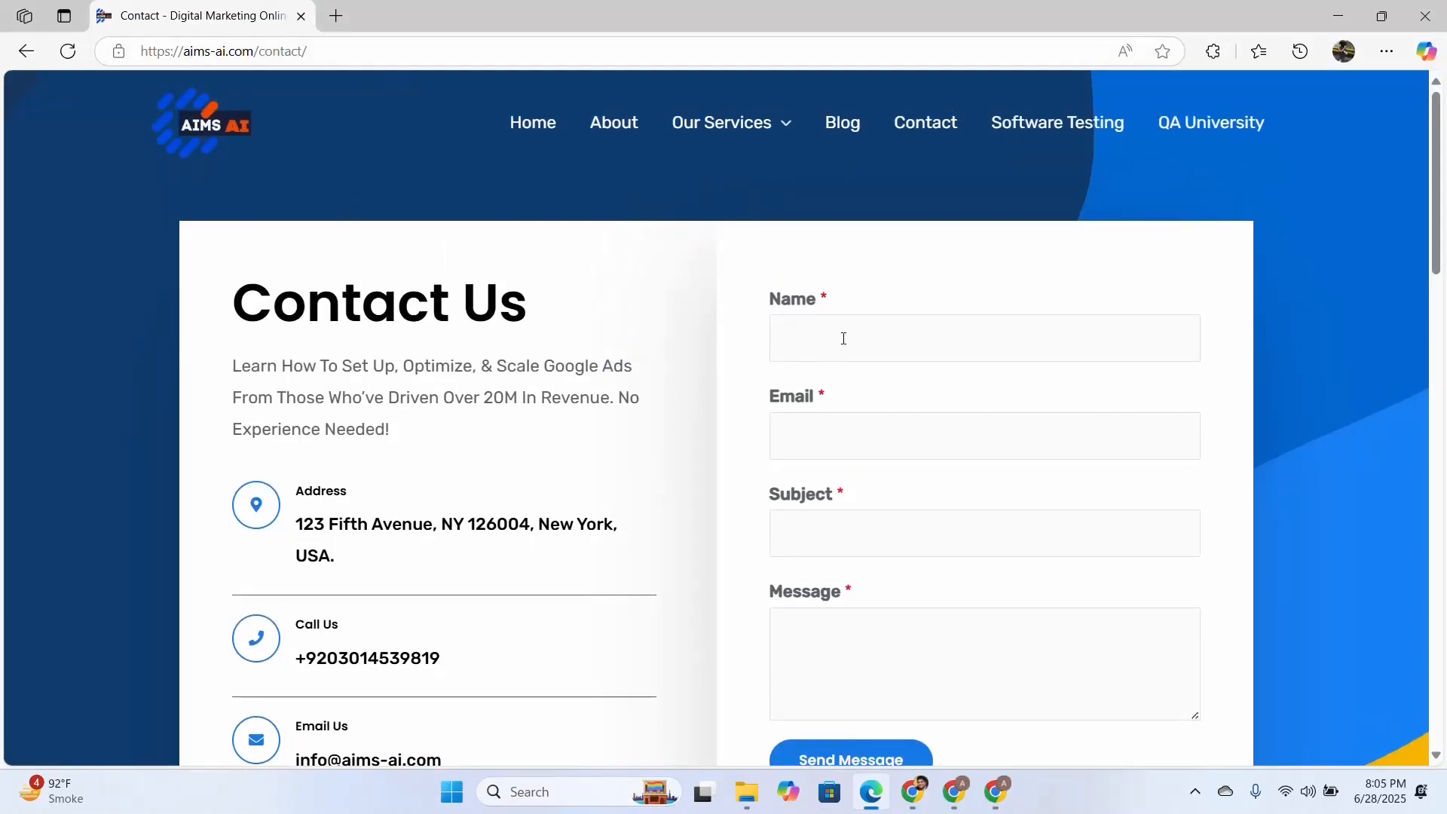
scroll(935, 402, "down", 1)
left_click(889, 255)
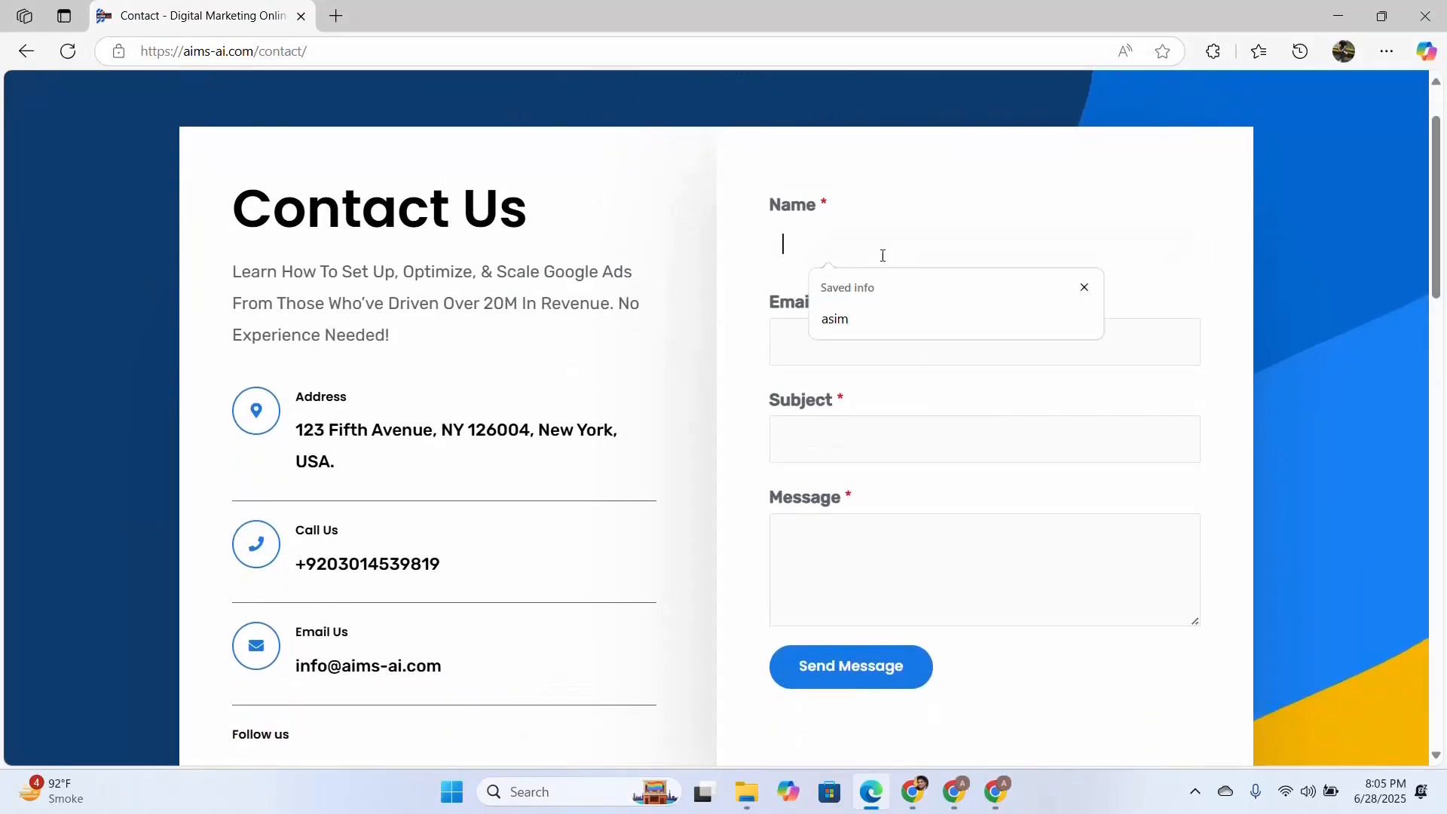
left_click(863, 335)
left_click(847, 355)
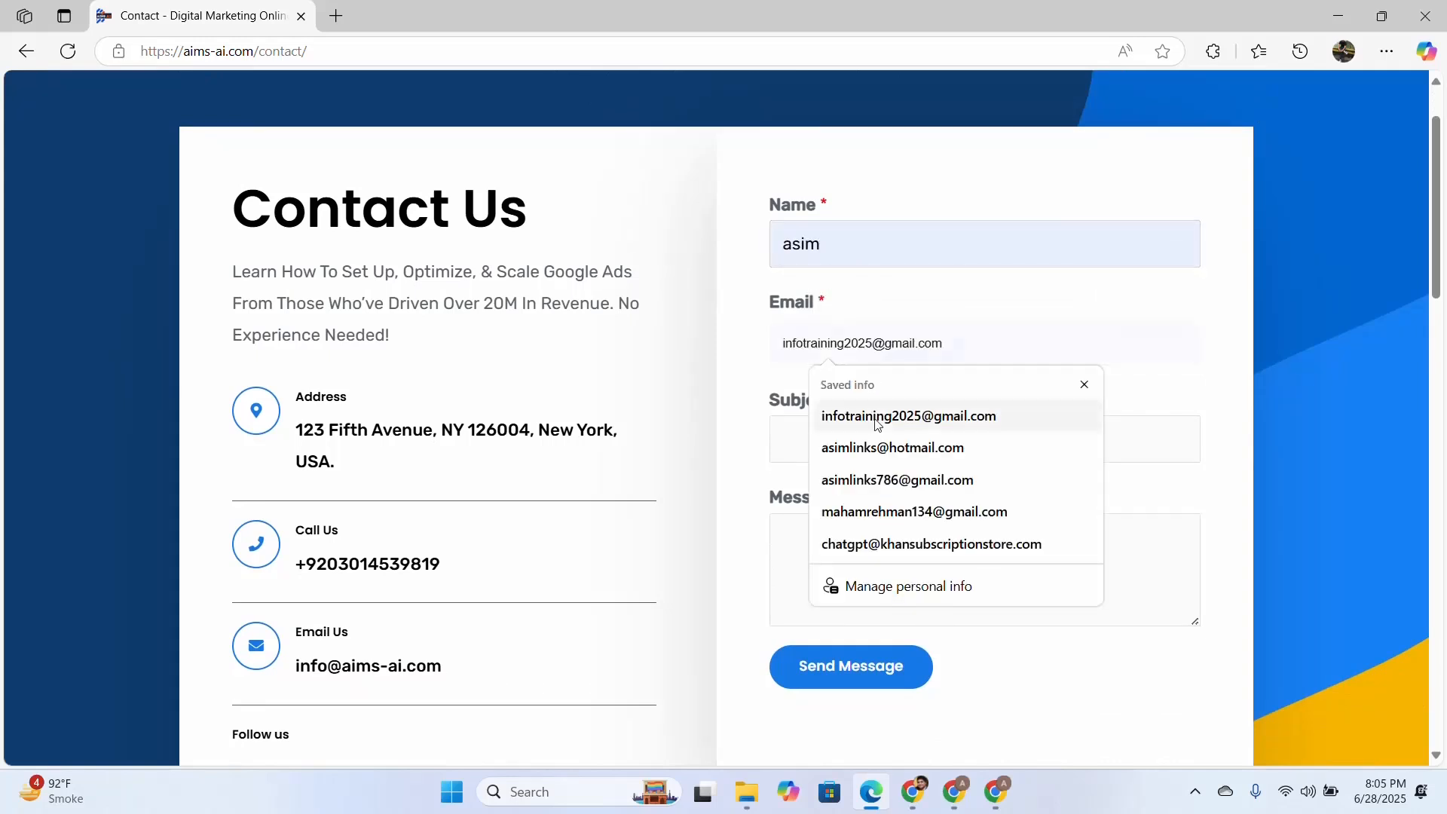
left_click(735, 376)
left_click(846, 436)
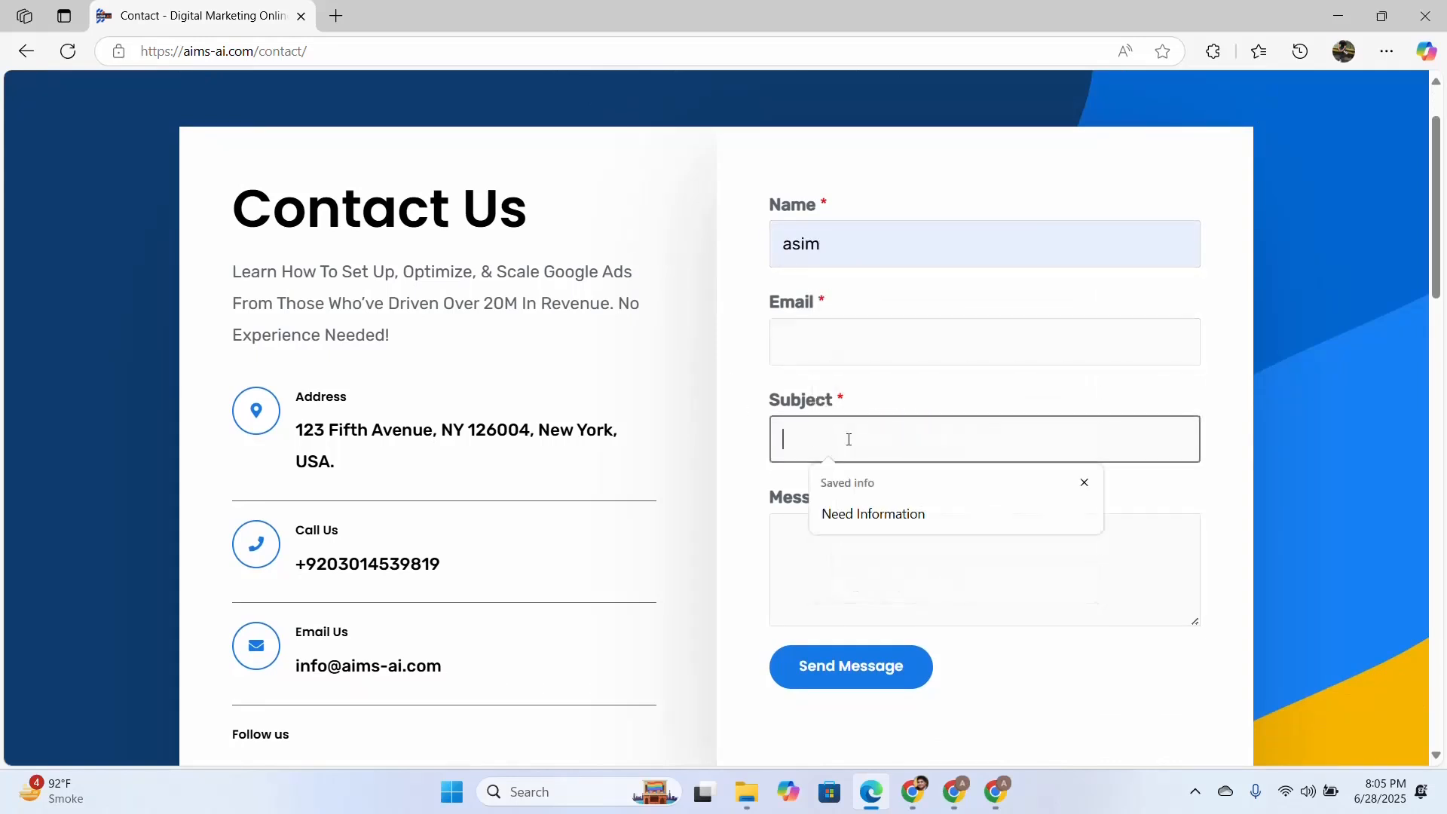
left_click(808, 570)
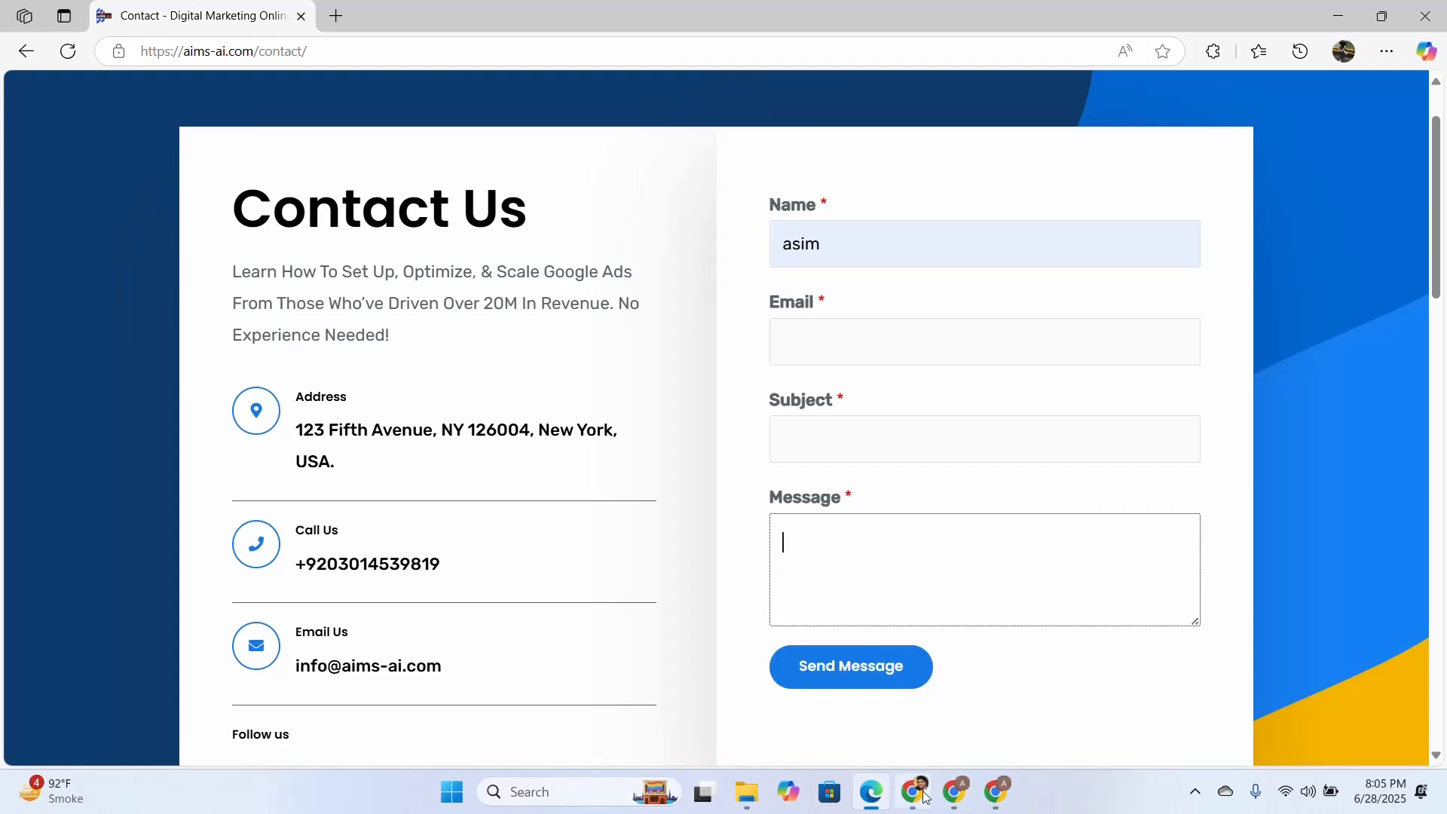
- Switch back to Google Ads in Chrome, try the Contact category, and return to the category list by way of the conversion sources
mouse_move(916, 794)
left_click(887, 706)
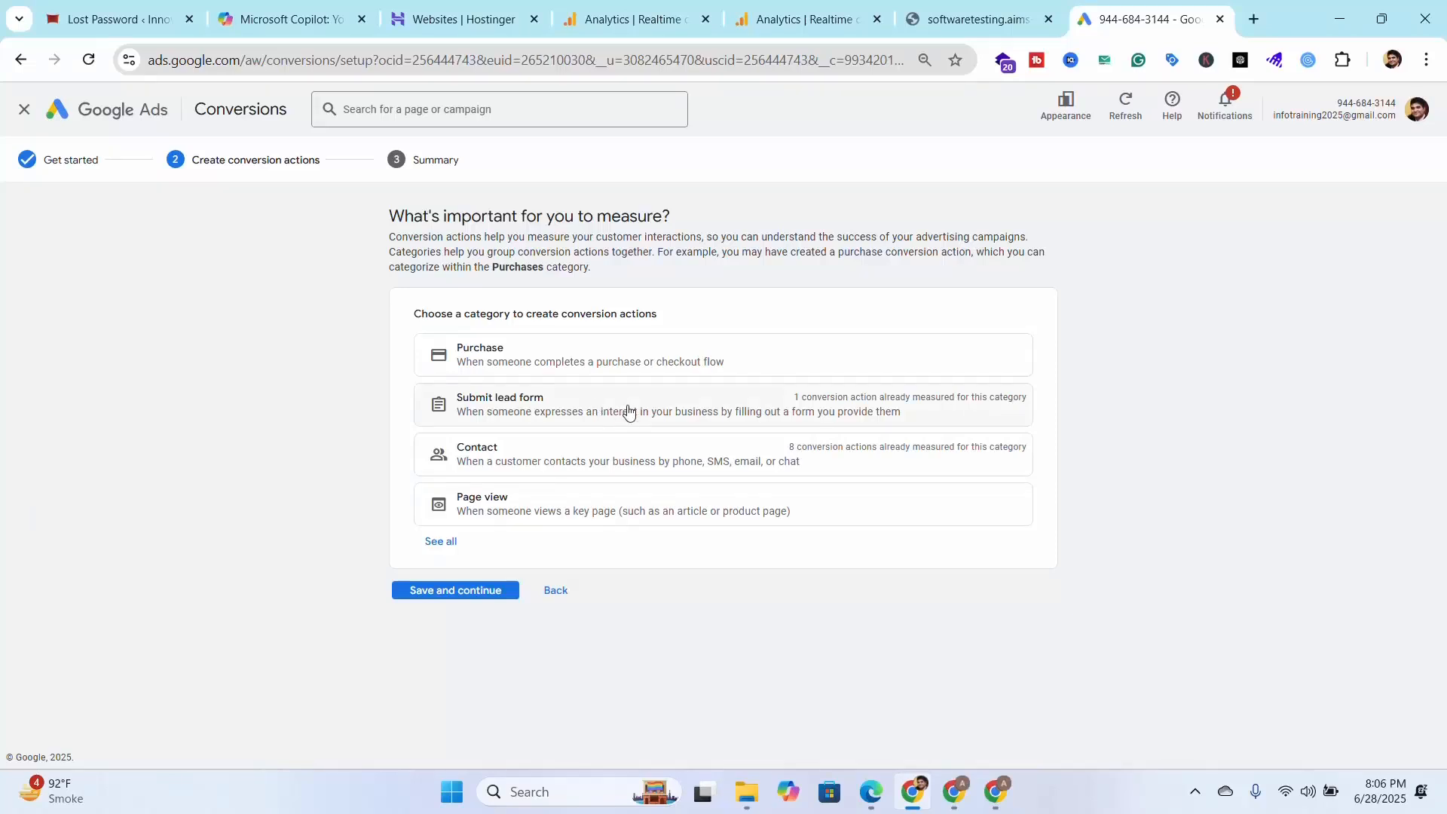
left_click(735, 472)
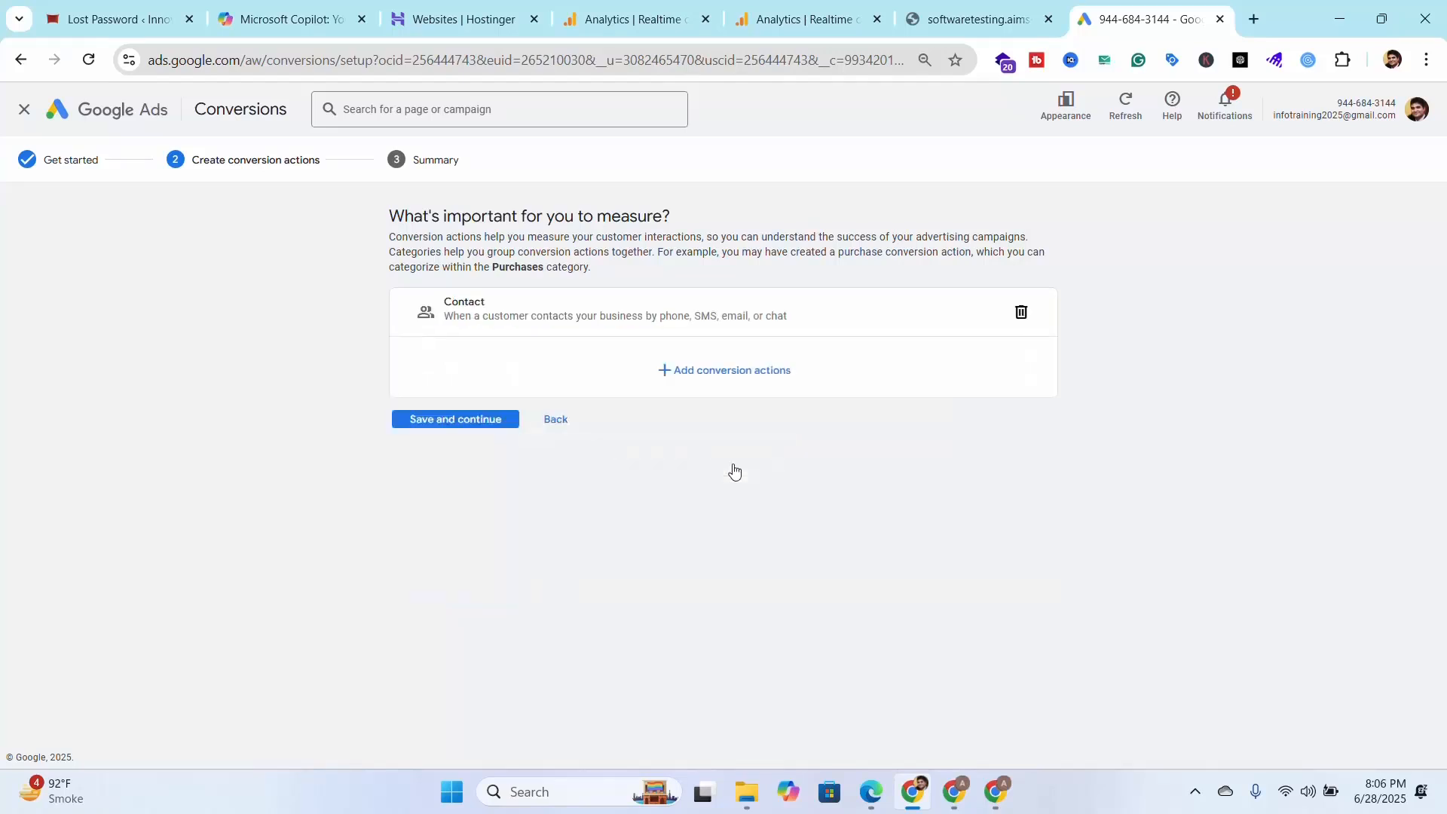
left_click(559, 422)
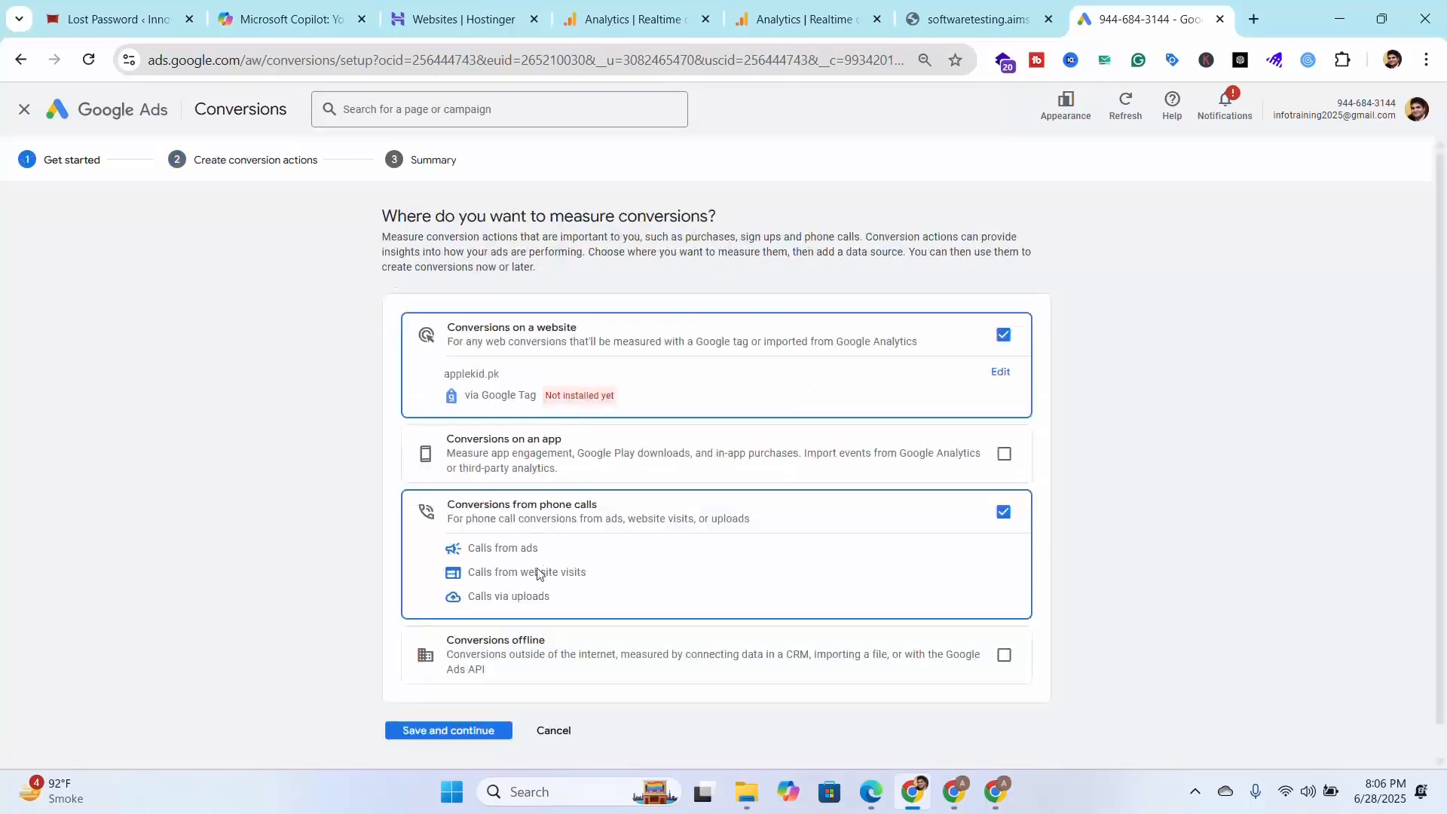
left_click(482, 731)
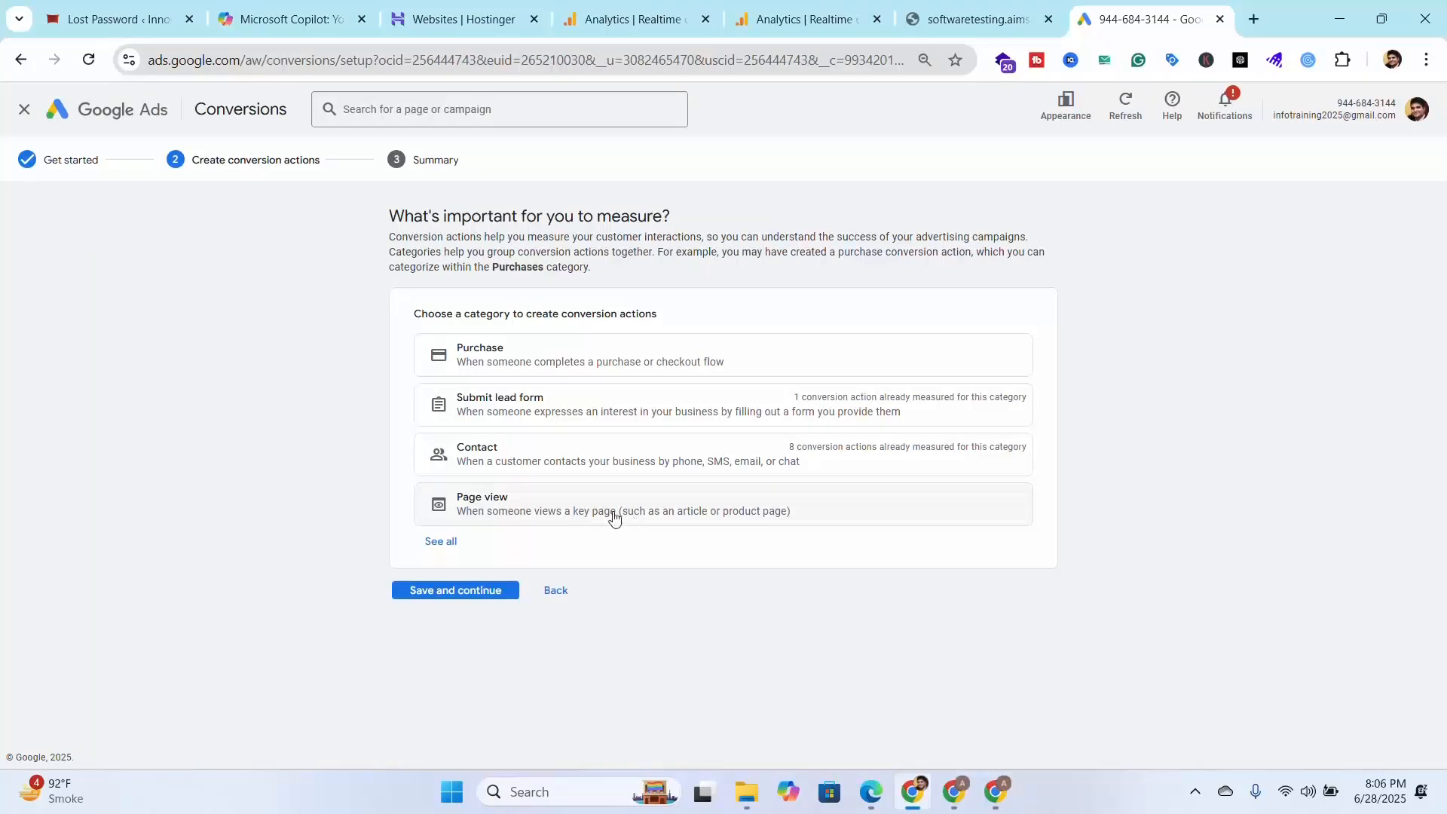
- Switch to Edge, open the Home page of aims-ai.com and examine its web address
left_click(870, 792)
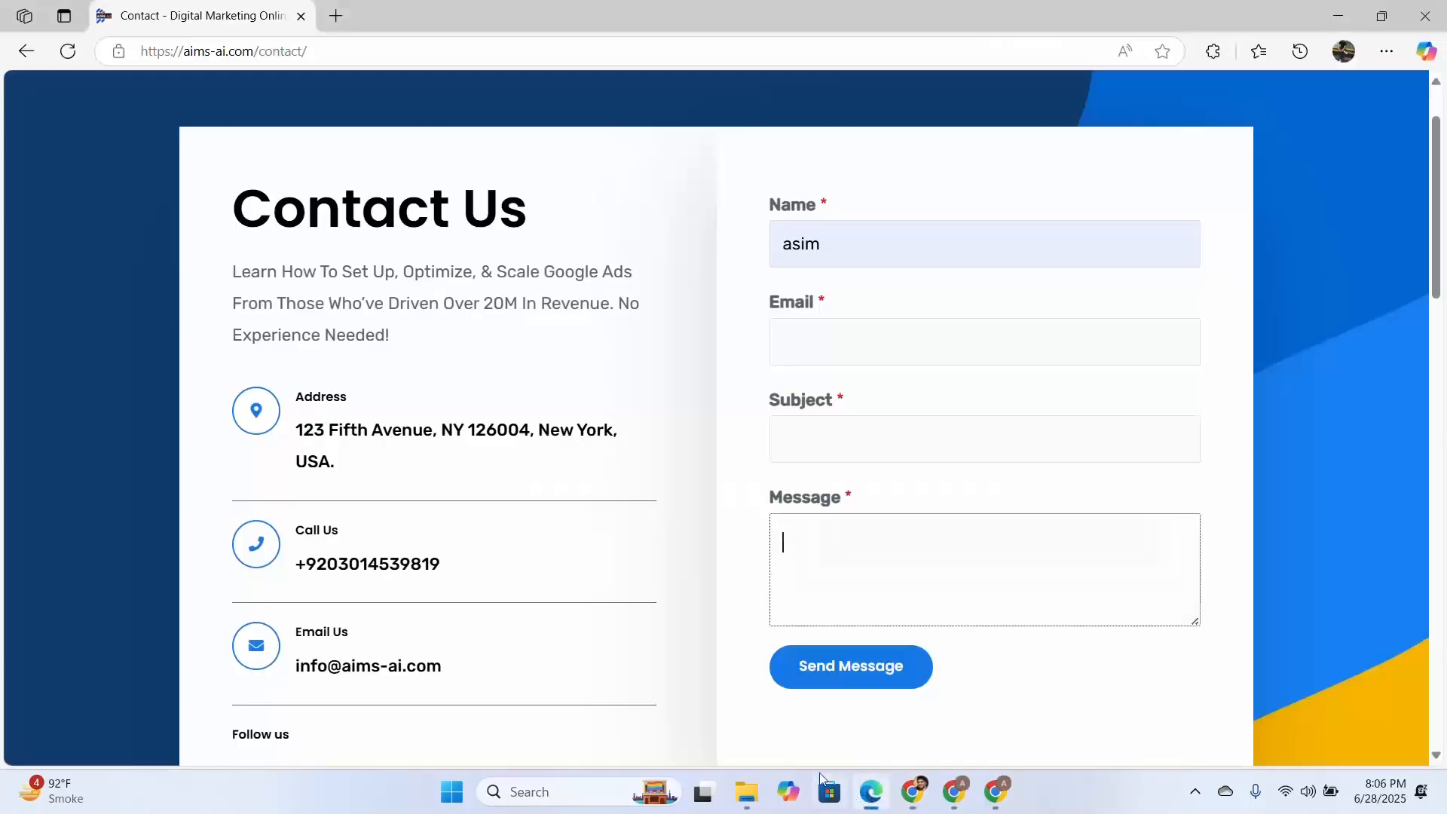
scroll(874, 481, "up", 1)
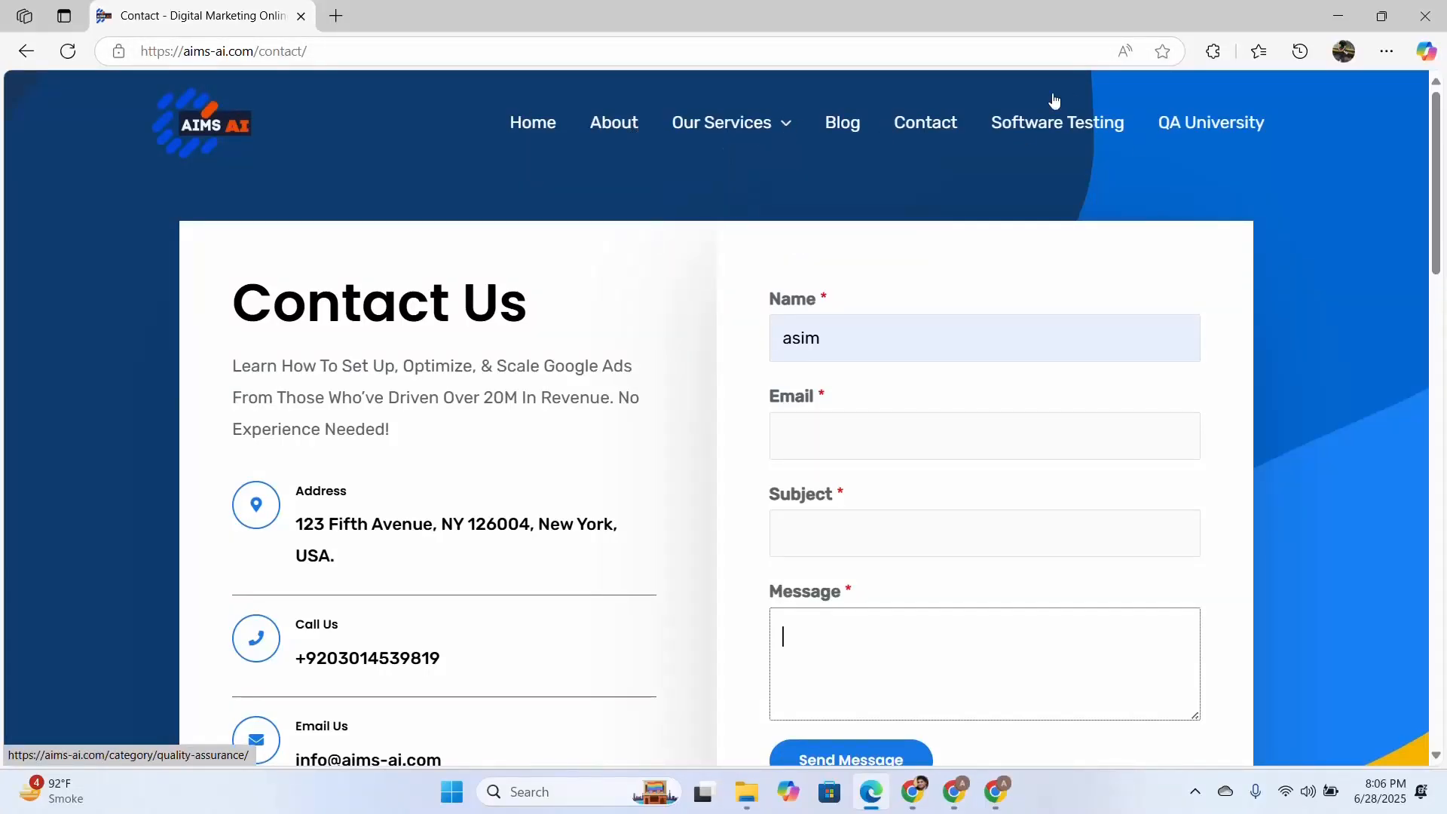
left_click(528, 122)
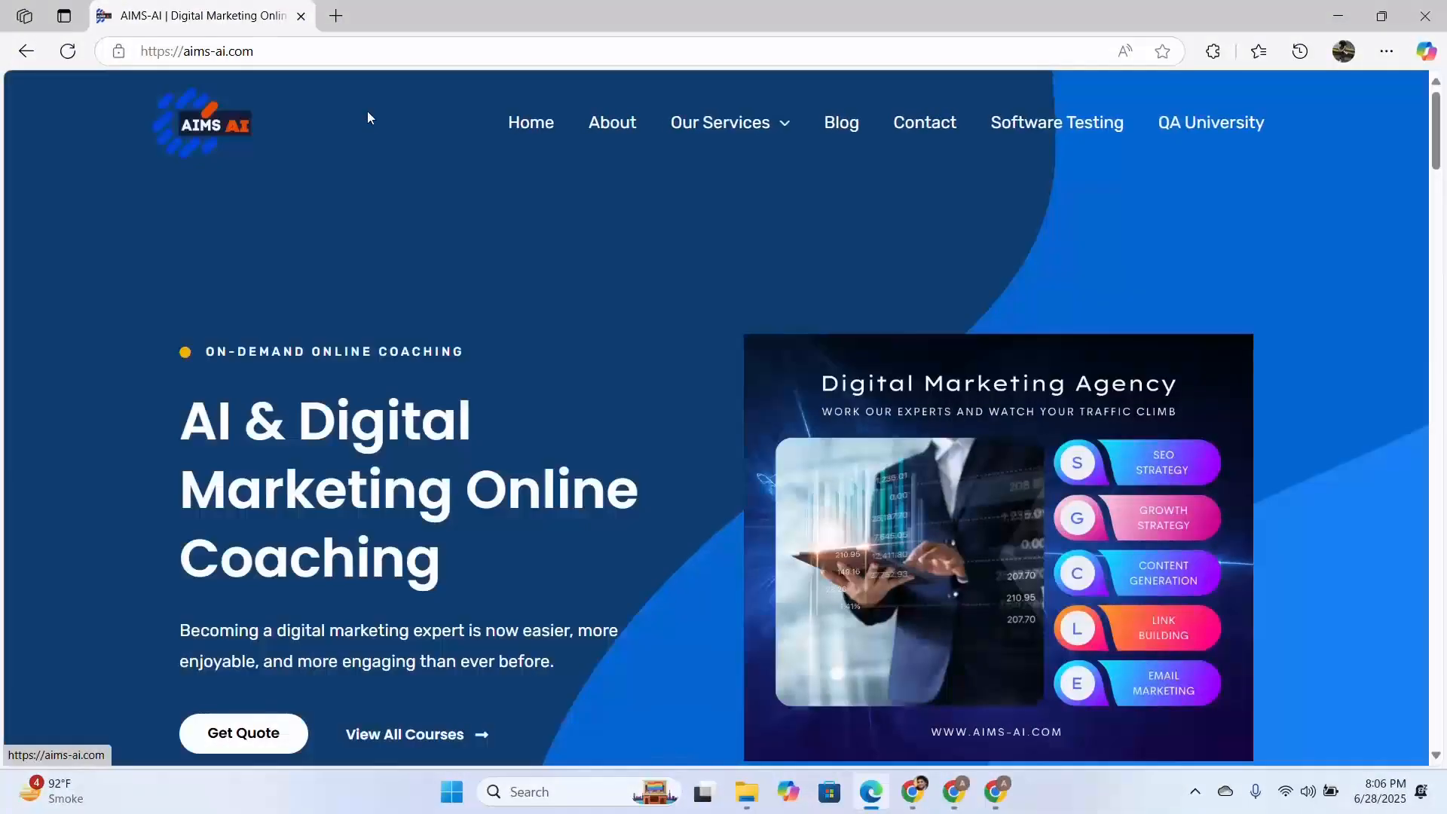
left_click(260, 53)
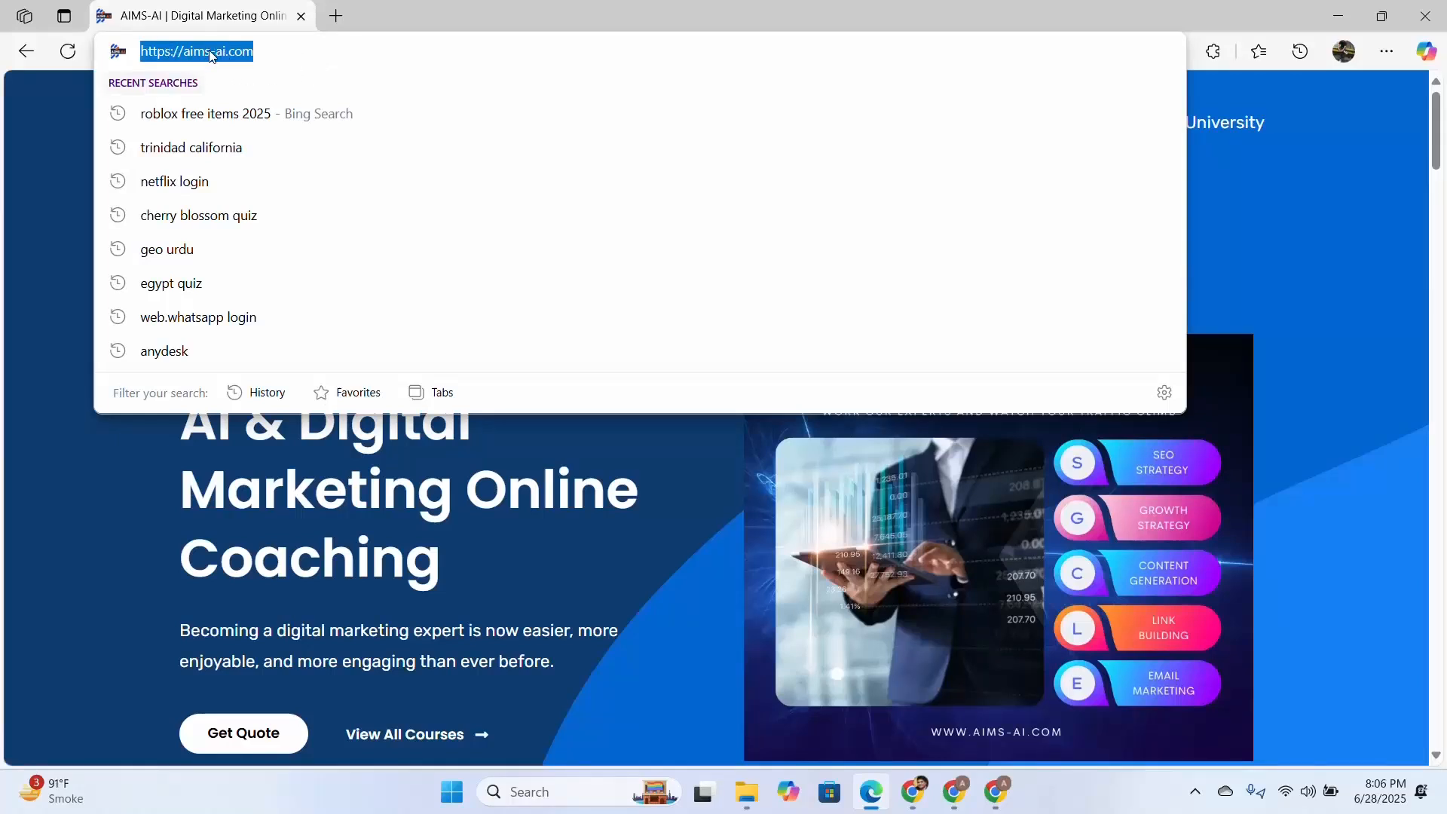
left_click(662, 564)
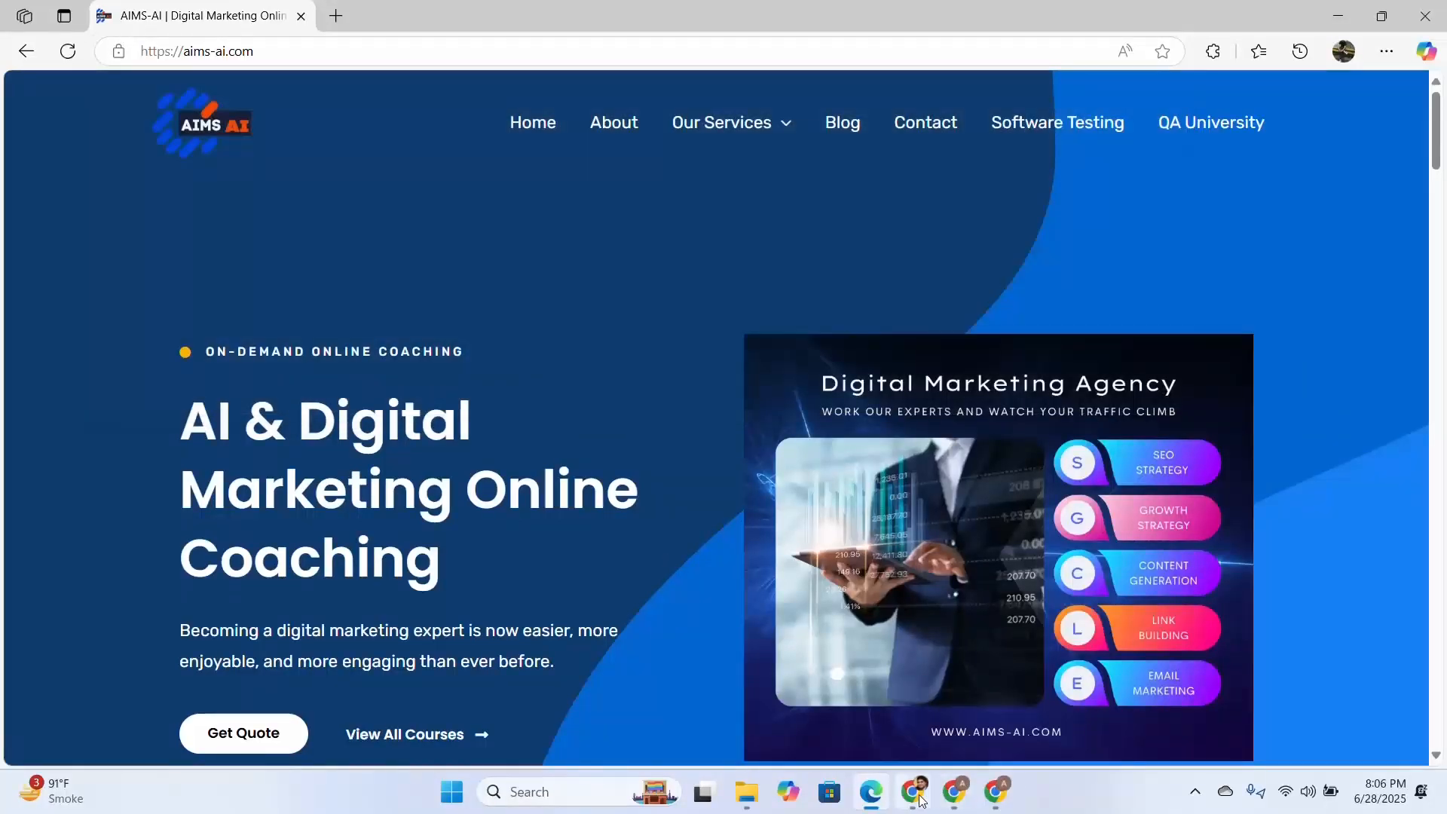
- Switch back to Google Ads in Chrome, try adding a conversion source to the Page view category, and continue with the existing sources
left_click(914, 793)
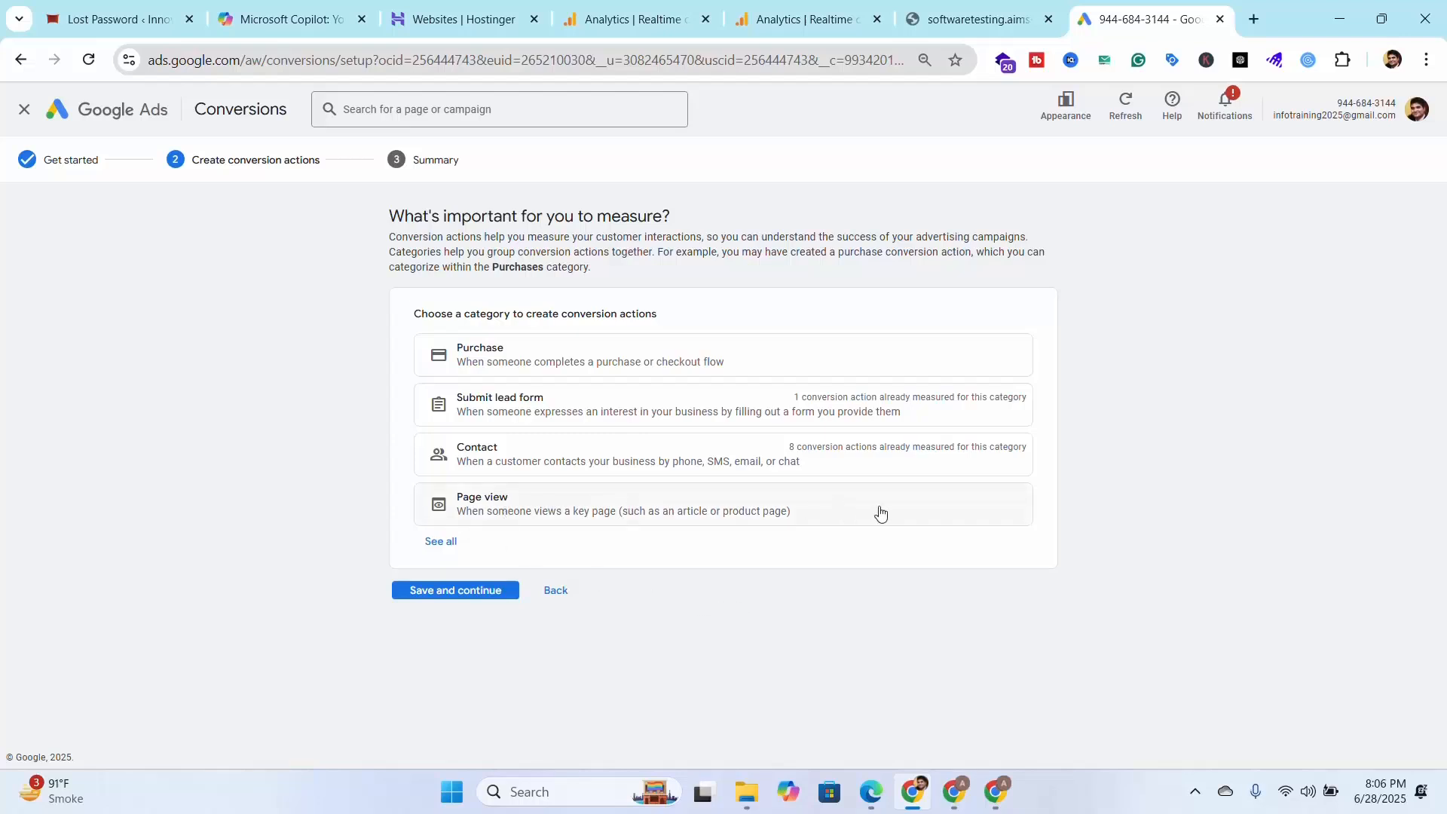
left_click(929, 499)
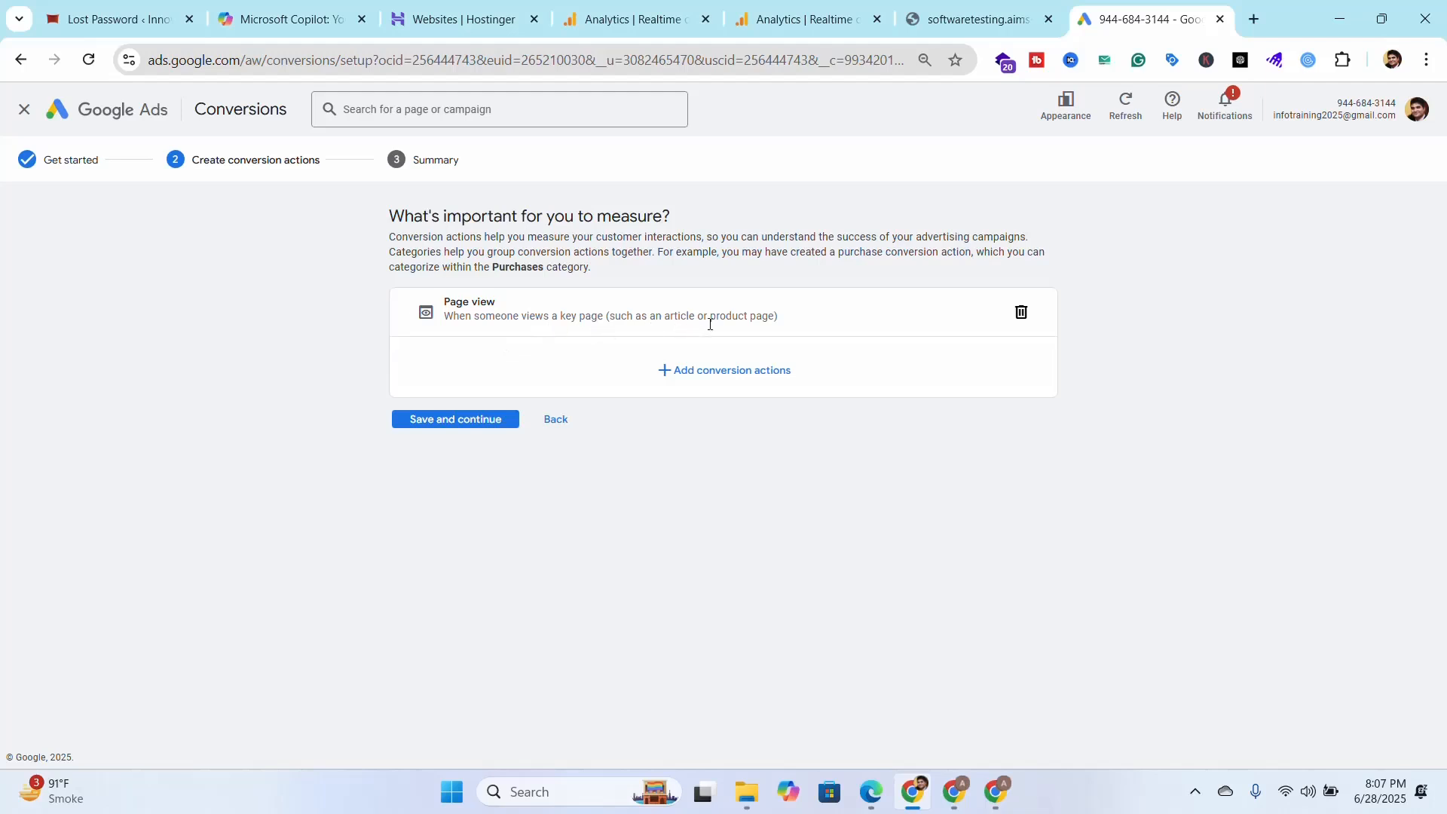
left_click(726, 377)
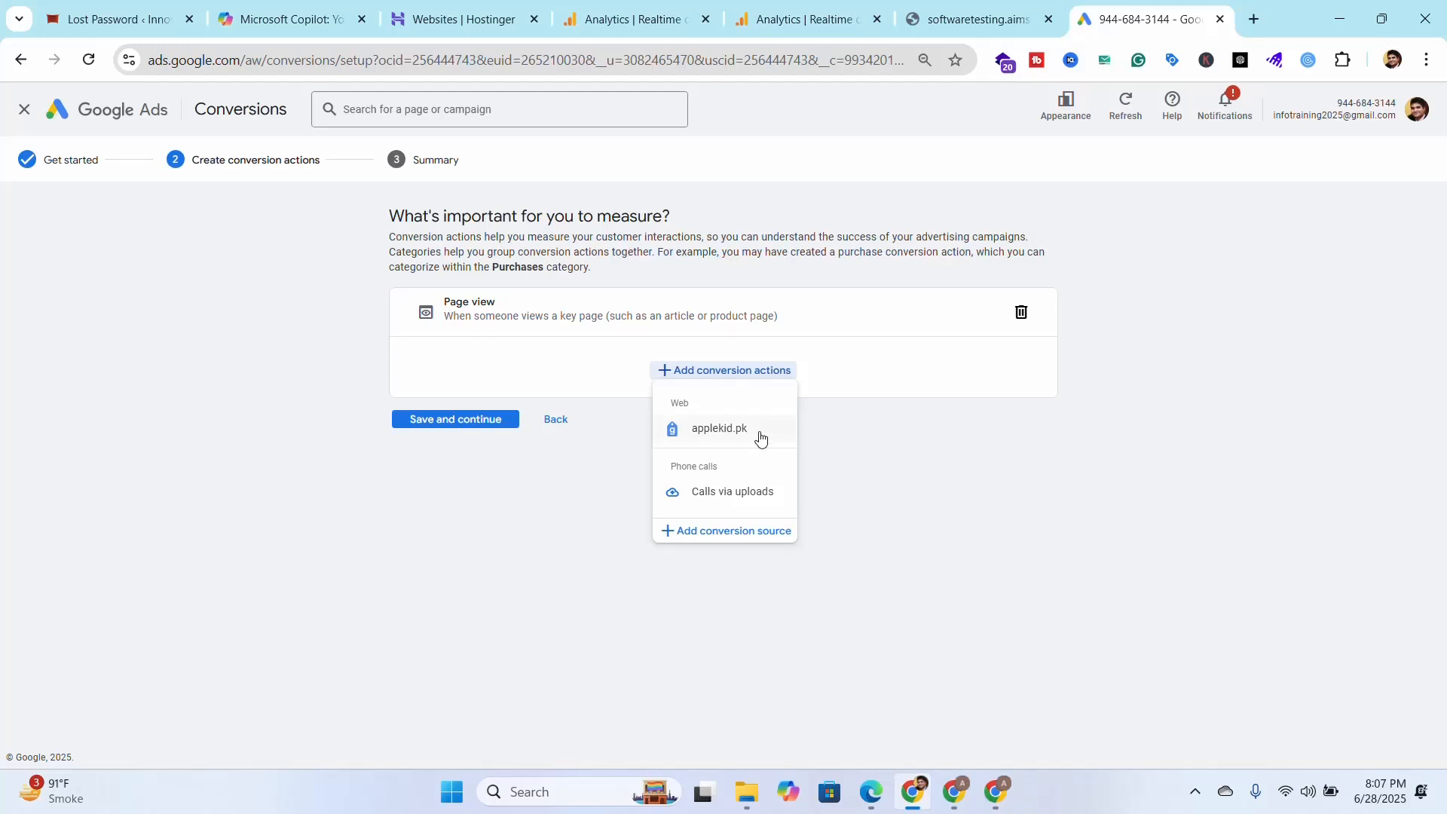
left_click(750, 533)
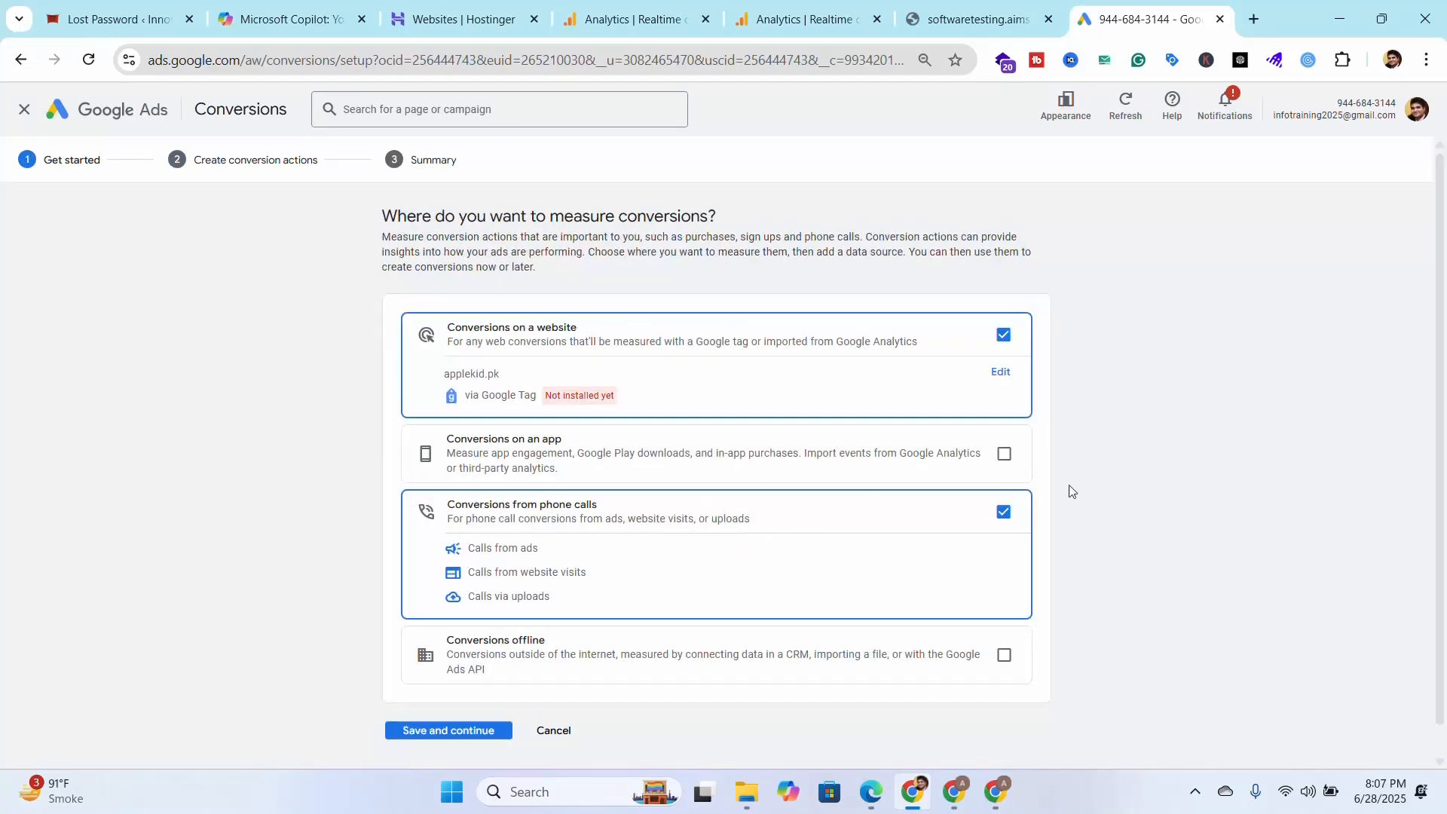
scroll(1105, 511, "down", 1)
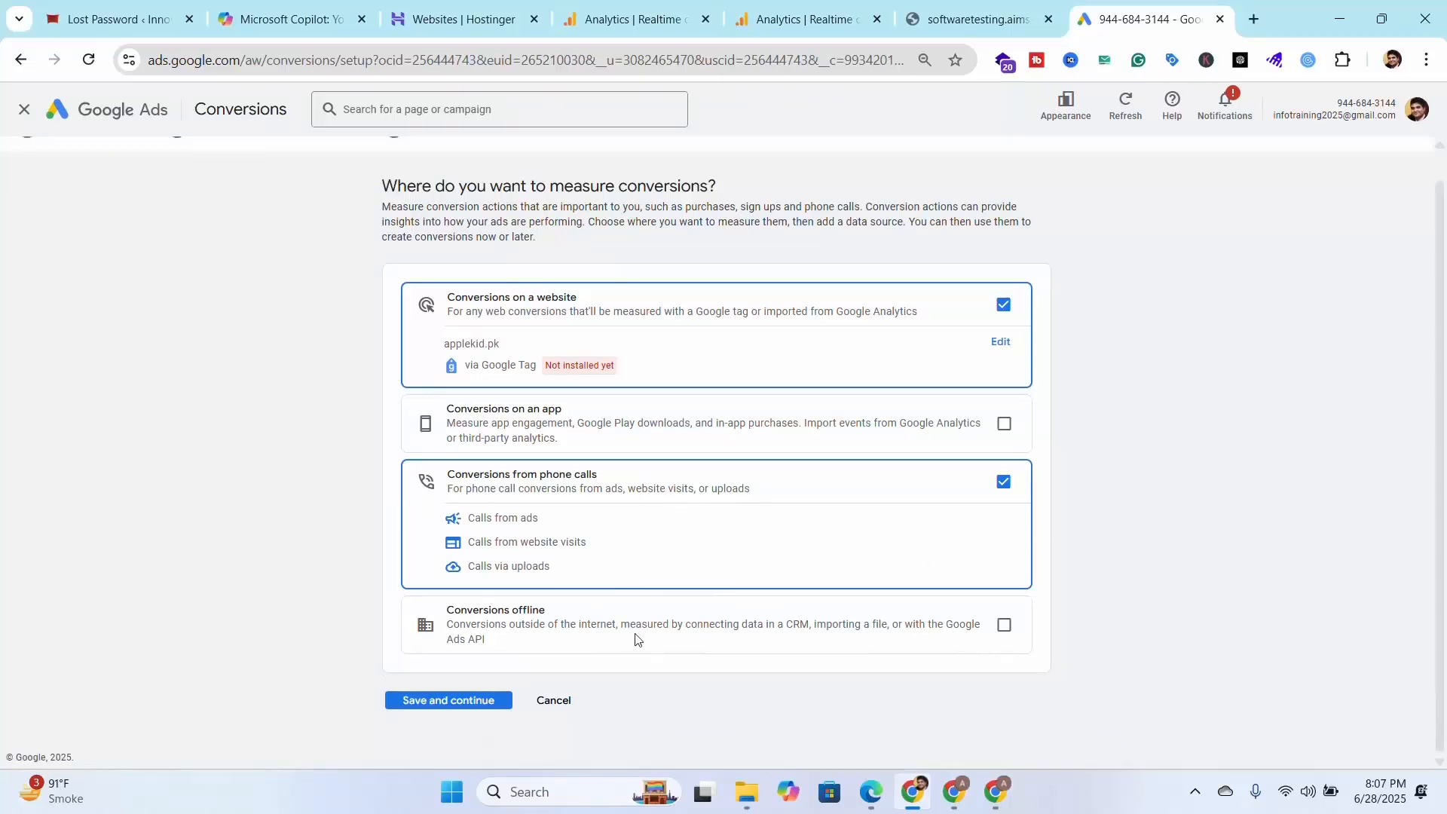
left_click(463, 705)
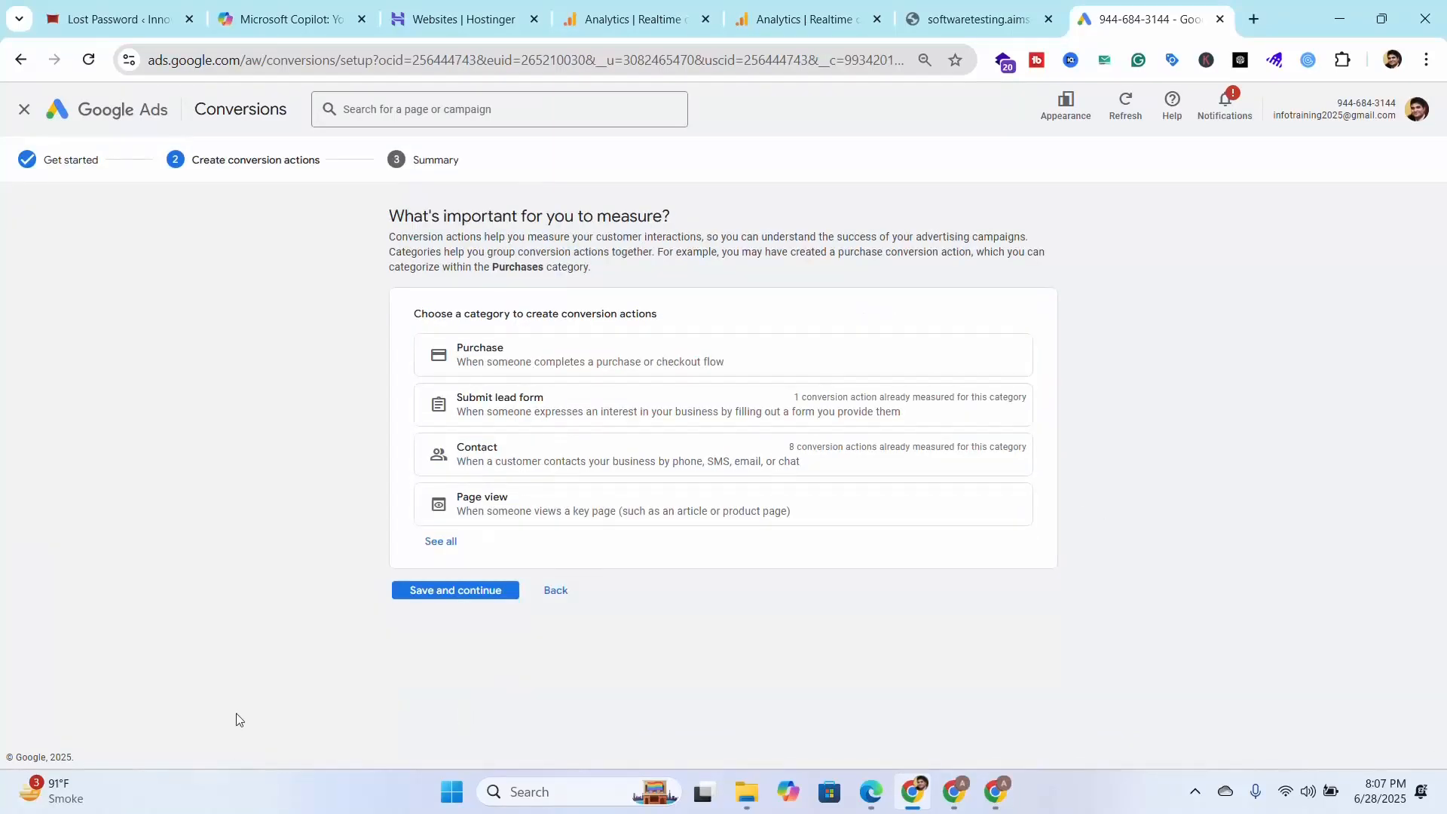
- Choose the Page view category and start adding a web conversion action for applekid.pk
left_click(499, 516)
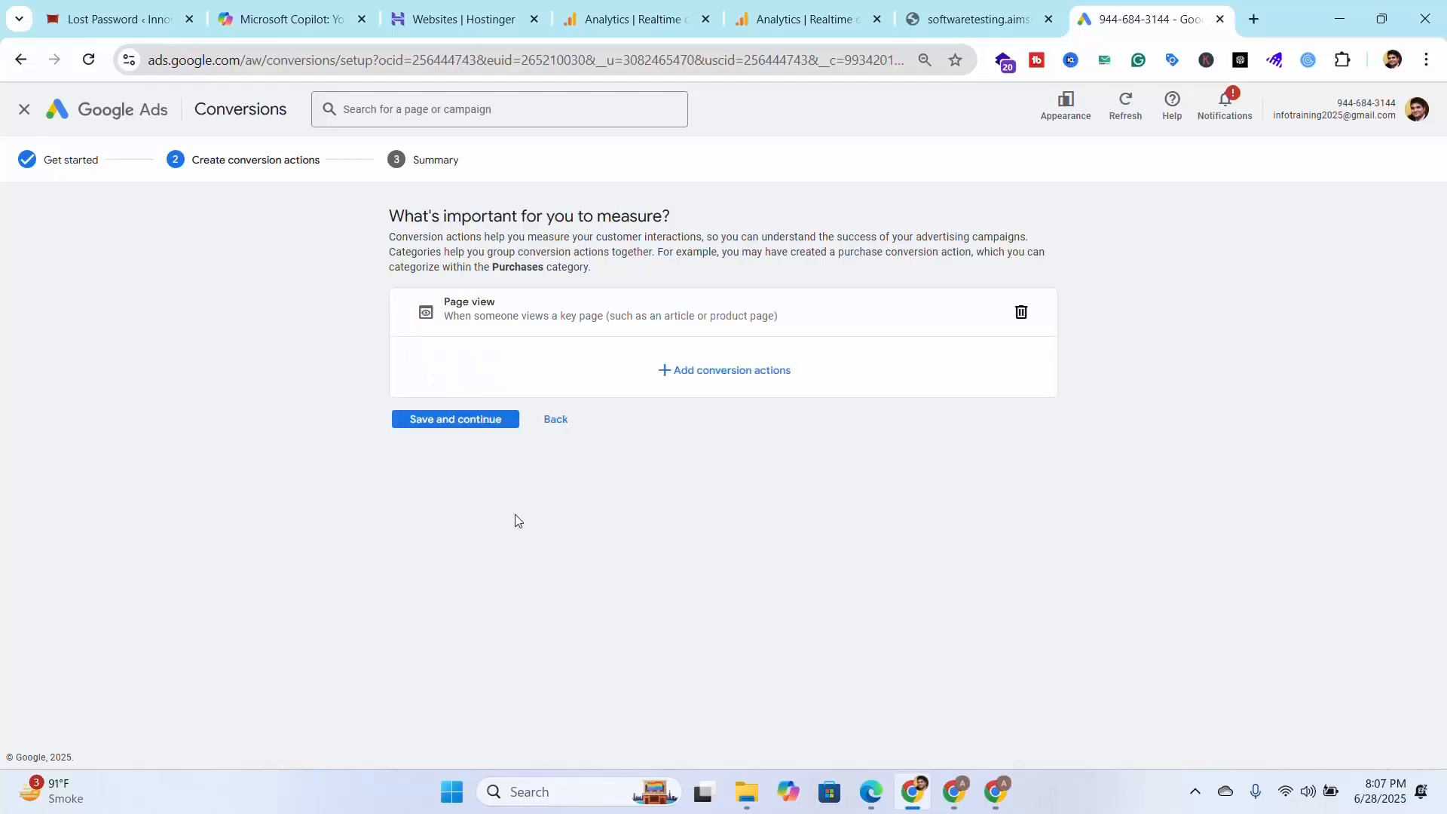
left_click(442, 428)
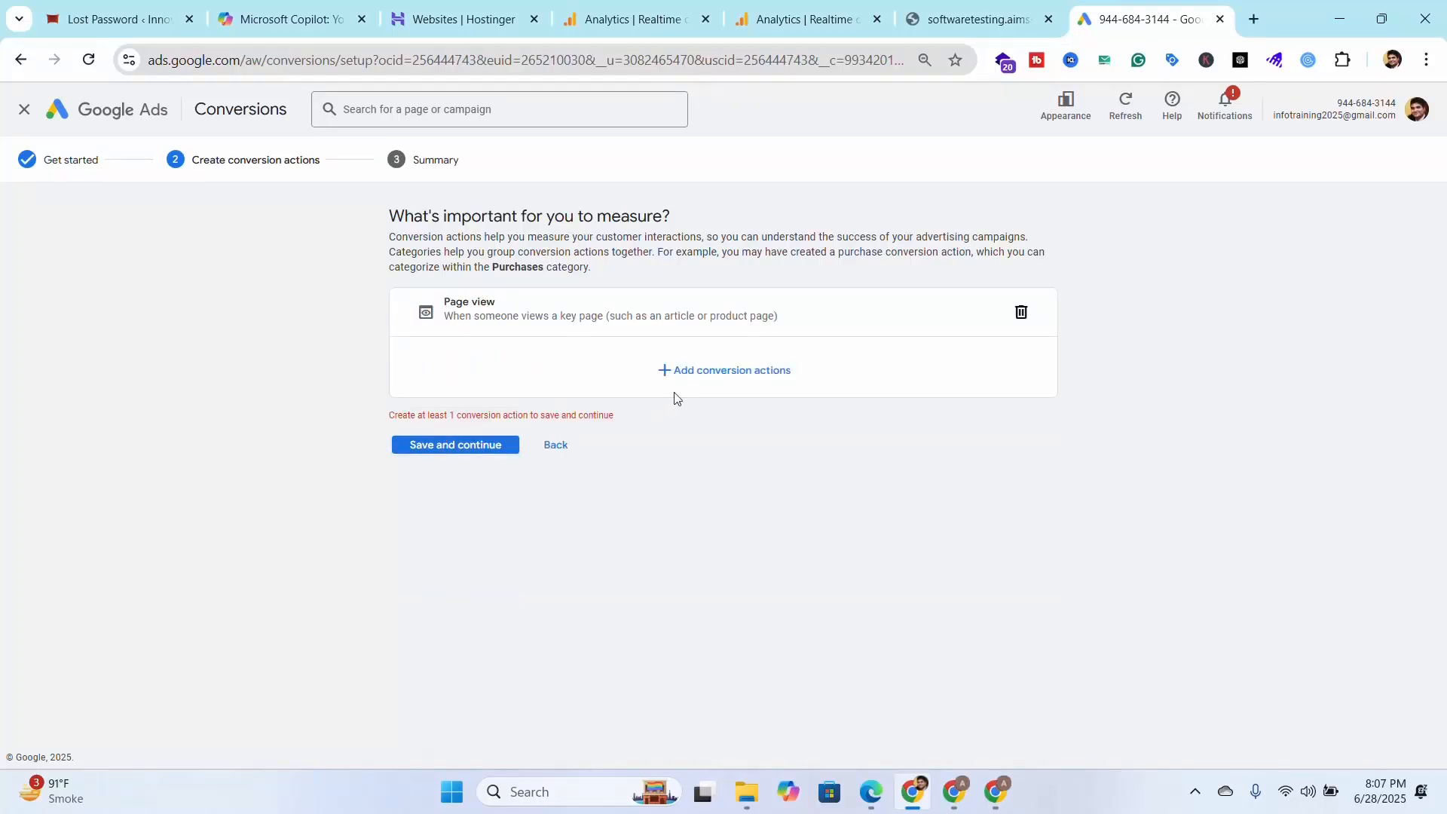
left_click(653, 369)
left_click(856, 344)
left_click(724, 379)
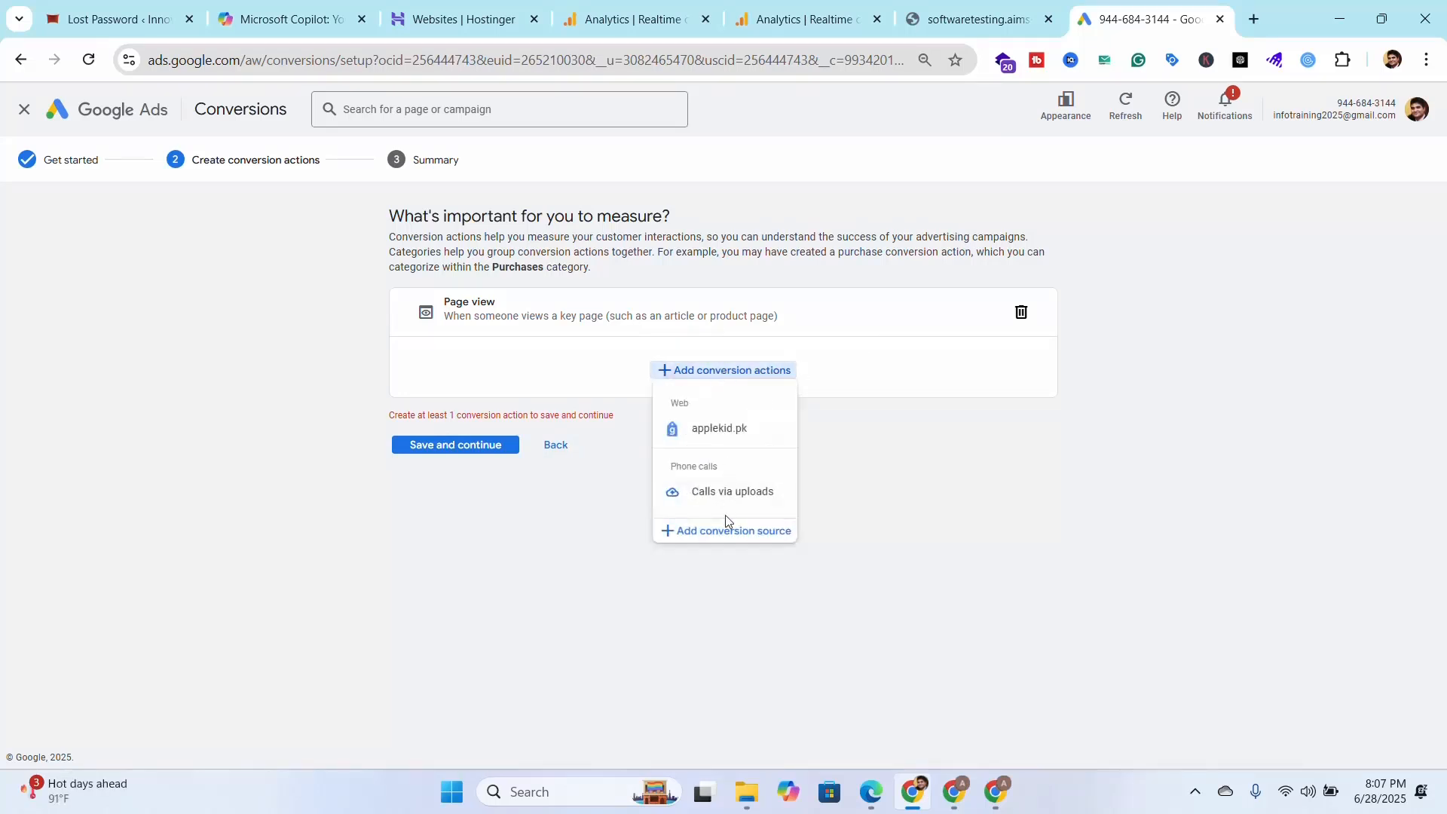
left_click(712, 429)
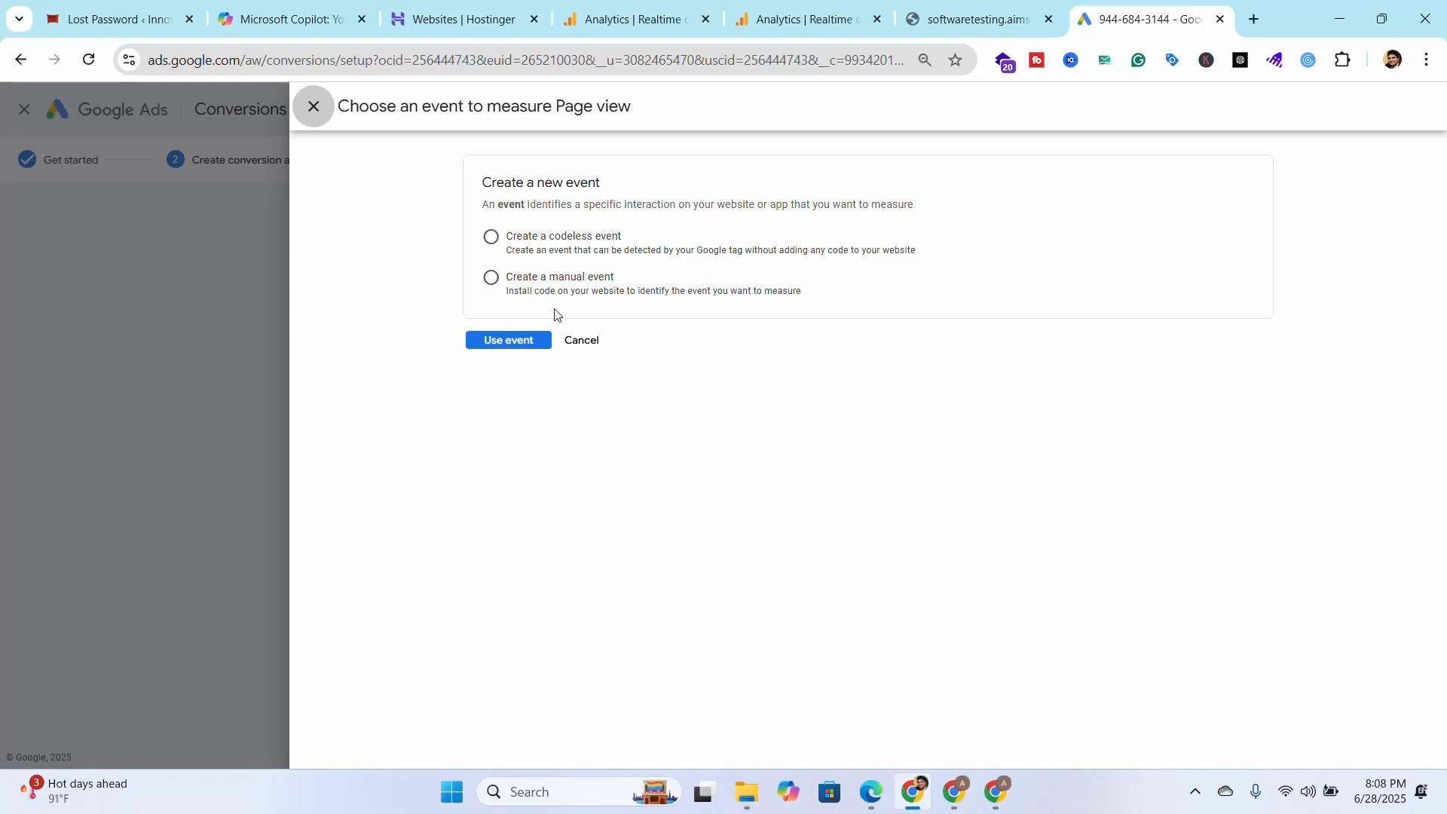
- Create a manual event named "software testing page" to measure the Page view conversion
left_click(491, 279)
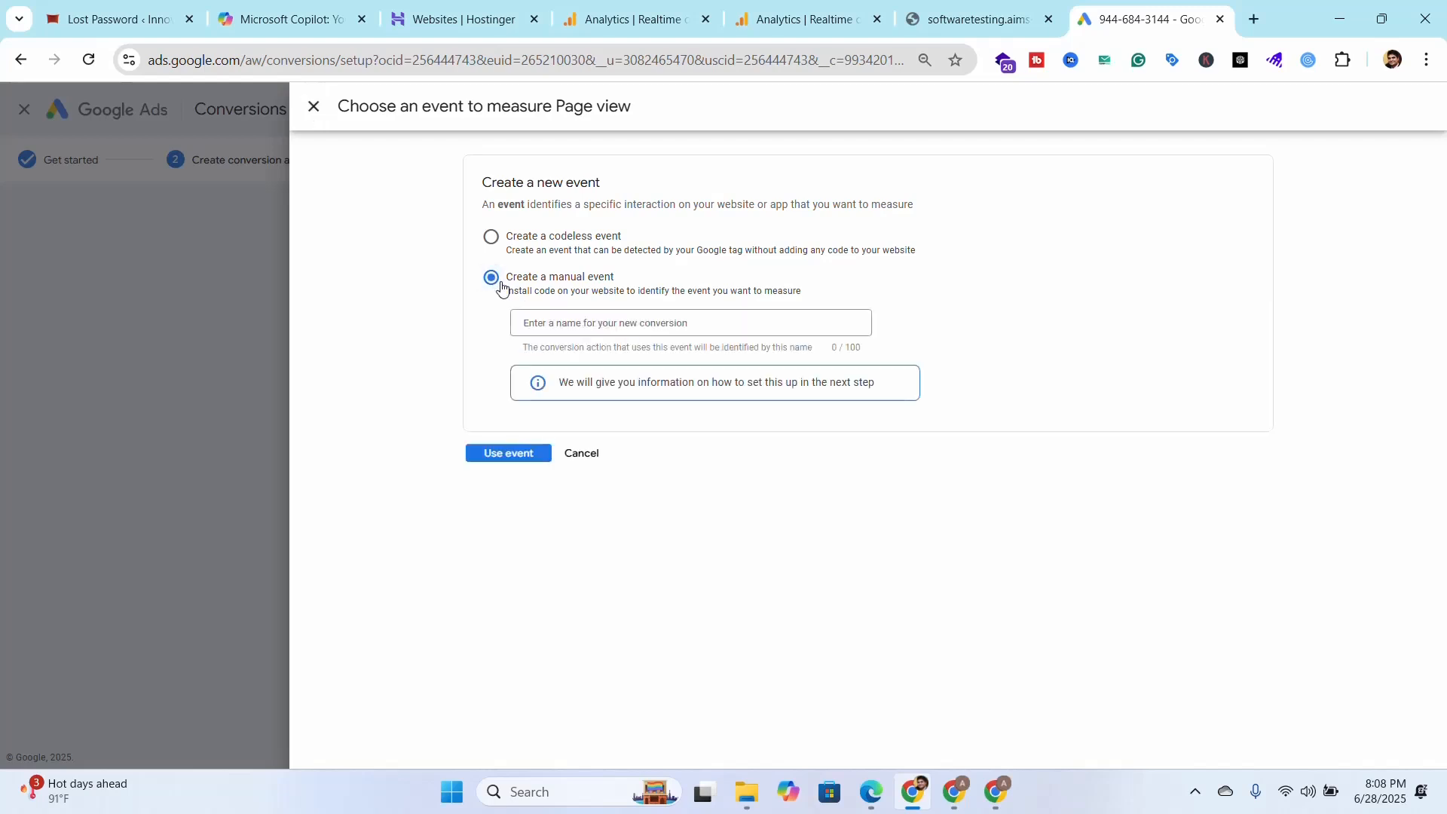
left_click(548, 325)
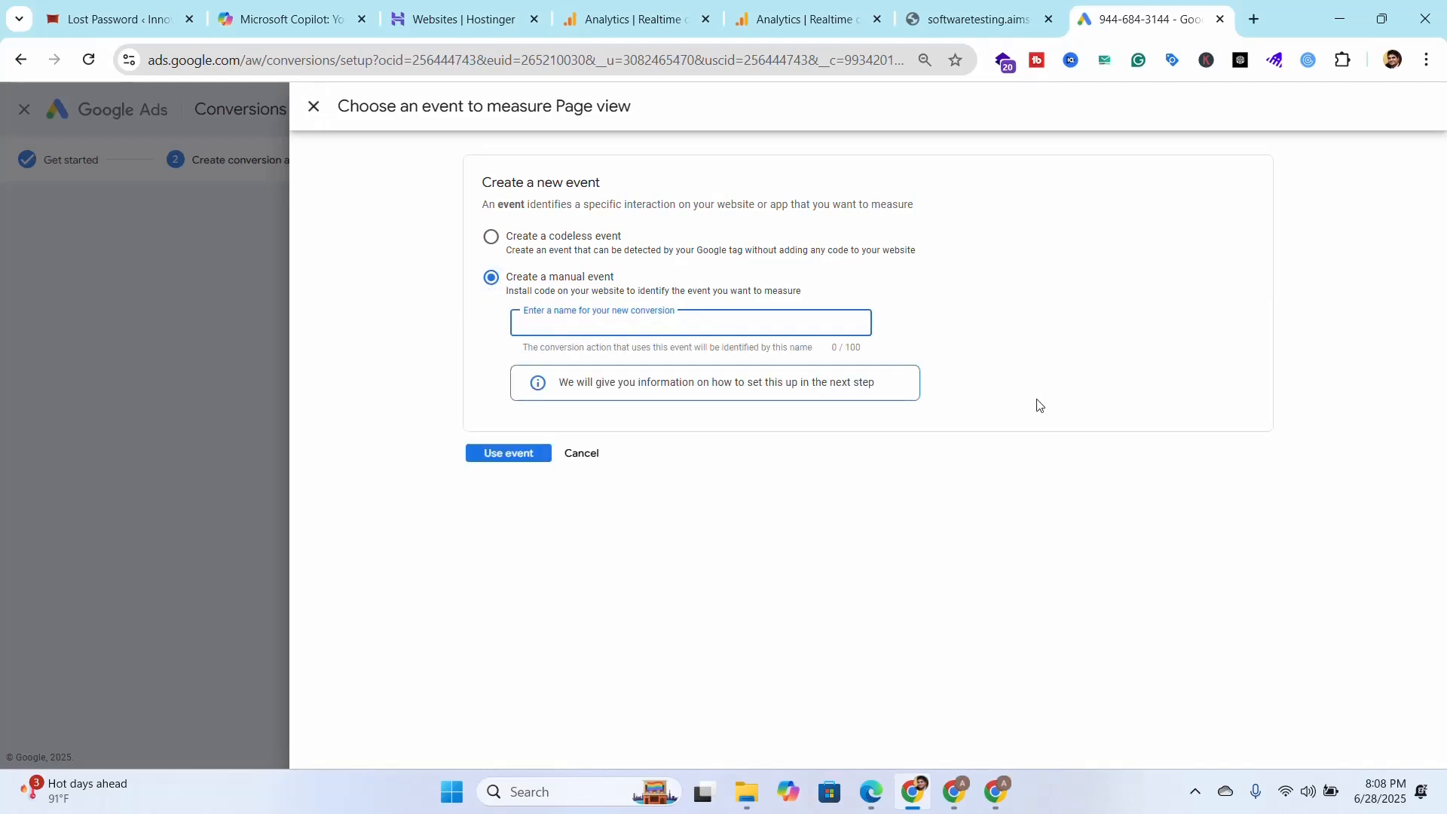
type("software testing page")
left_click(500, 458)
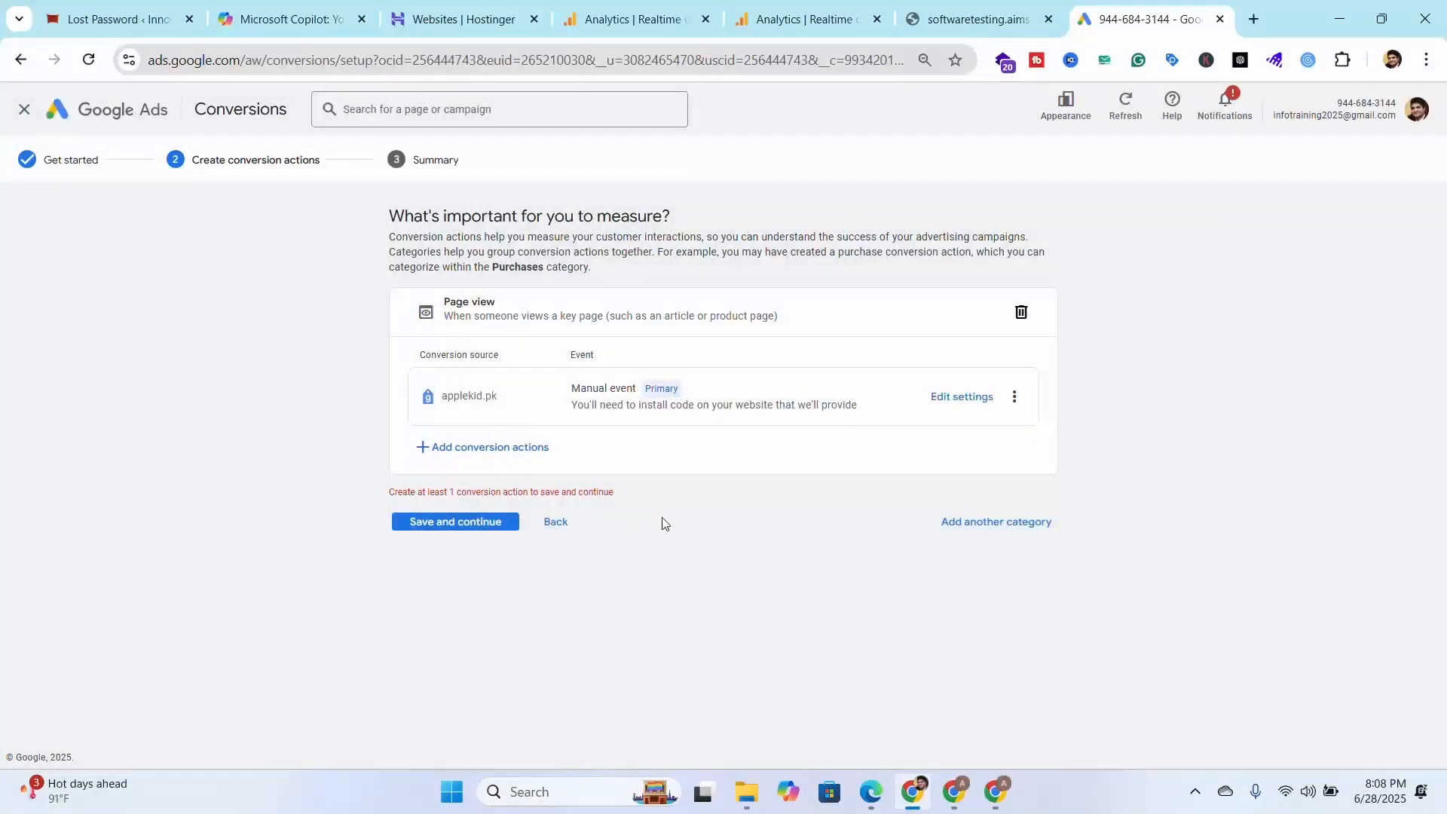
- Set the default value of the applekid.pk conversion action to 100 Pakistani Rupees and apply the conversion settings
left_click(963, 399)
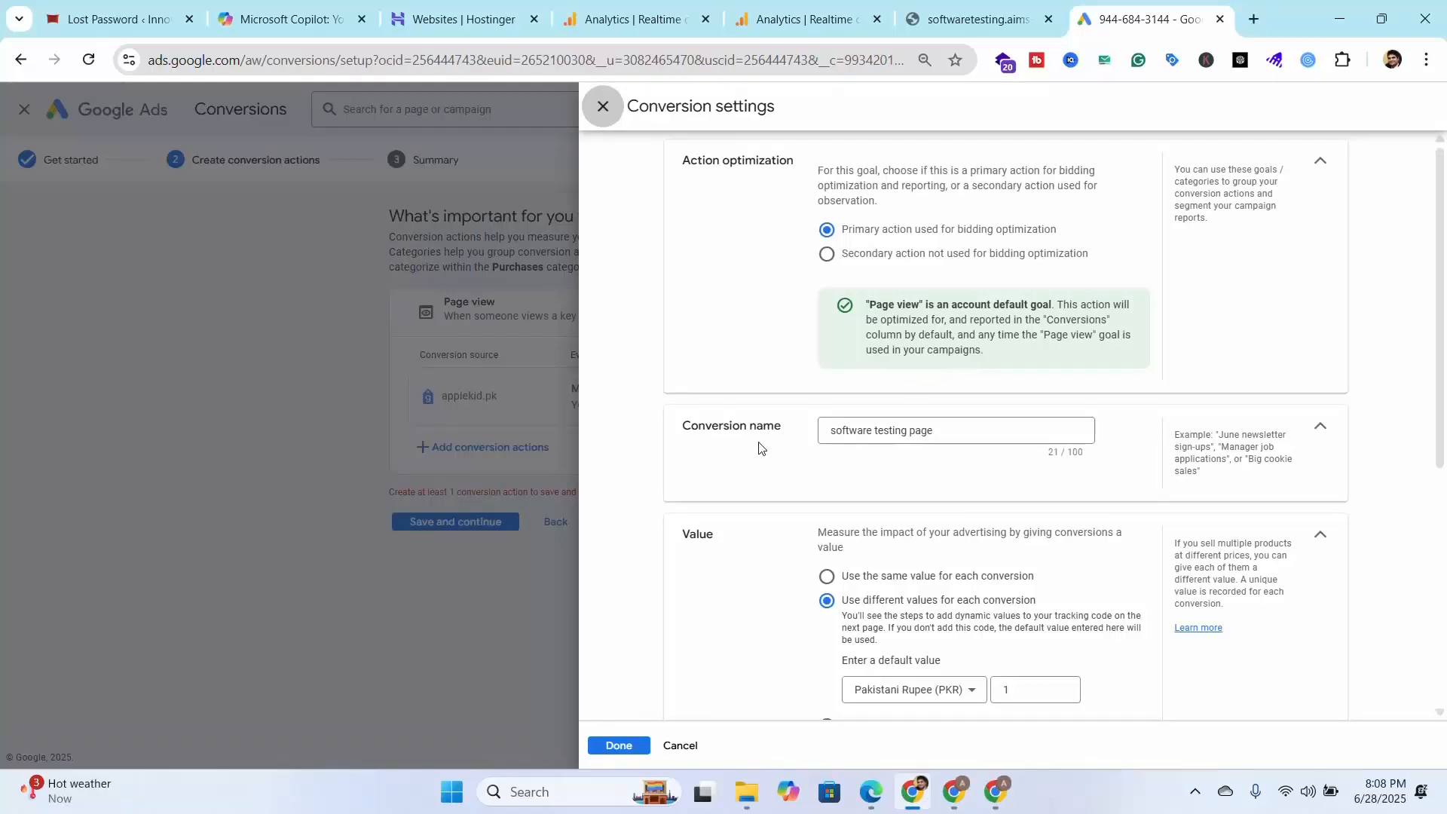
left_click_drag(943, 428, 811, 434)
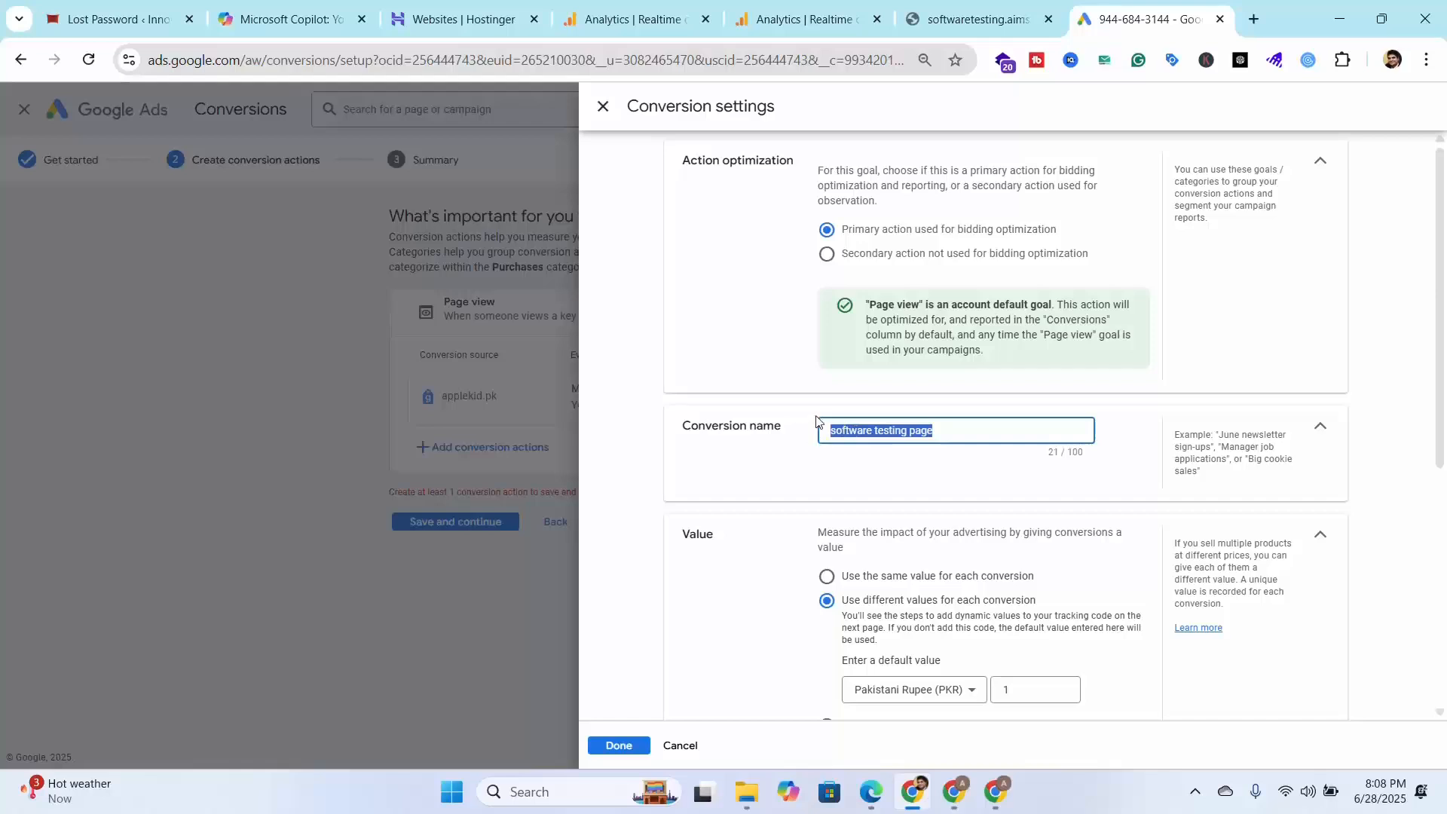
scroll(1021, 558, "down", 1)
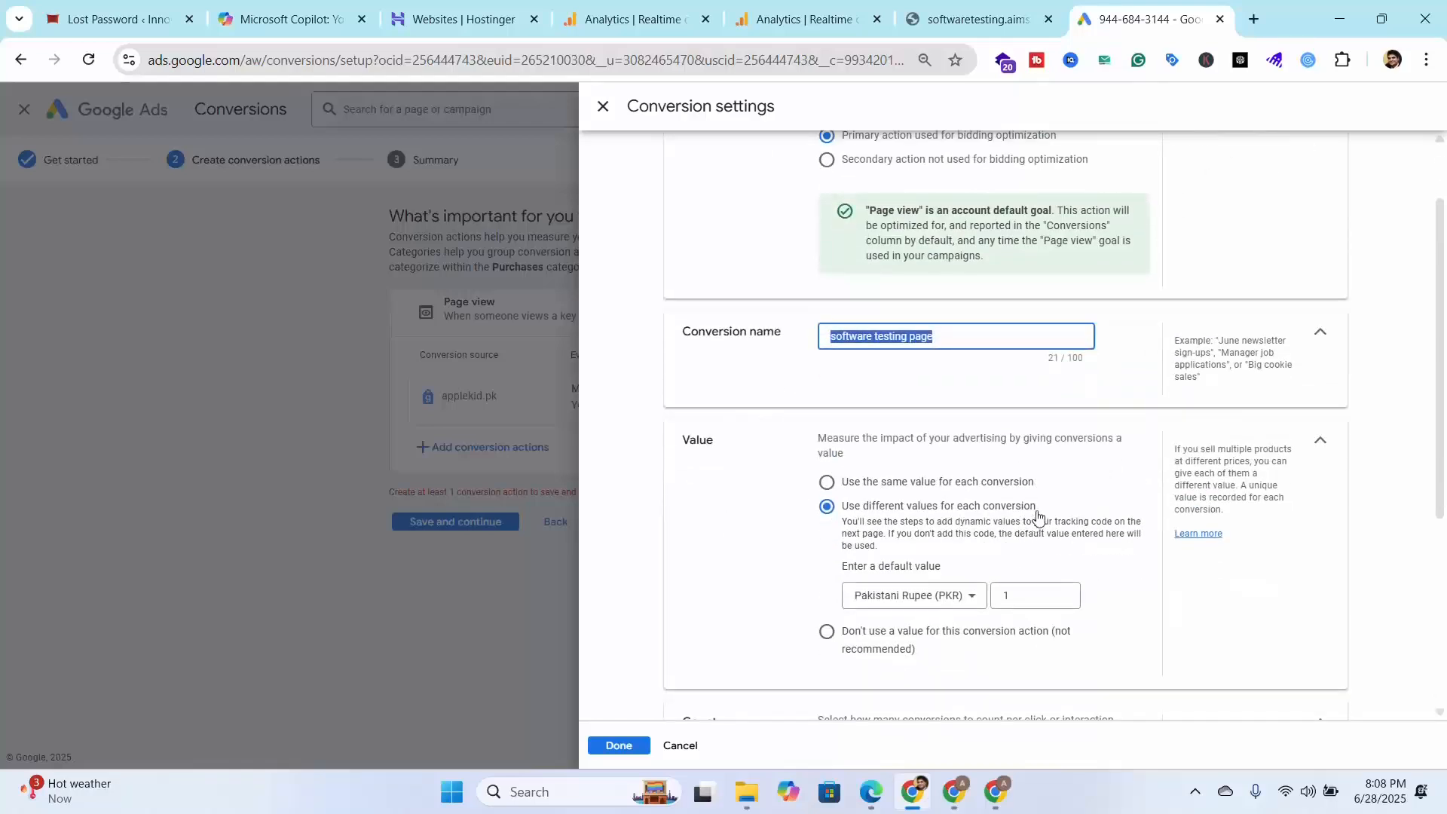
left_click(1034, 597)
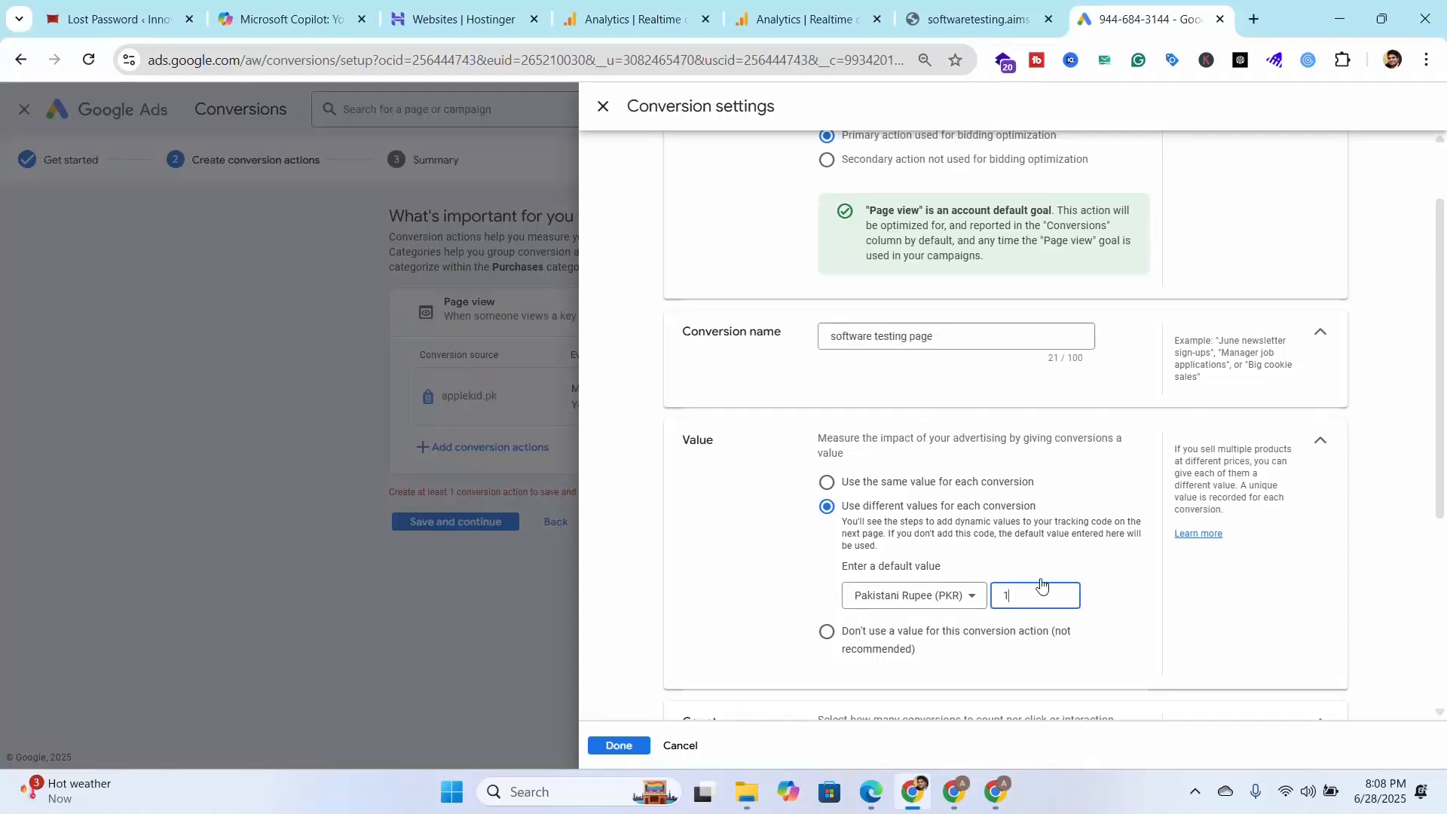
type("00")
scroll(1136, 578, "down", 1)
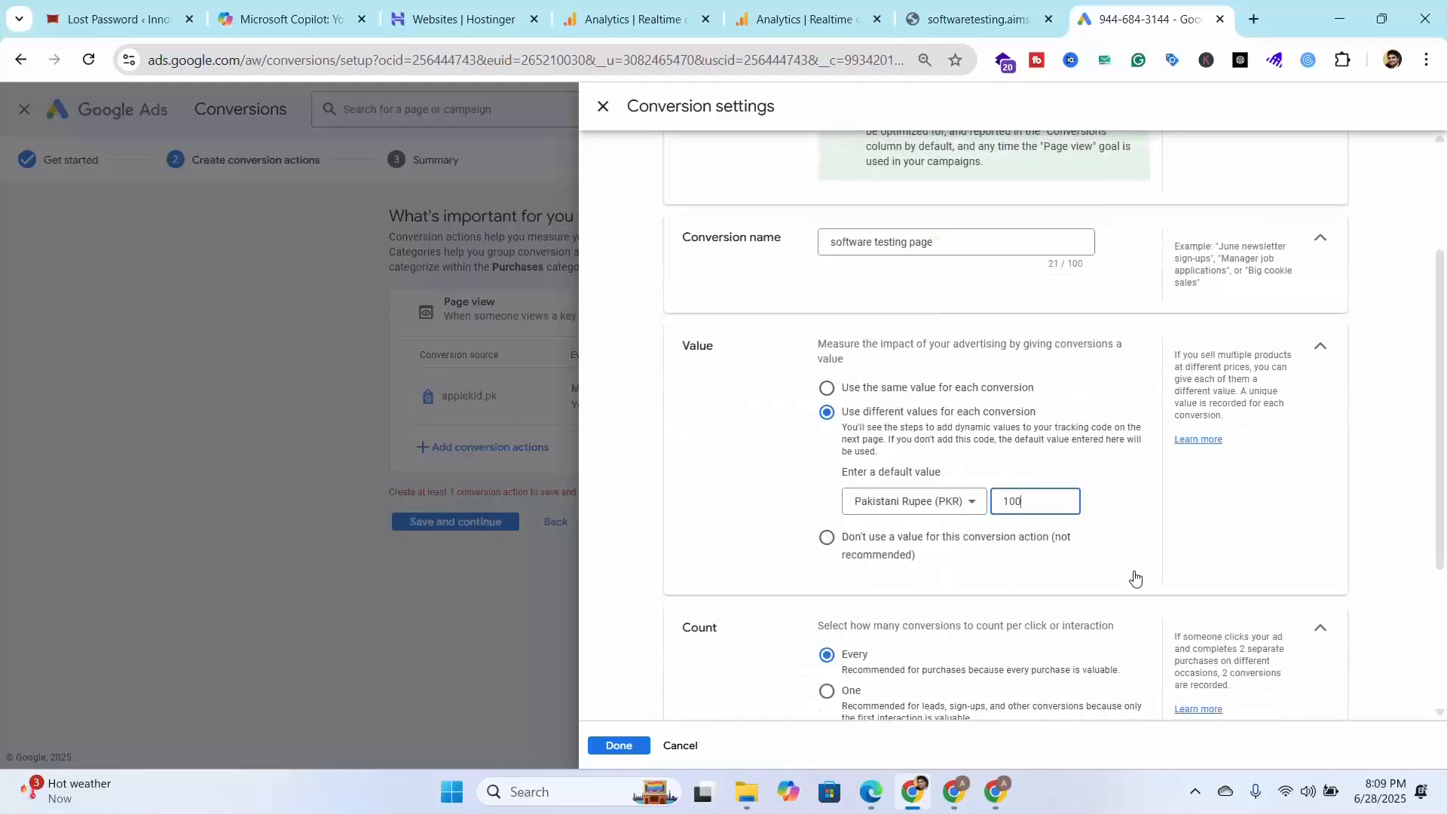
left_click(979, 503)
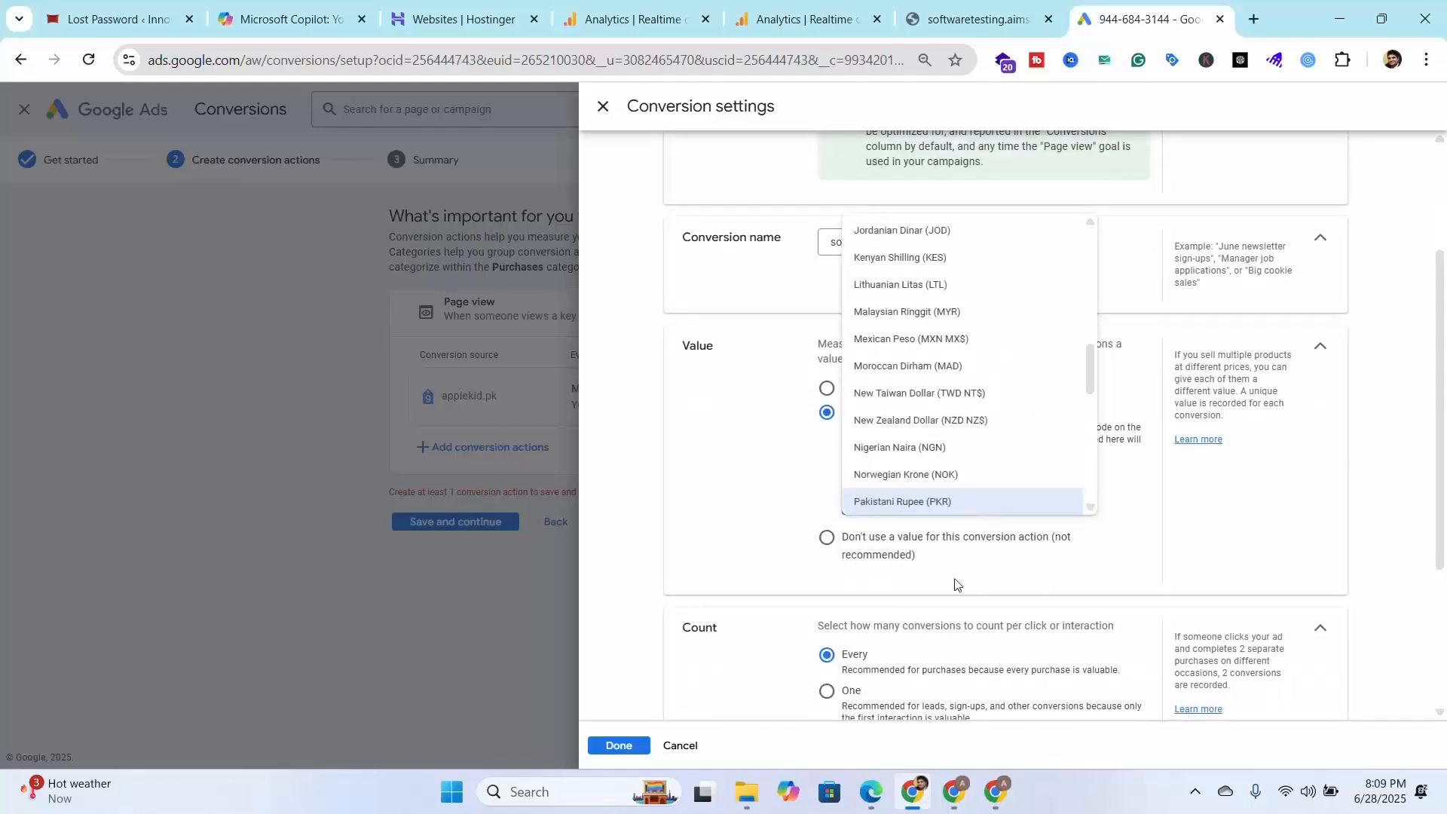
left_click(768, 536)
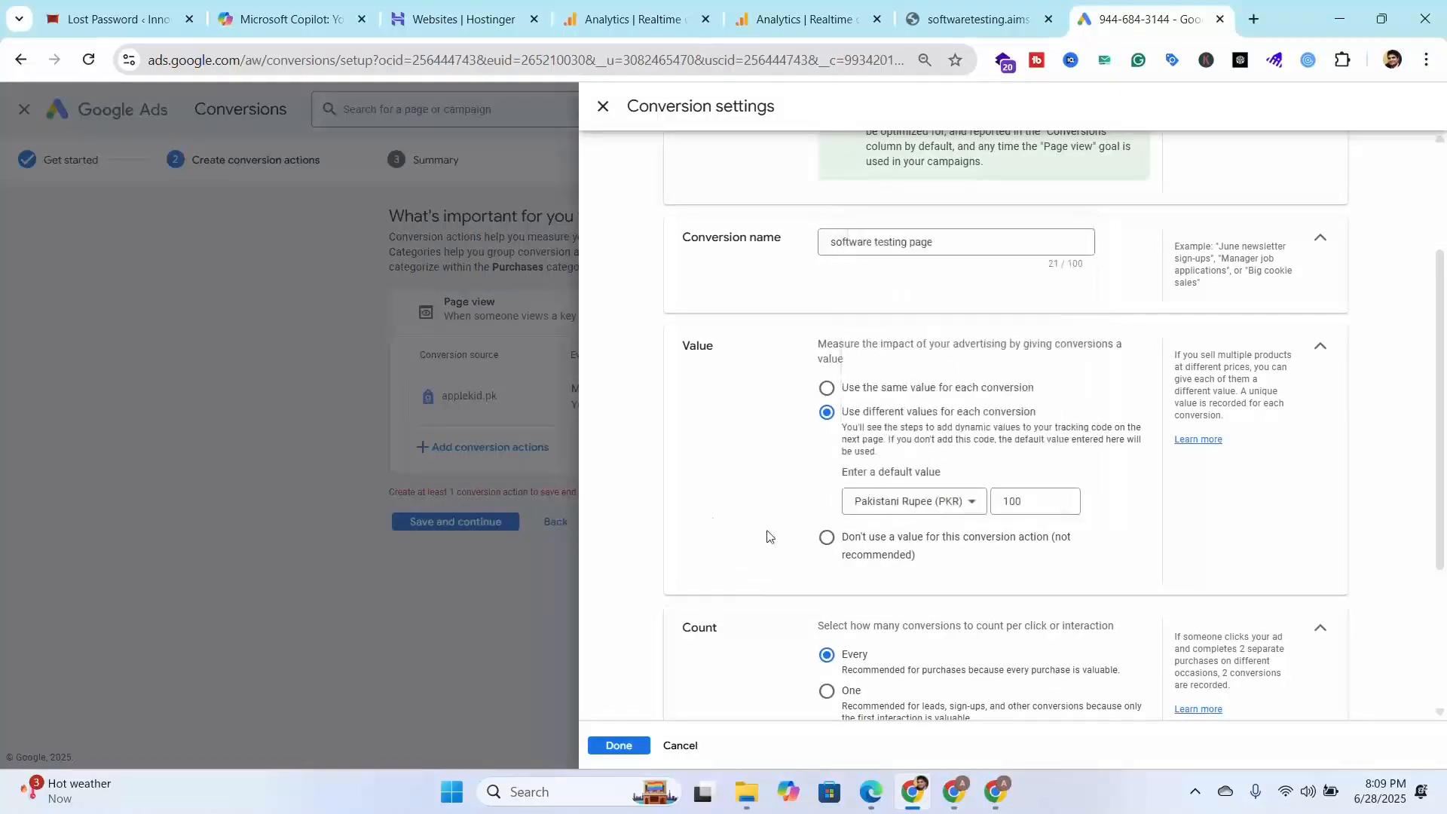
scroll(1142, 498, "down", 3)
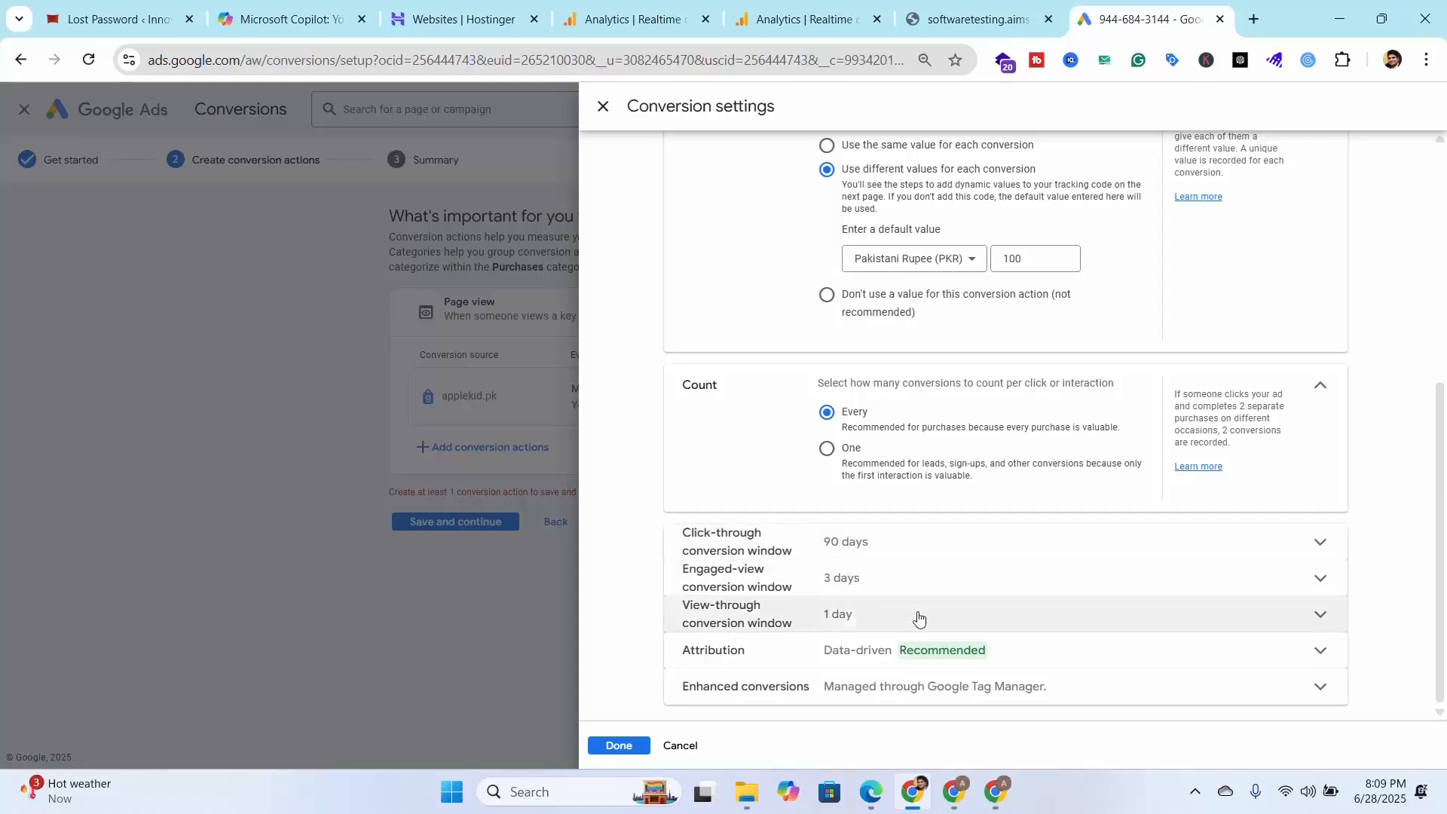
left_click(616, 746)
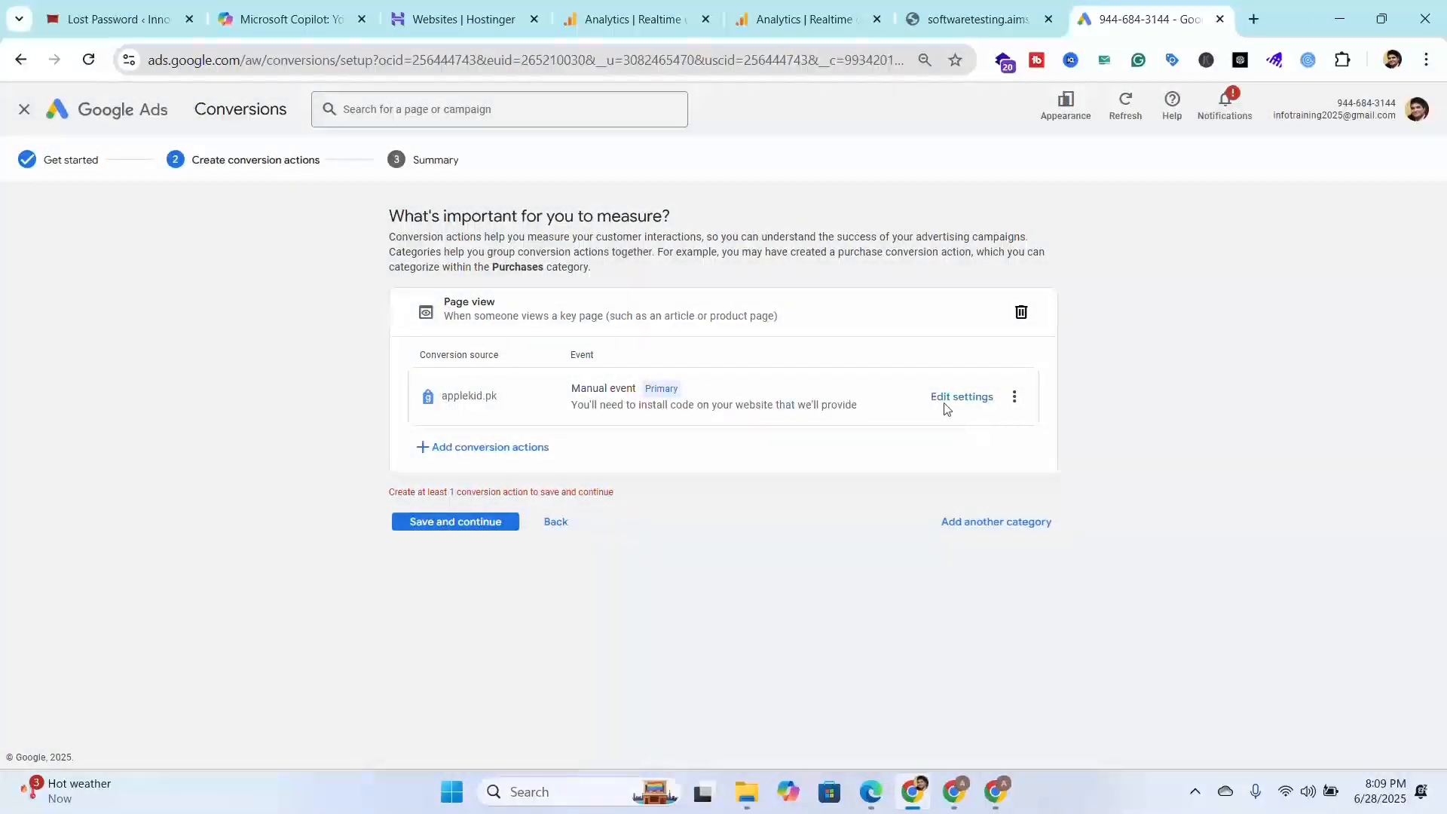
- Review the applekid.pk event's conversion settings again and save the Page view conversion action to continue to the summary
left_click(969, 400)
scroll(972, 407, "down", 5)
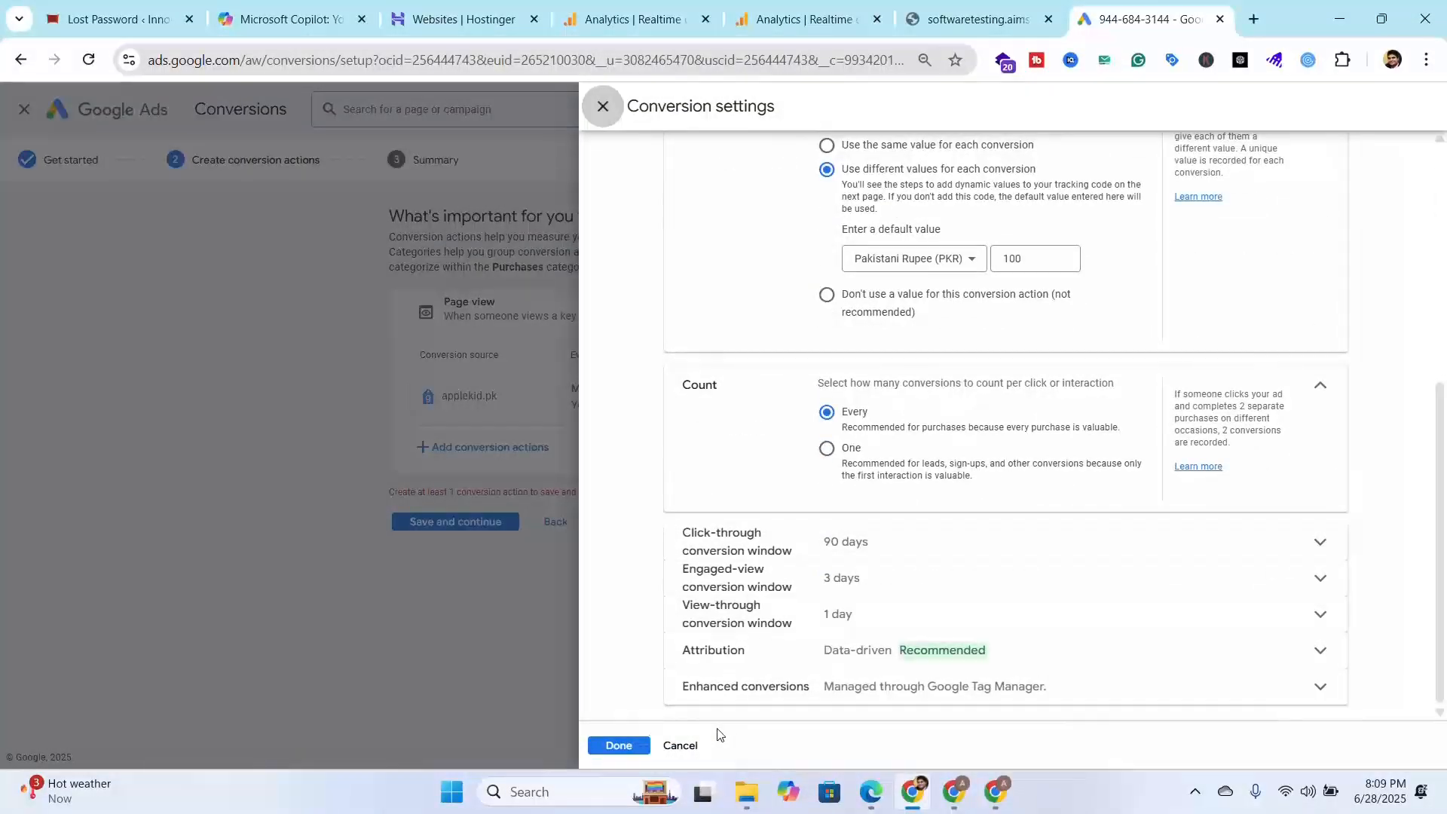
left_click(614, 747)
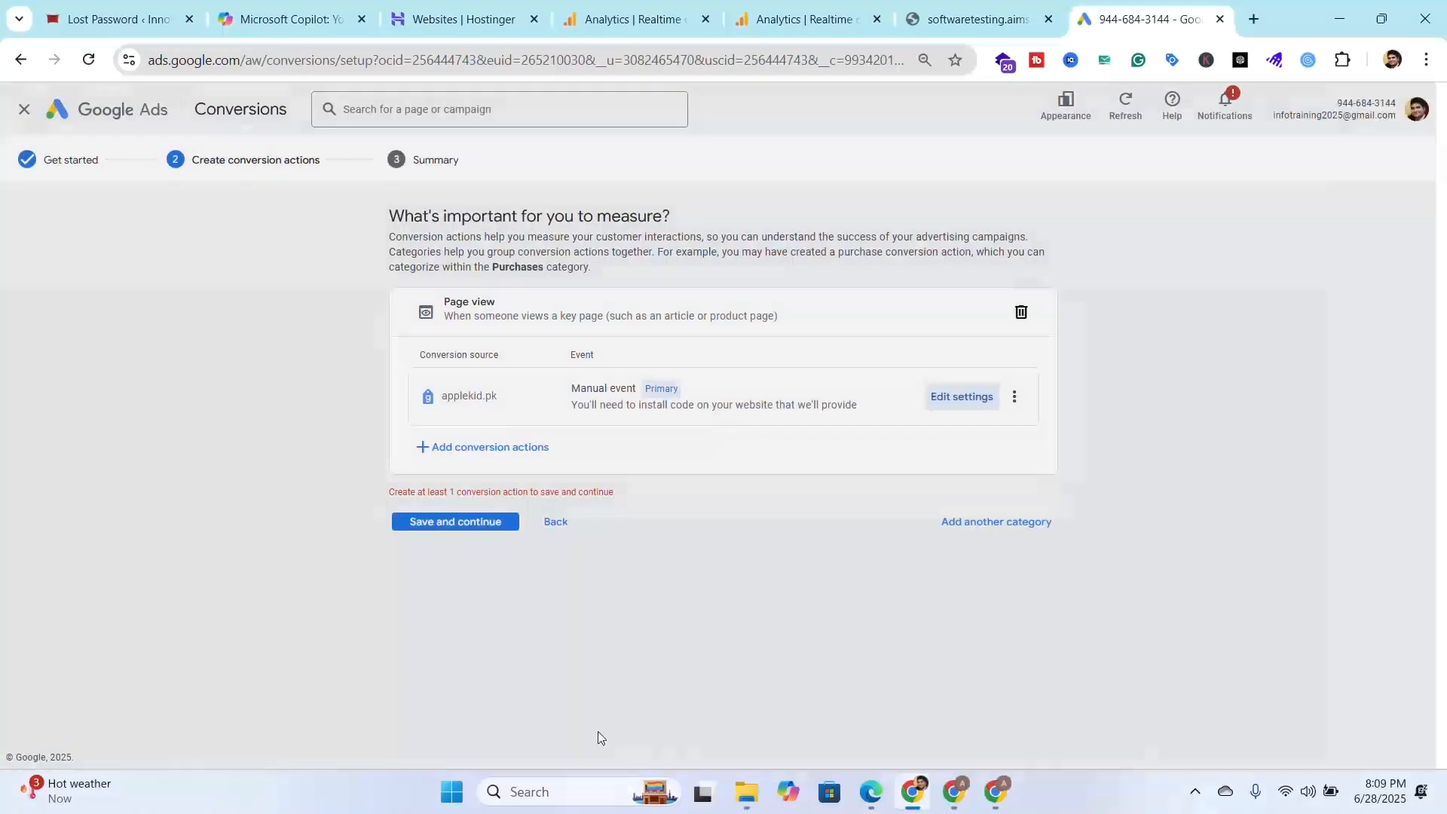
left_click(1015, 397)
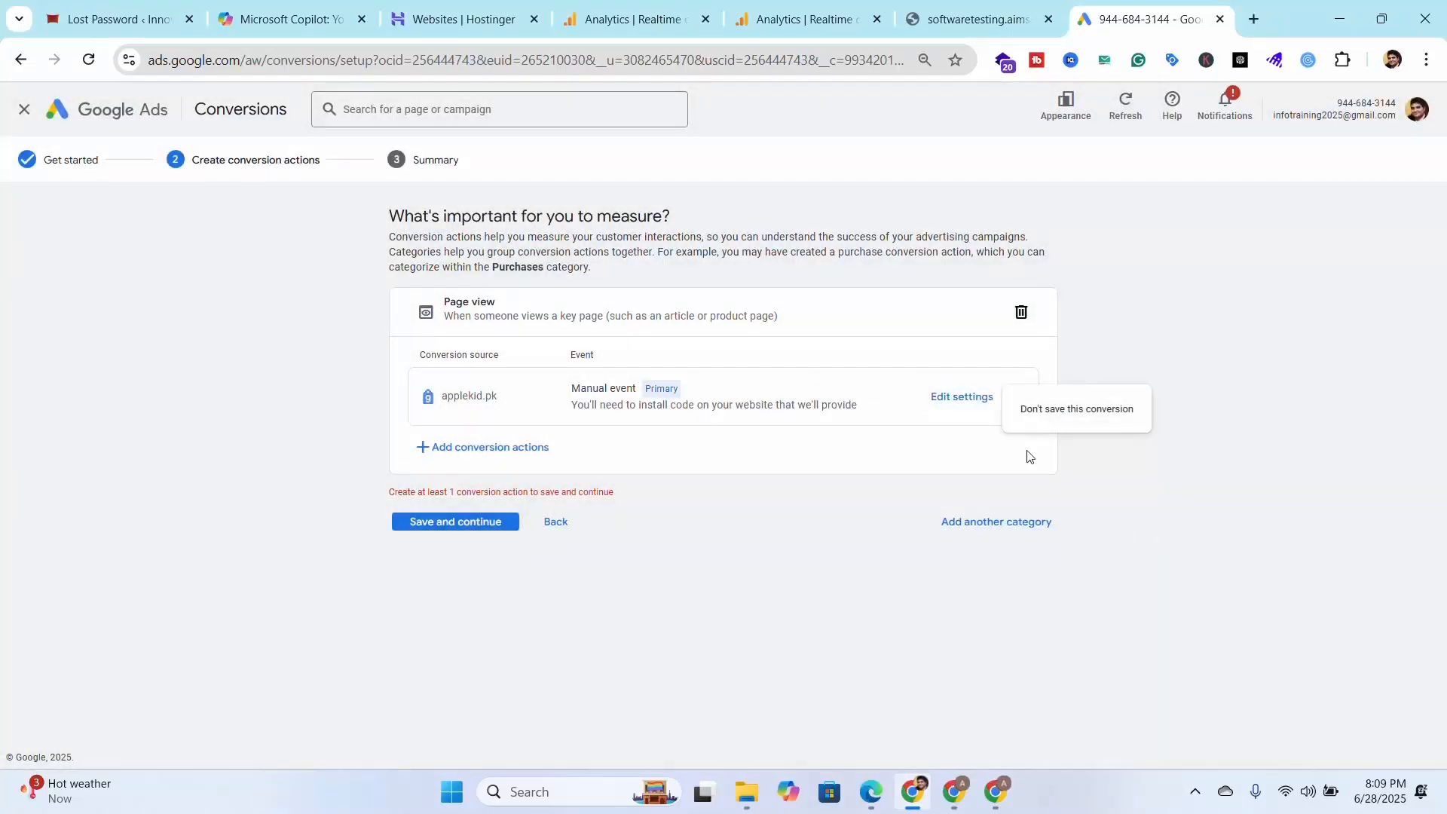
left_click(882, 472)
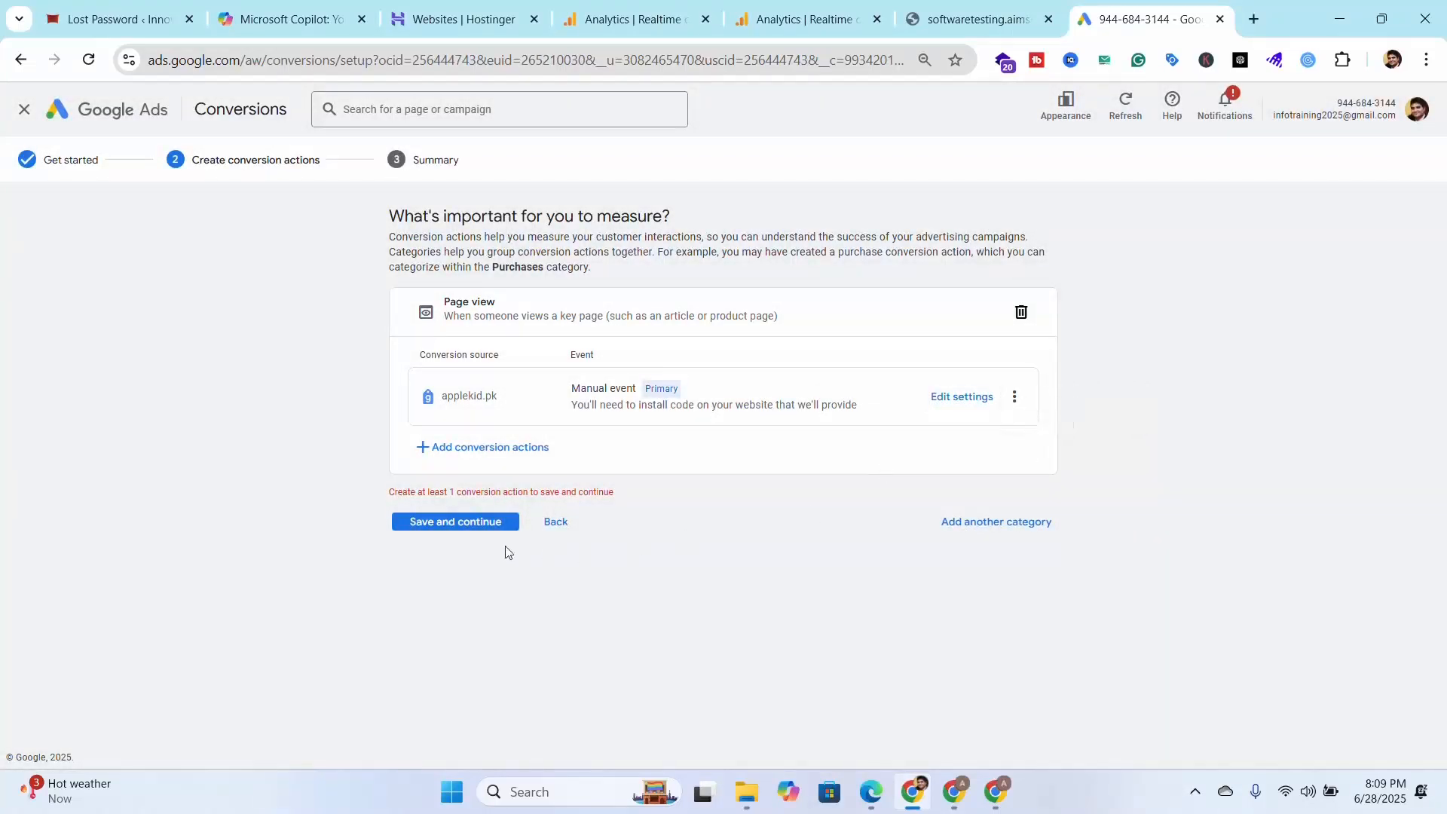
left_click(462, 523)
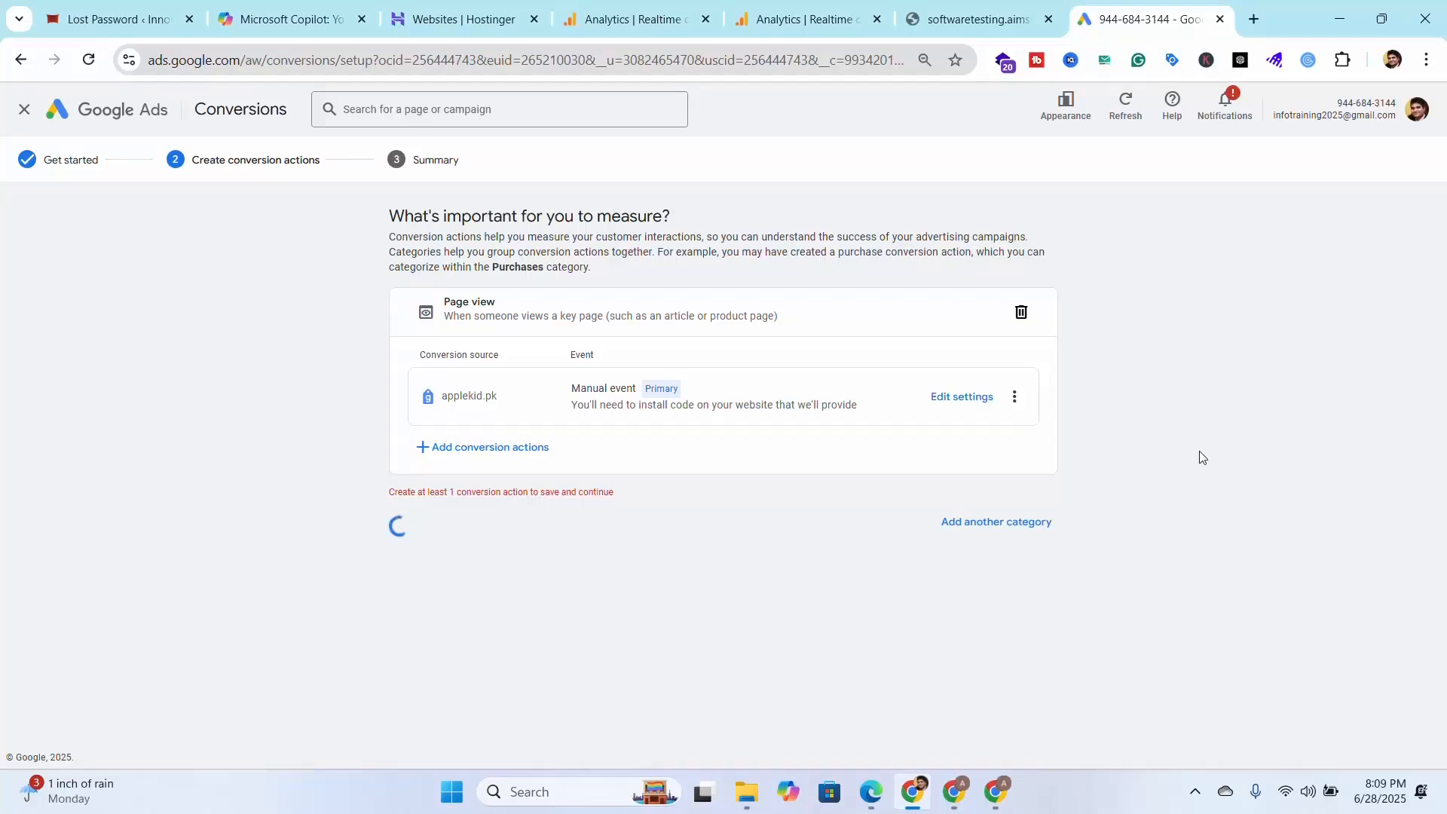
- Examine the Google tag, webmaster e-mail and Google Tag Manager installation options, including the conversion ID and conversion label
scroll(1167, 544, "down", 5)
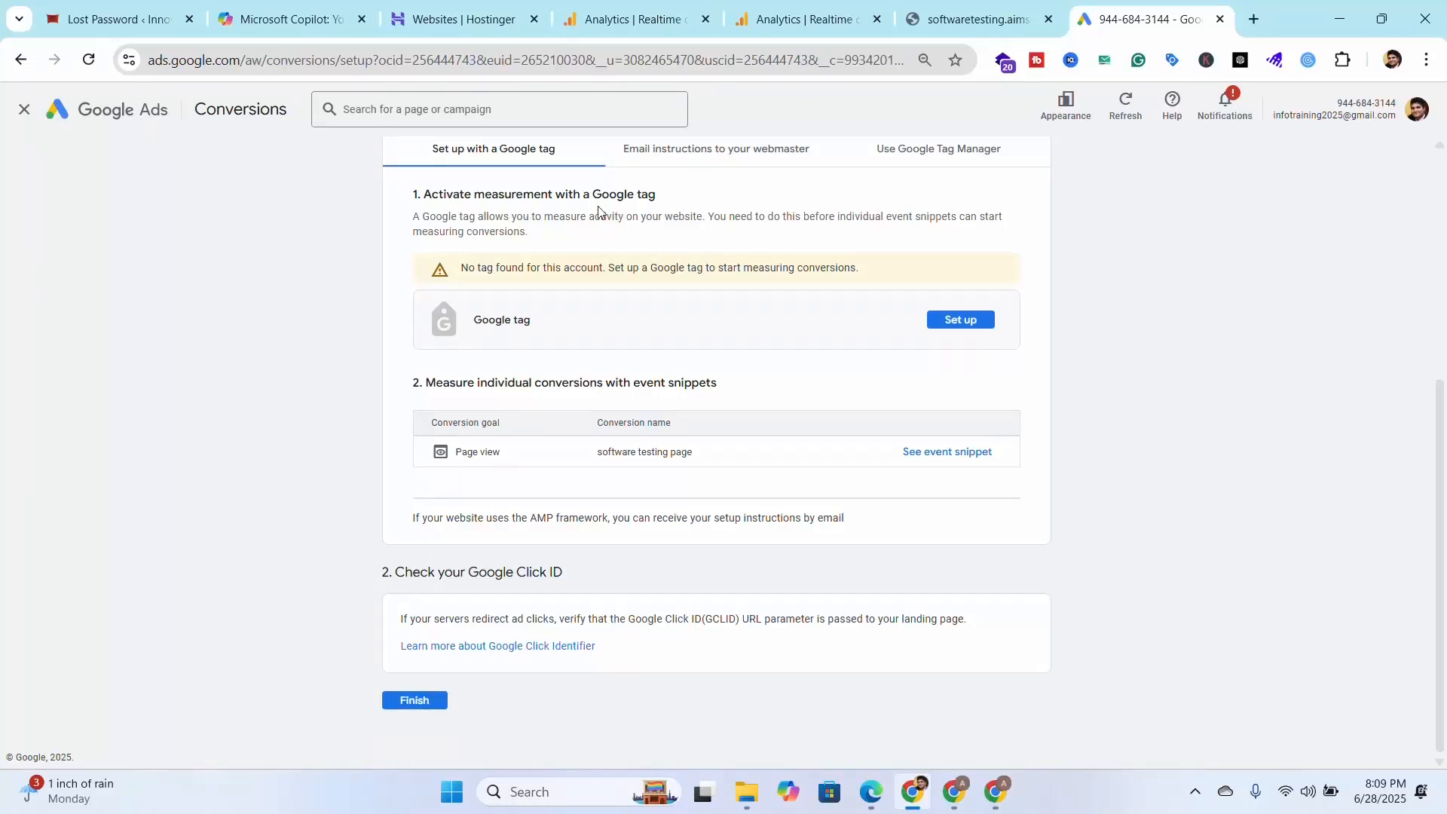
scroll(1104, 320, "up", 2)
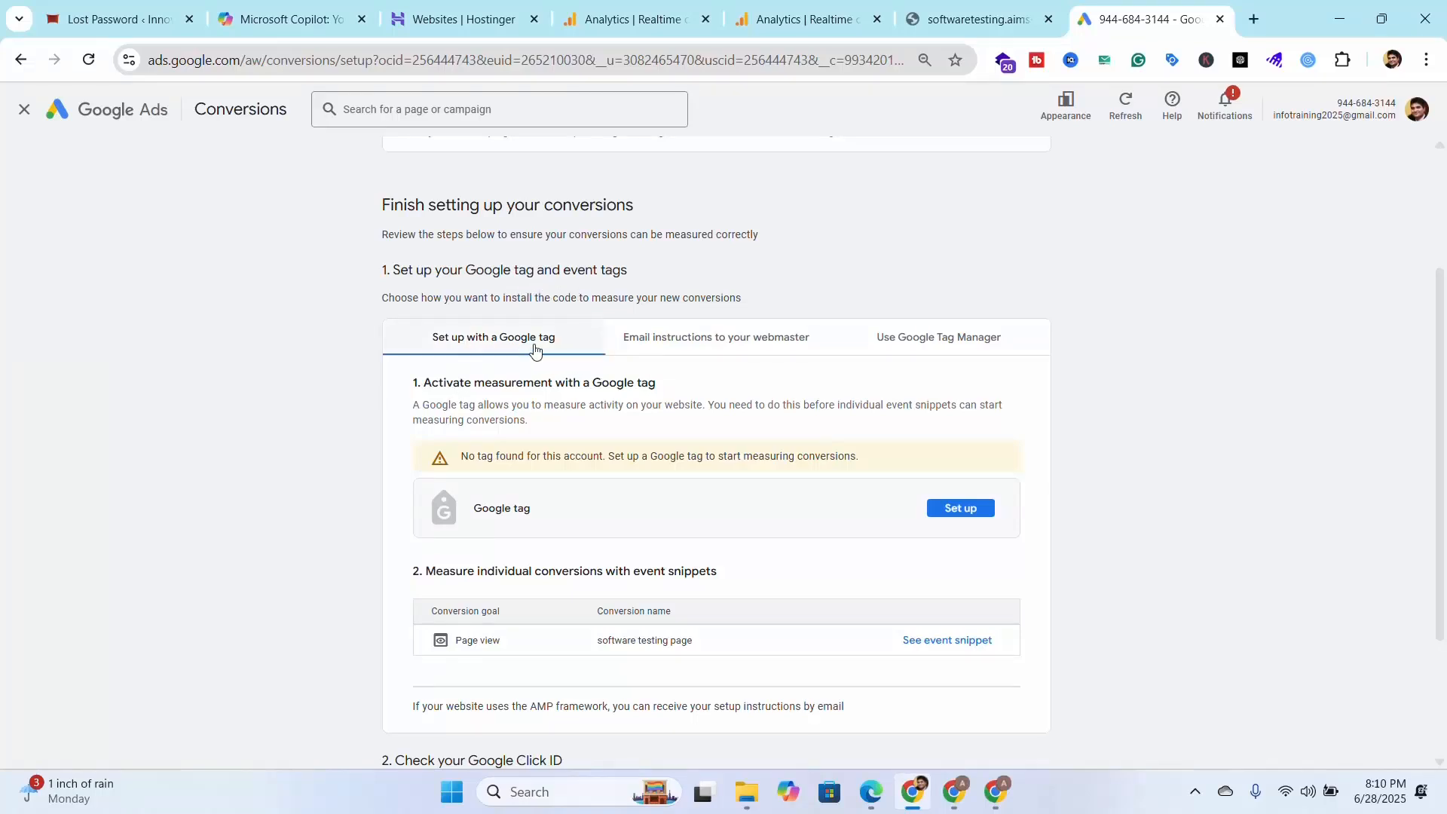
left_click(675, 347)
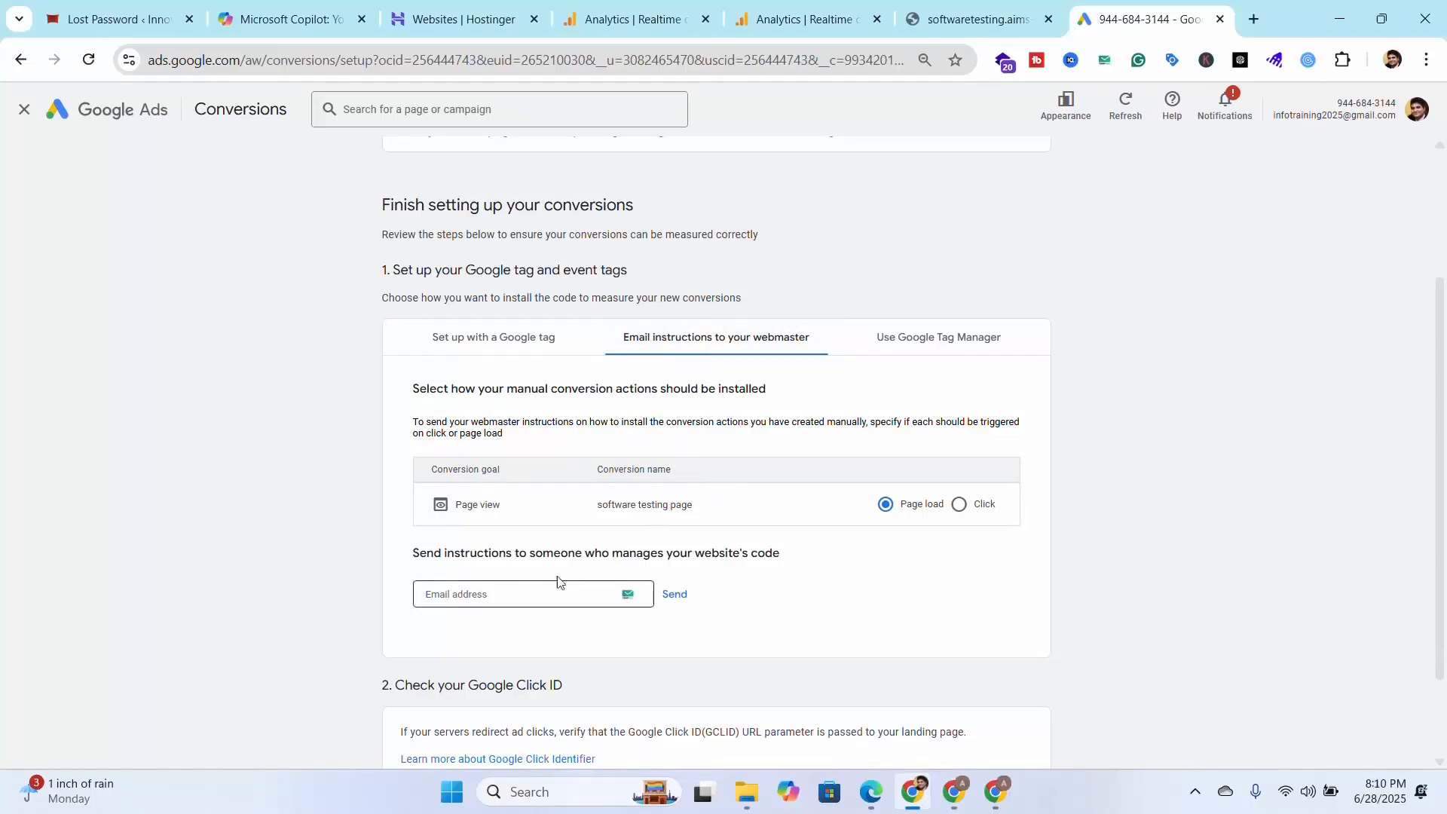
left_click(514, 594)
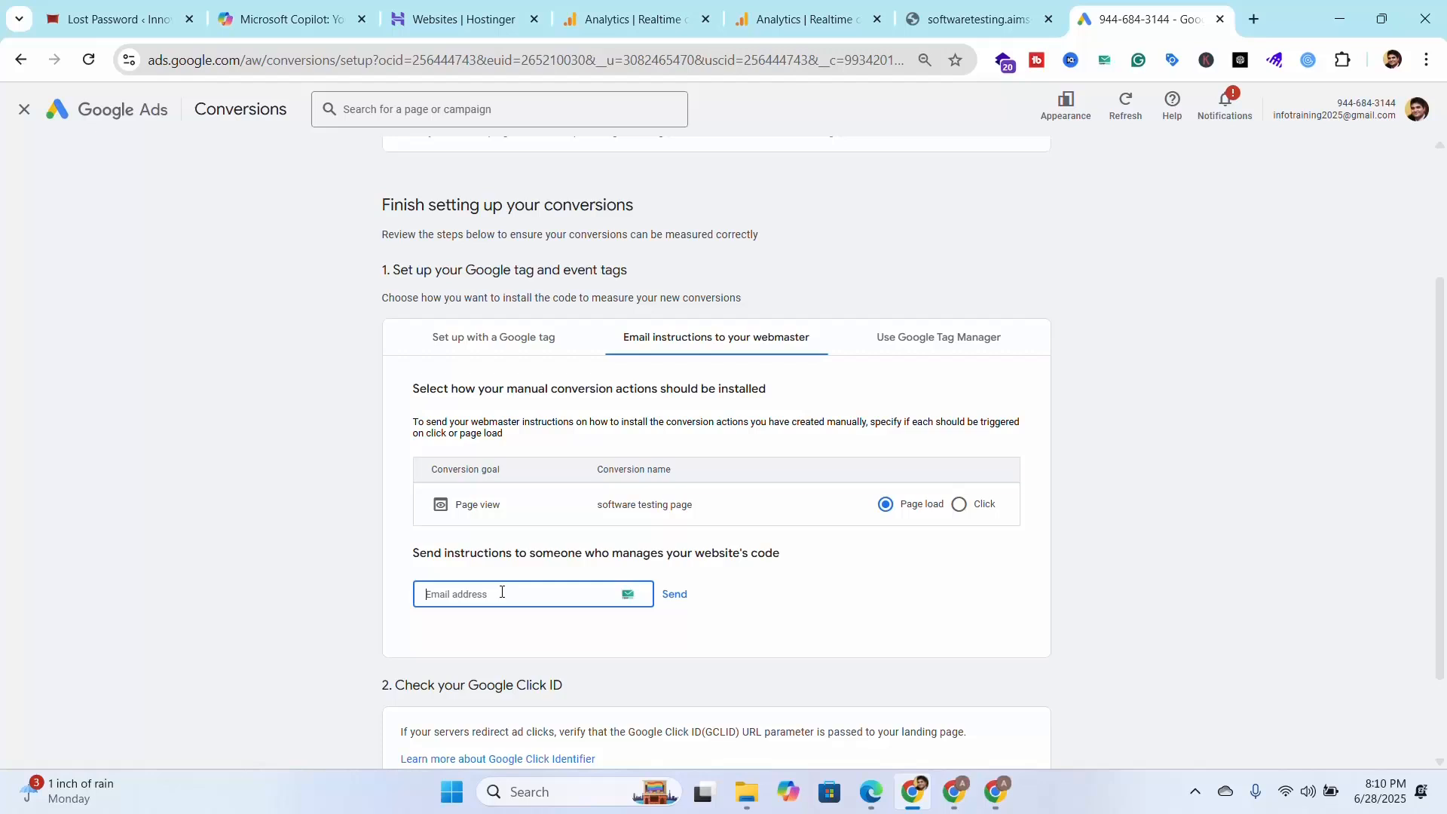
left_click(932, 340)
scroll(1129, 404, "down", 1)
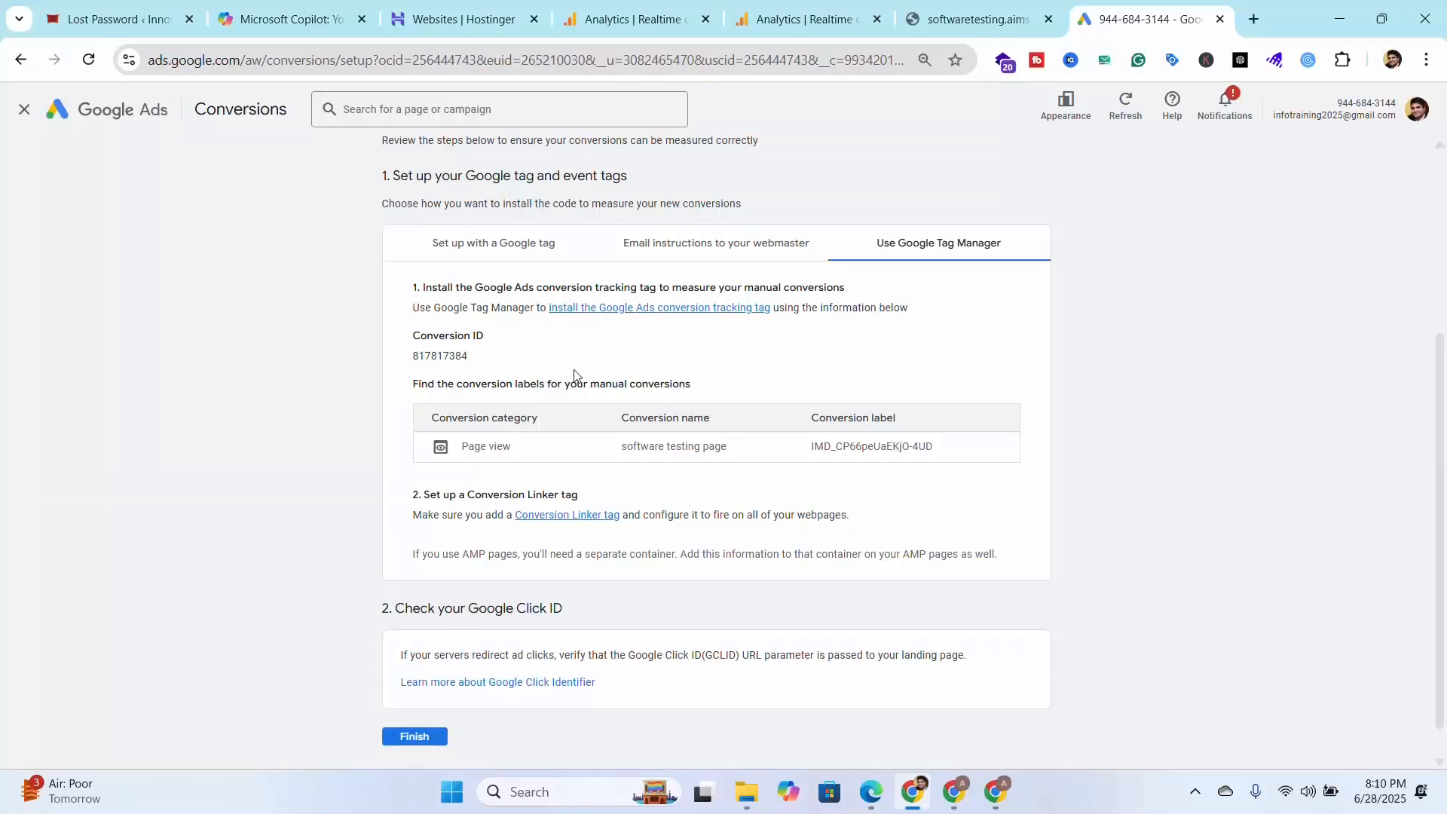
mouse_move(411, 347)
left_mouse_down()
mouse_move(501, 336)
mouse_move(413, 335)
mouse_move(427, 360)
mouse_move(414, 362)
left_mouse_up()
left_click_drag(812, 447, 954, 462)
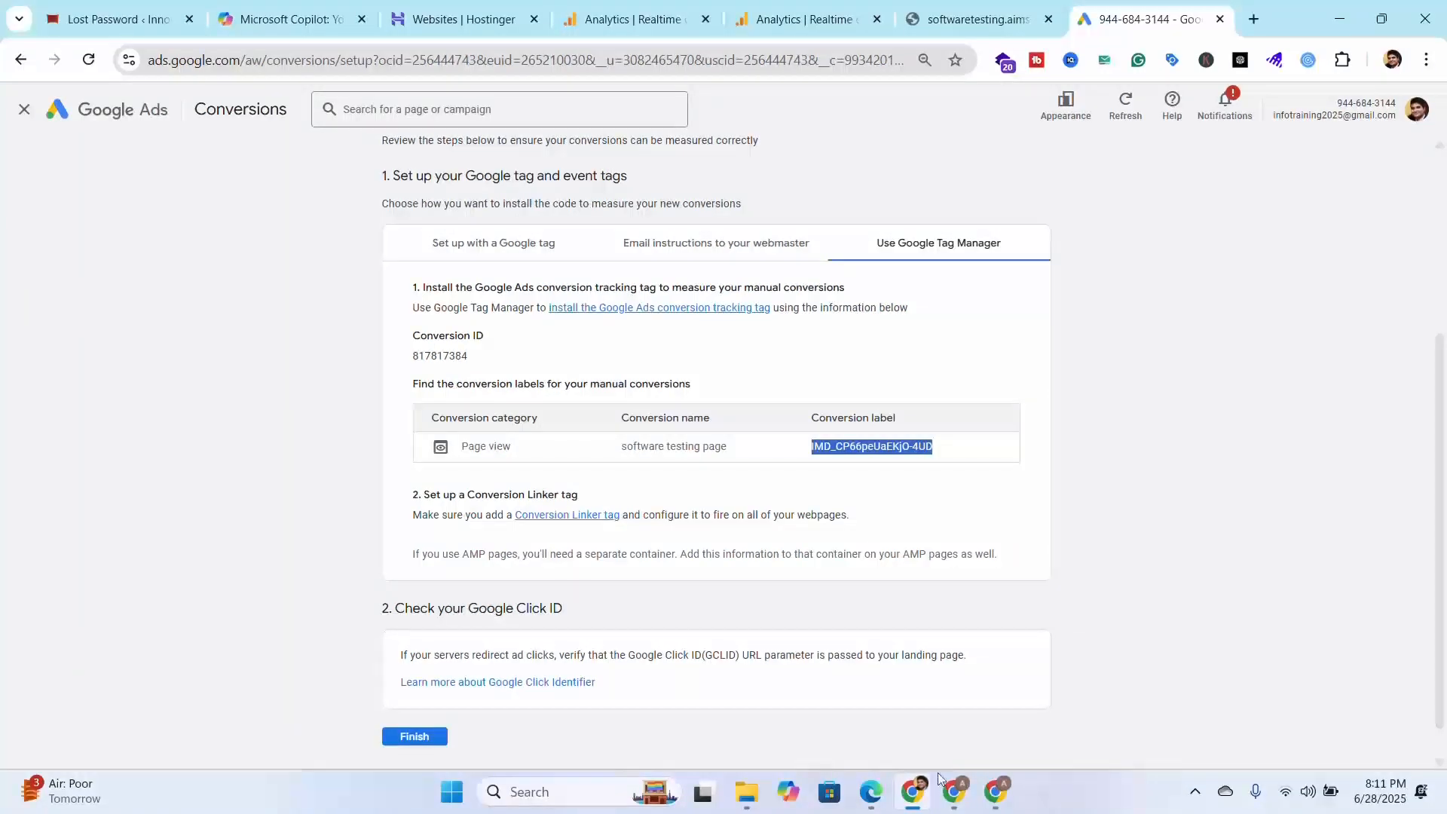
- Switch to Google Tag Manager in the other Chrome window and start a new tag in the softwaretesting.aims-ai.com container
left_click(954, 791)
left_click(998, 794)
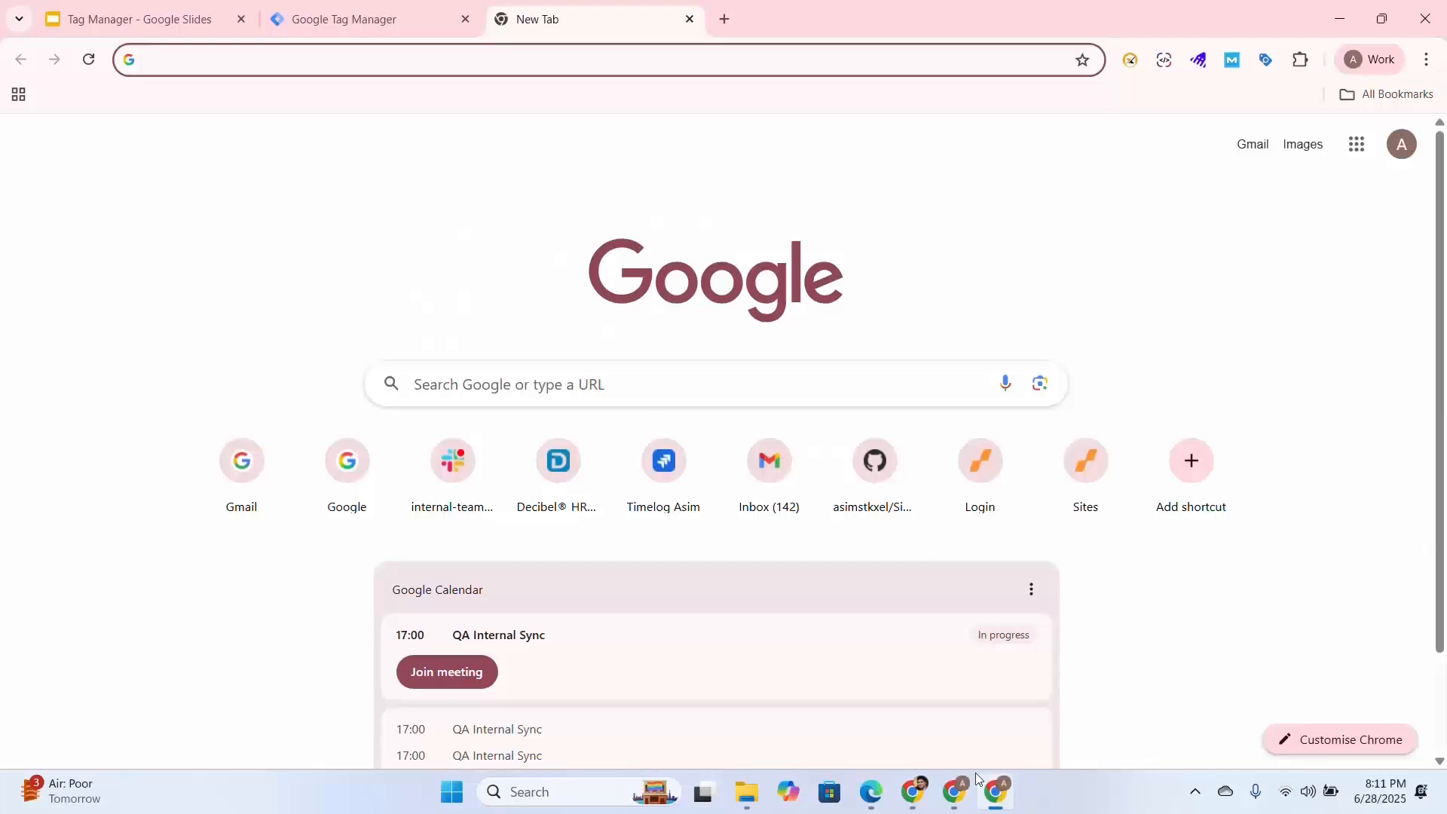
left_click(405, 29)
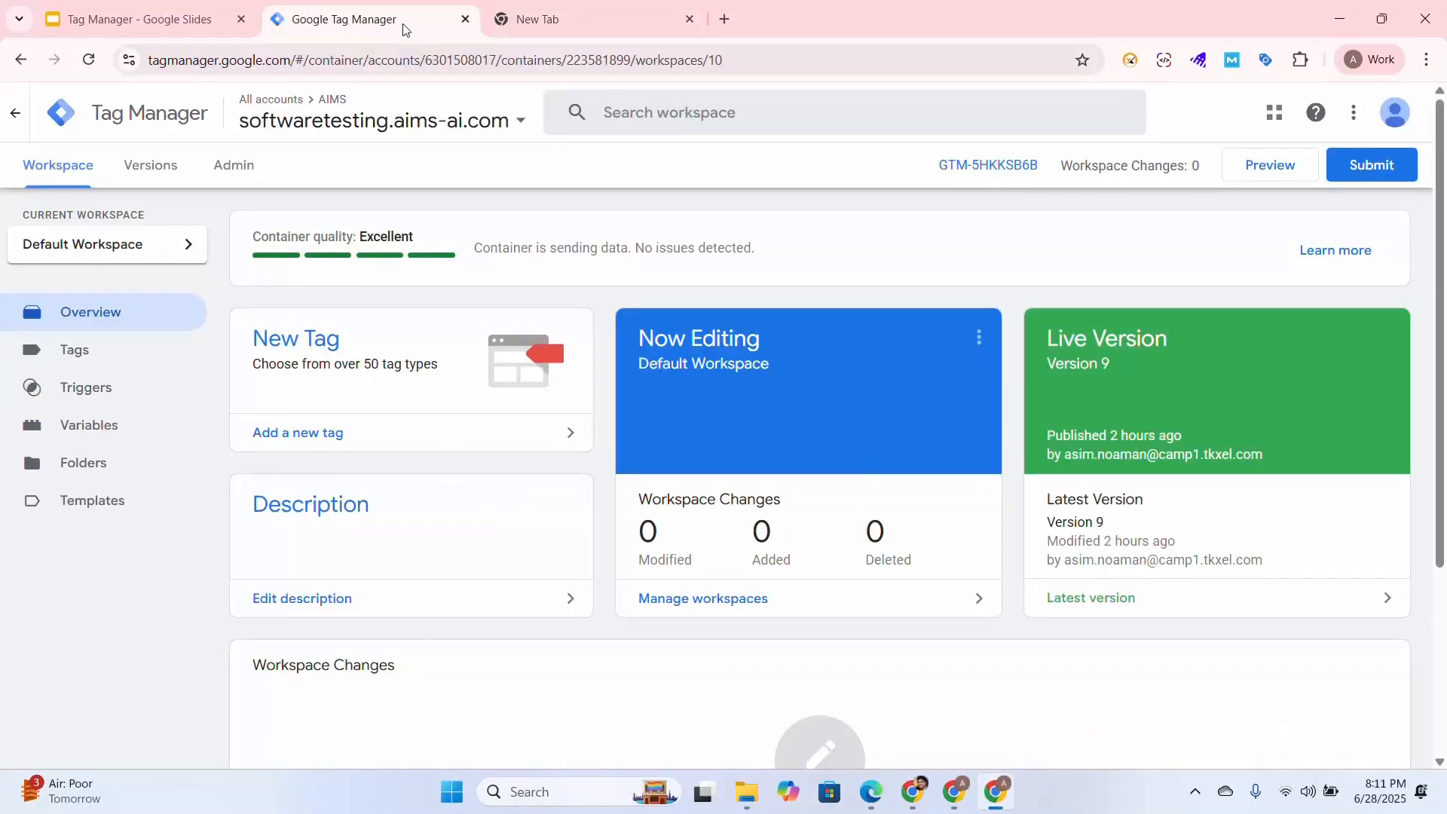
left_click(83, 361)
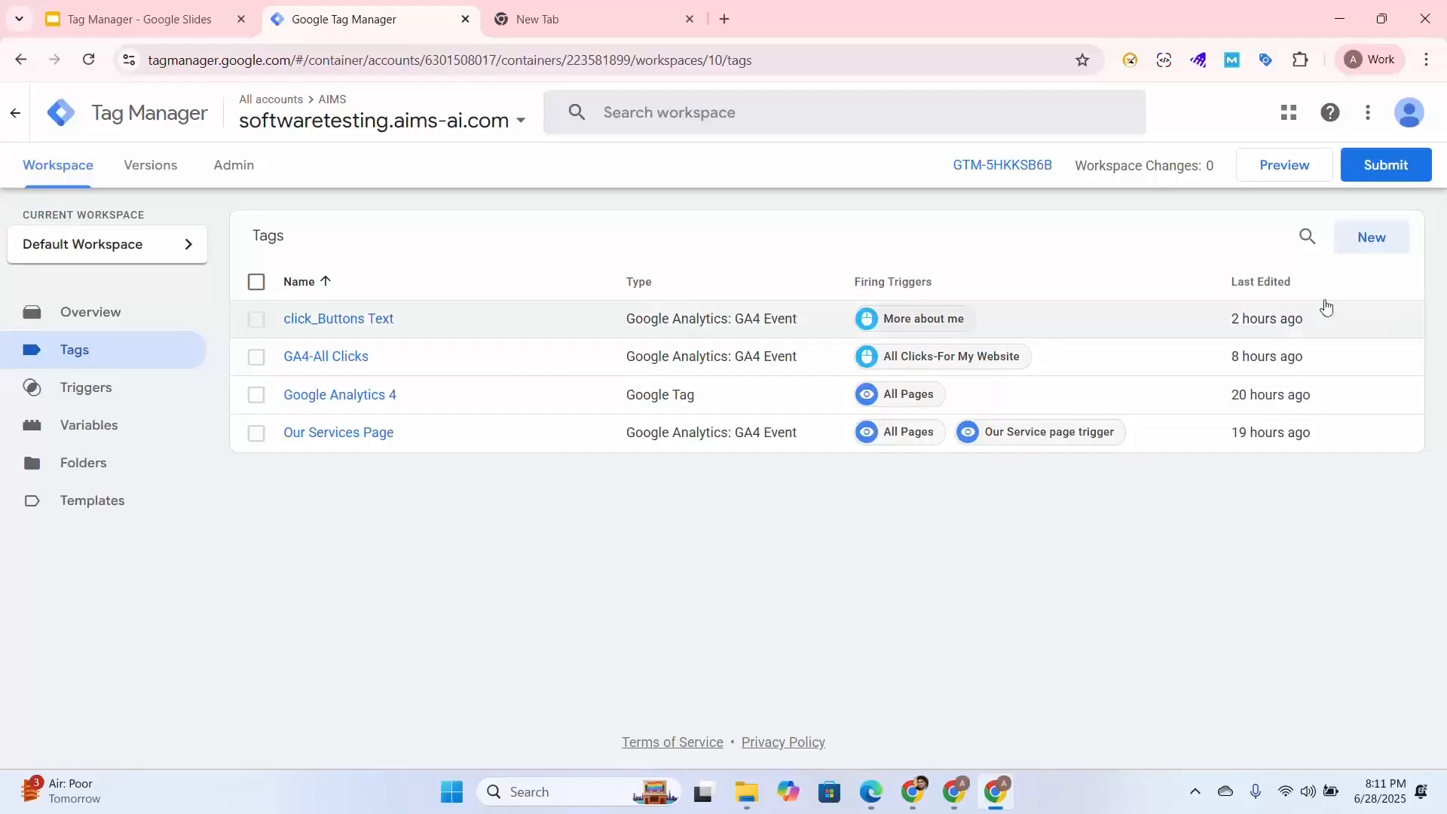
left_click(1359, 240)
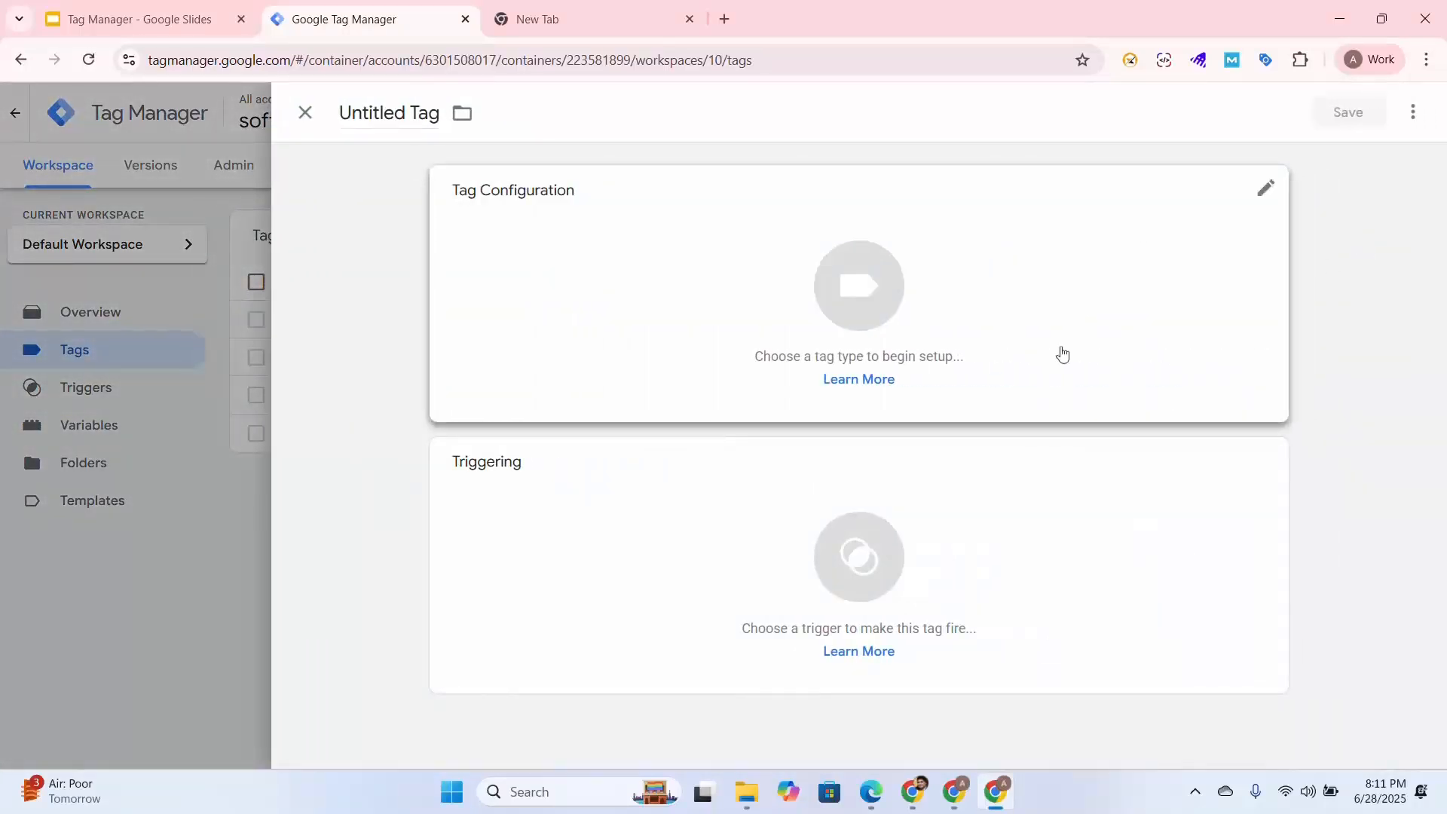
- Search the tag types for "goog" and choose Google Ads Conversion Tracking for the new tag
left_click(858, 294)
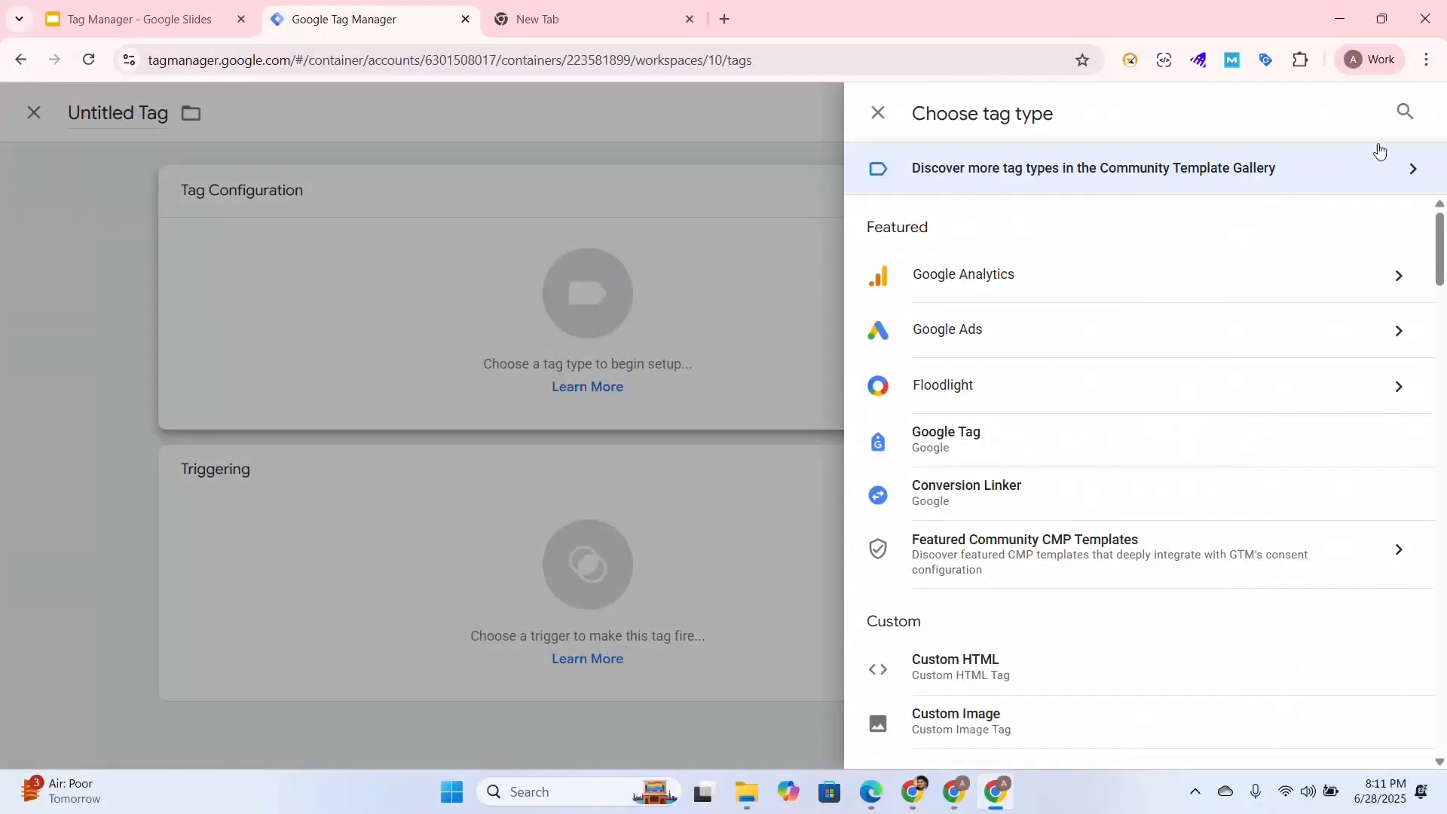
left_click(1404, 113)
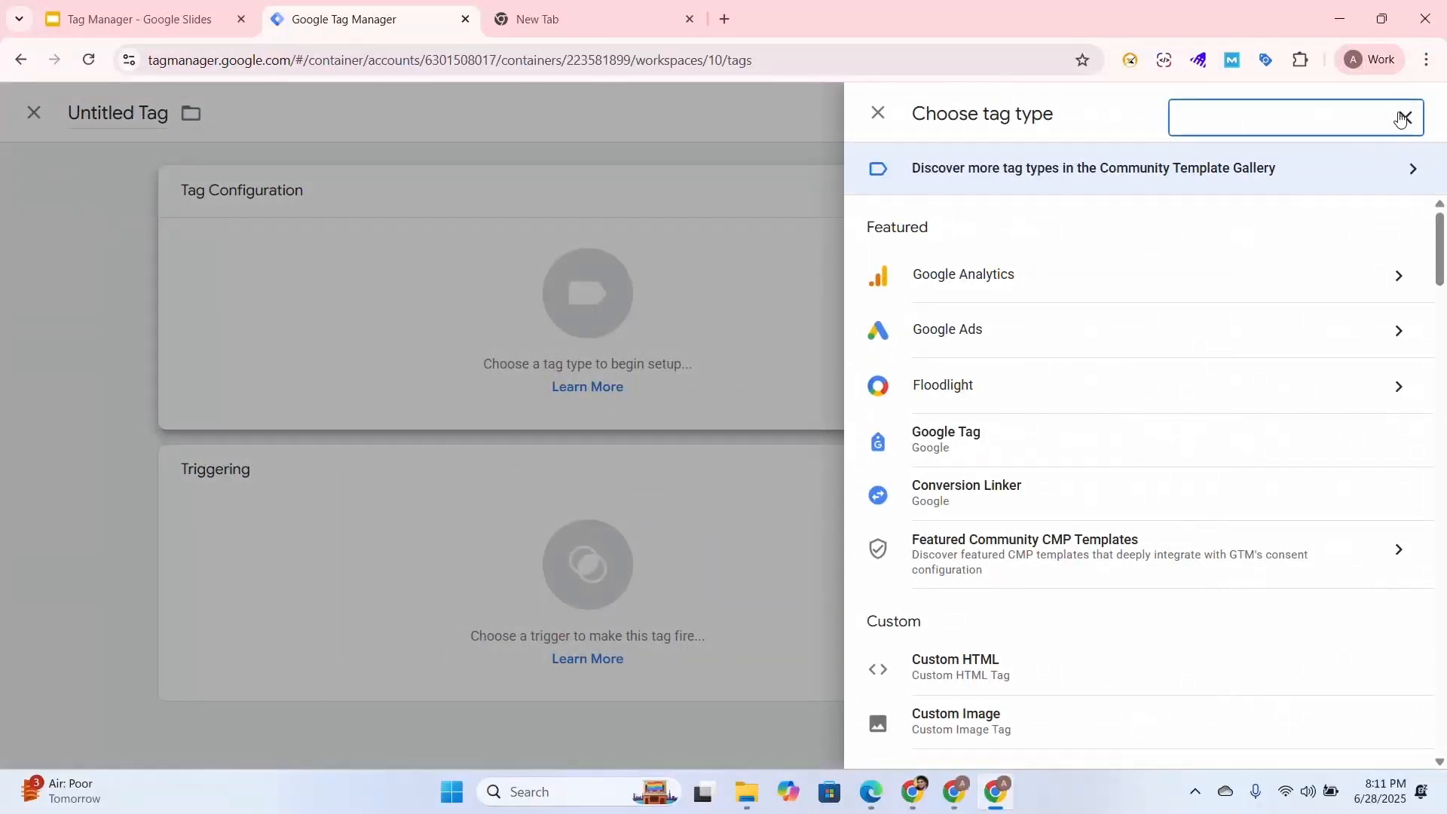
type("goog")
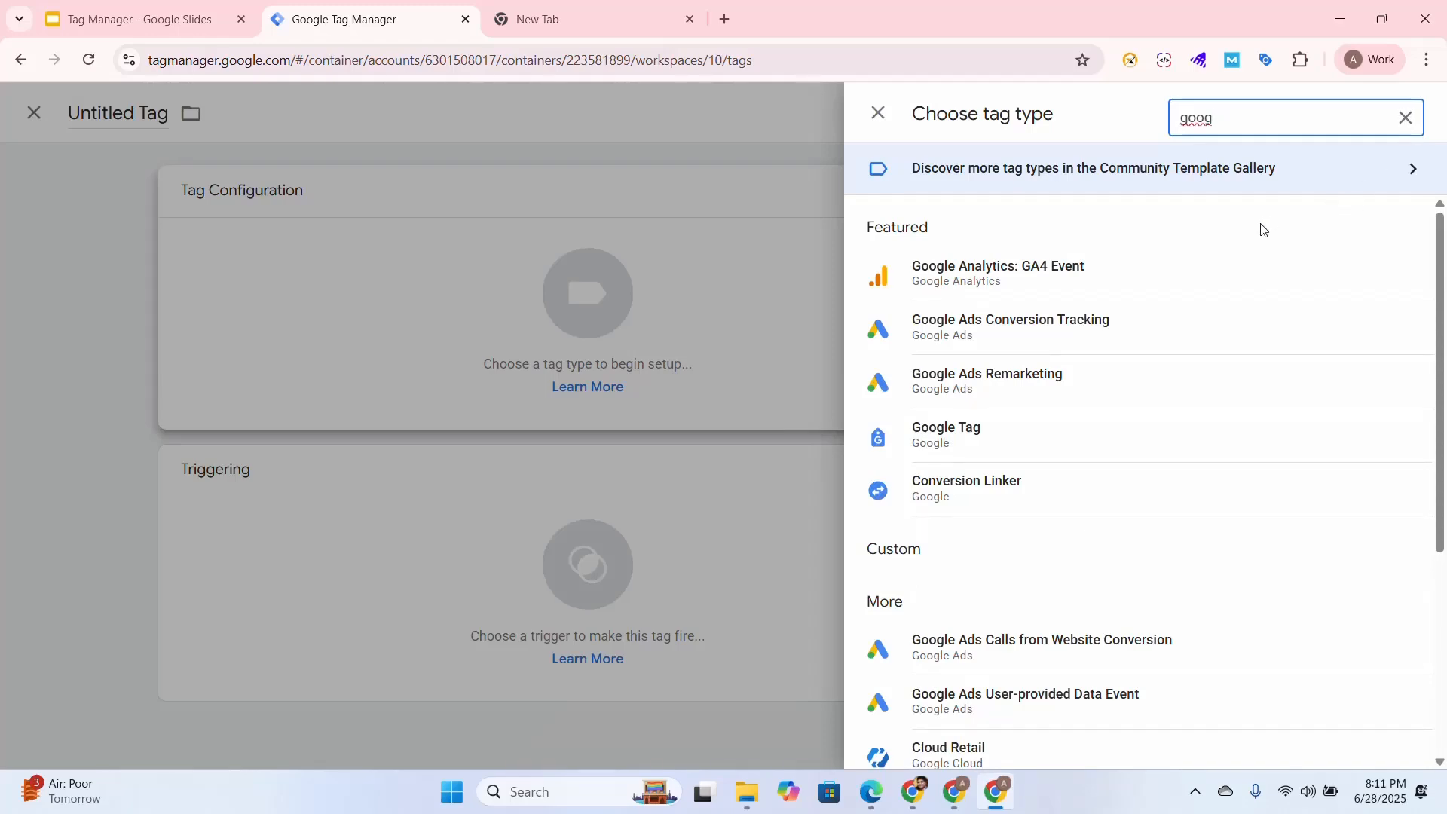
left_click(1149, 336)
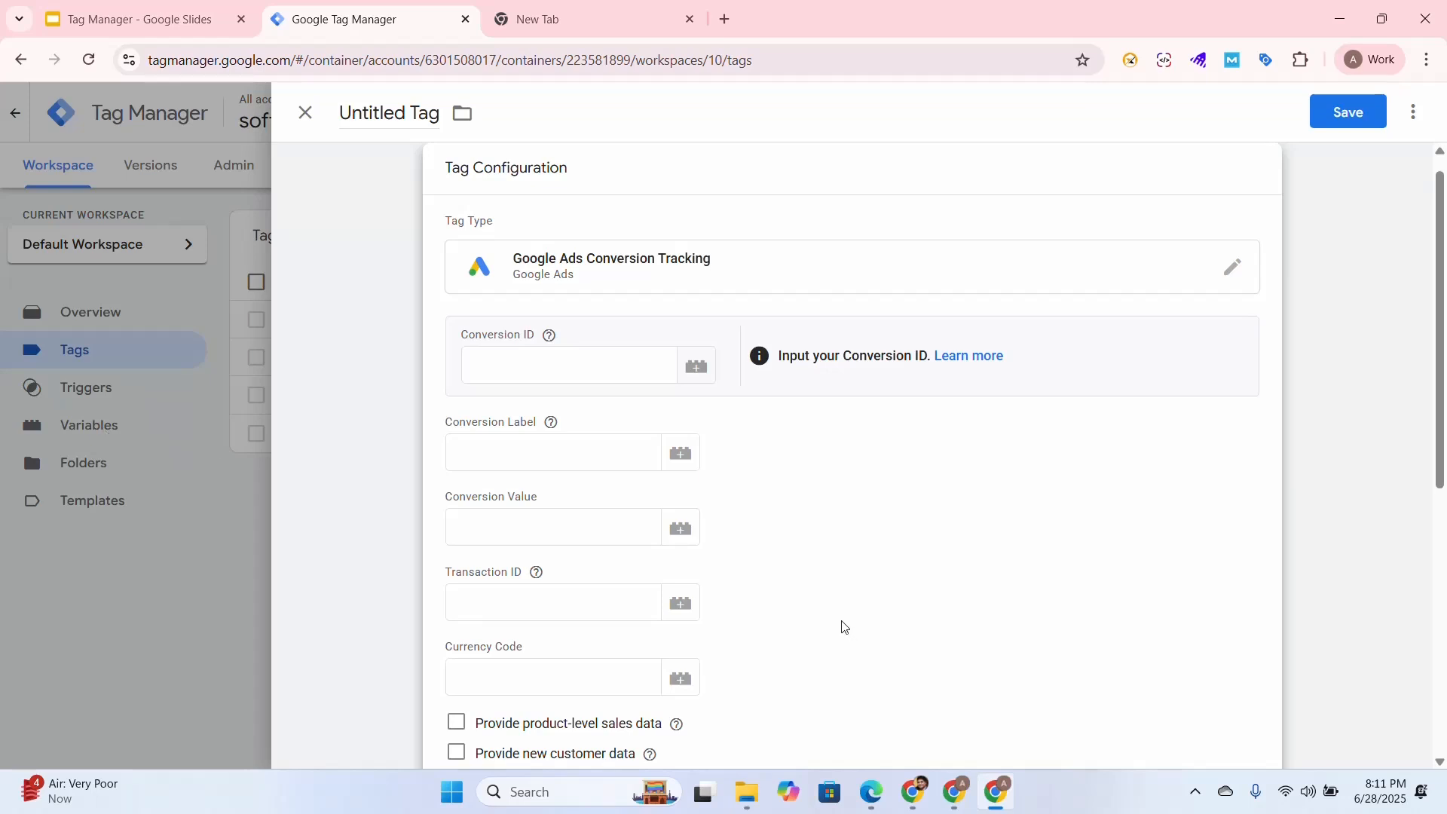
- Switch back to Google Ads in Chrome and copy the conversion ID from the Google Tag Manager instructions
left_click(922, 804)
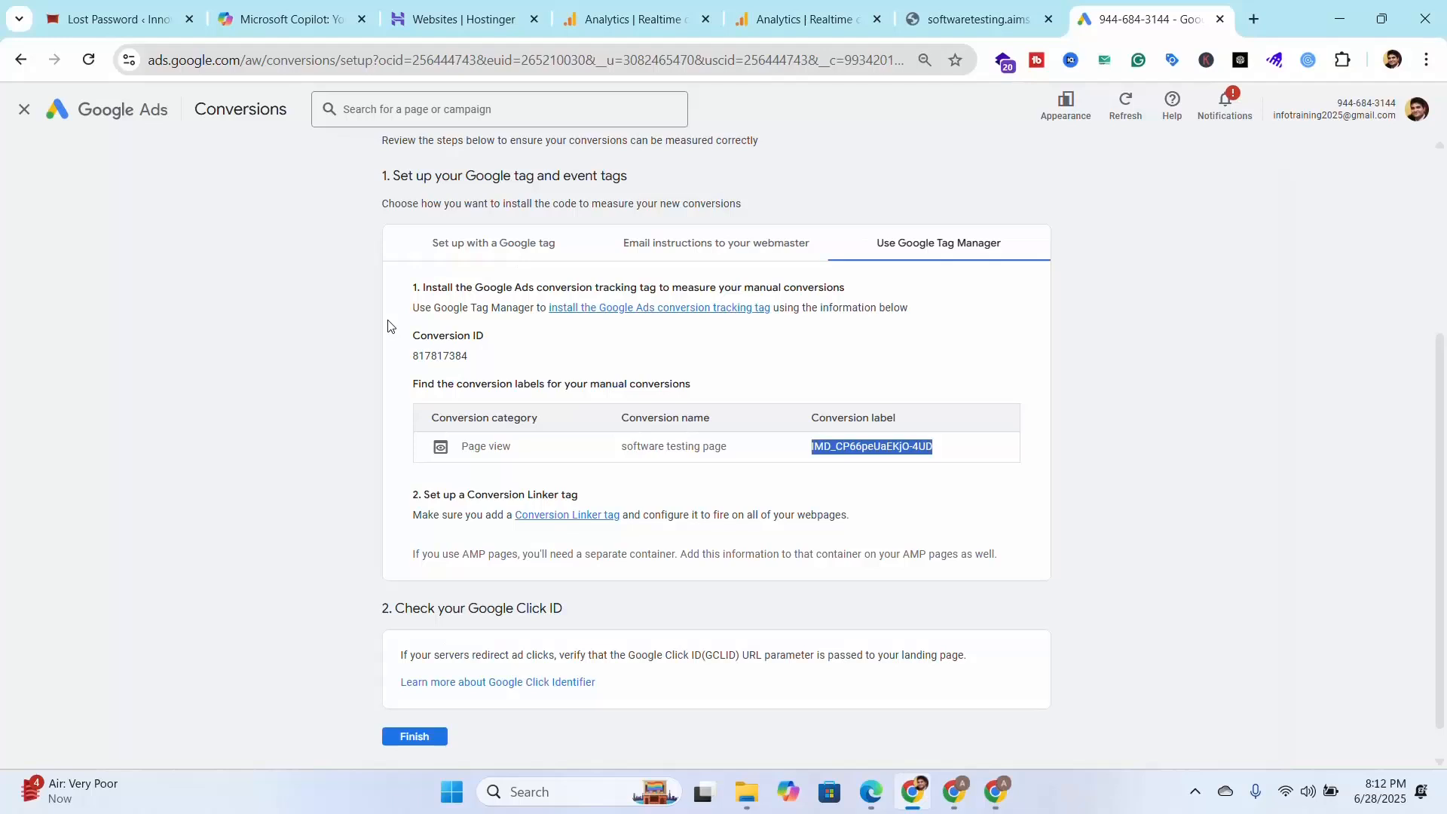
left_click_drag(501, 360, 416, 360)
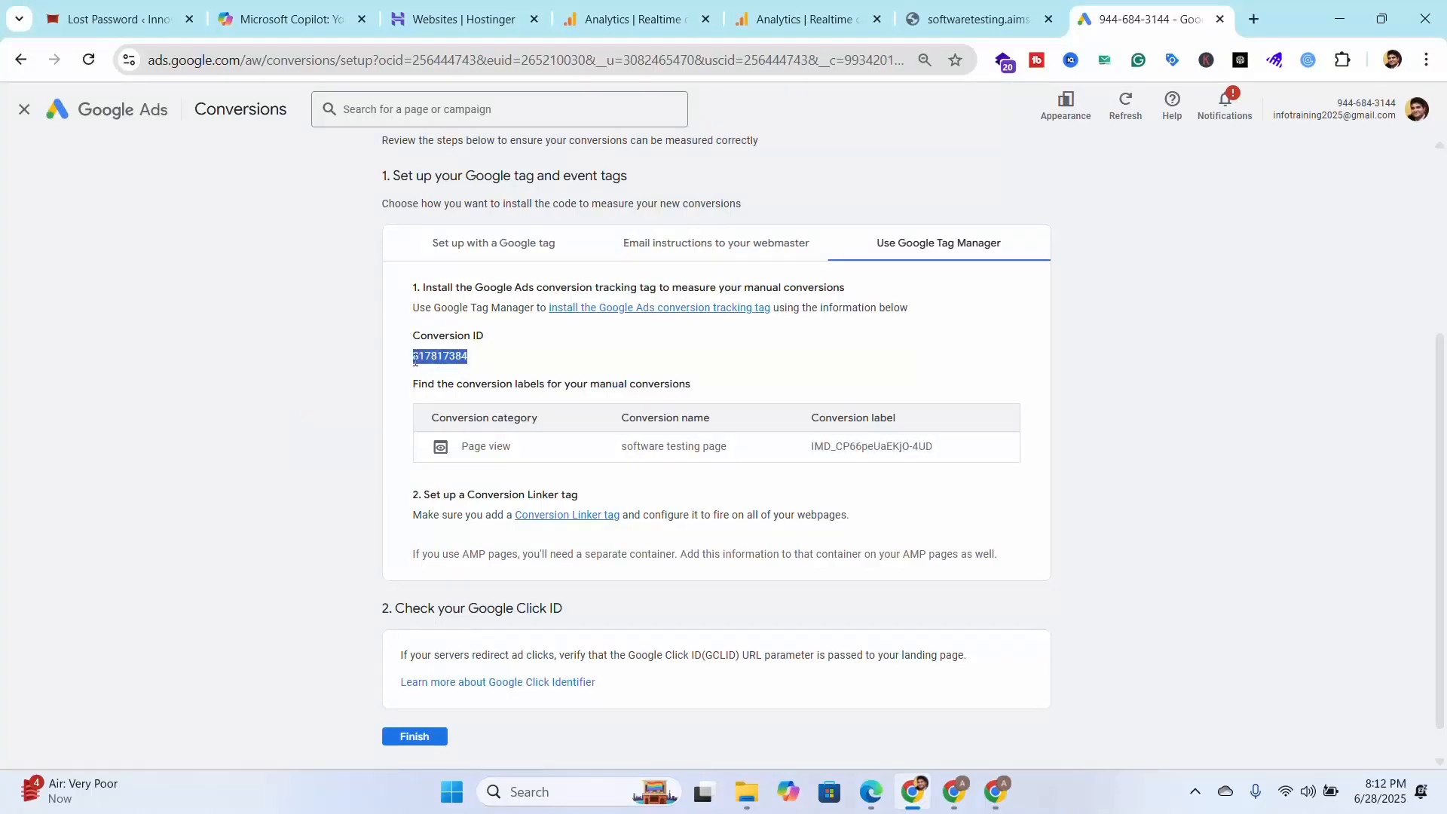
right_click(422, 361)
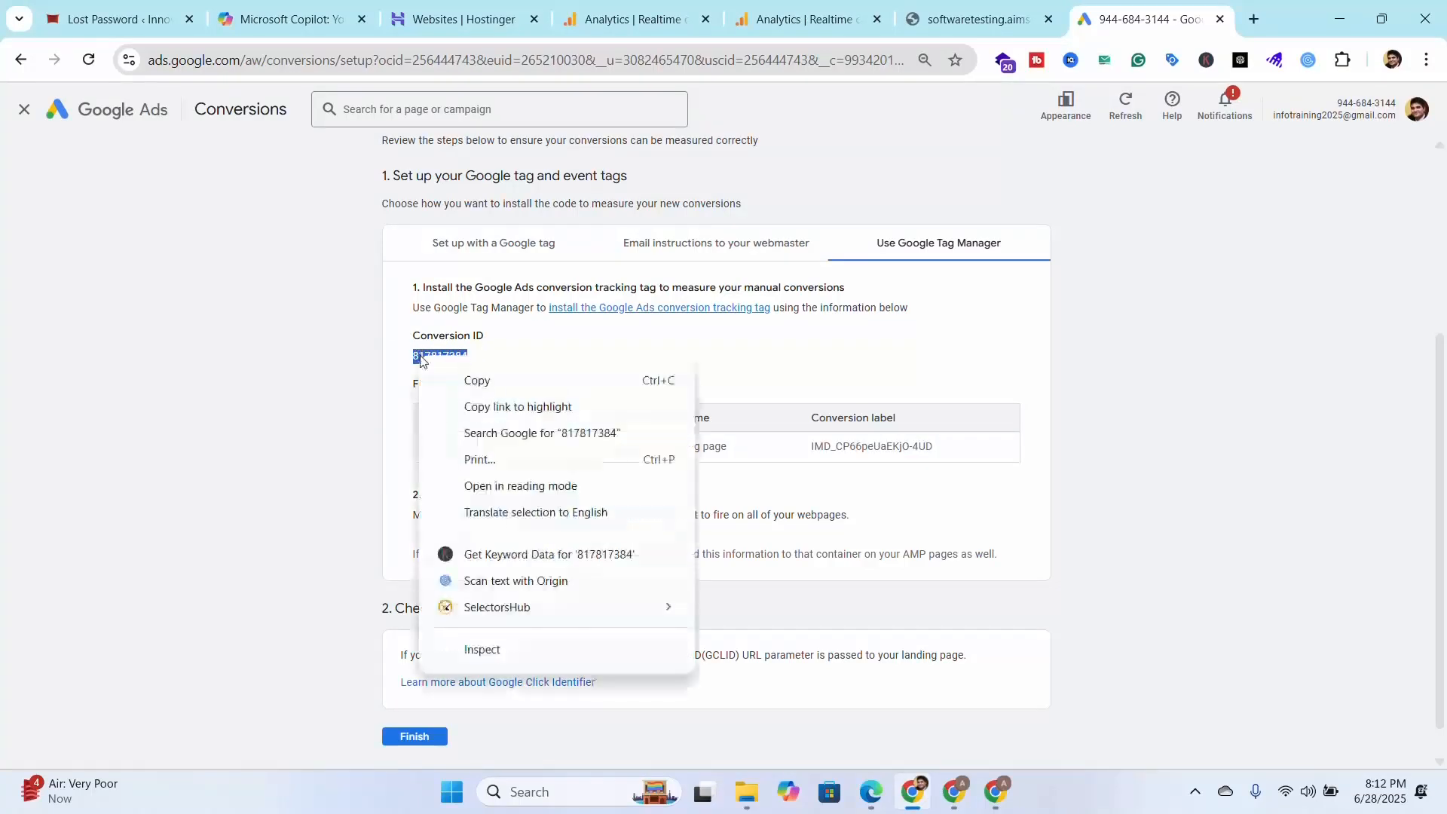
left_click(476, 380)
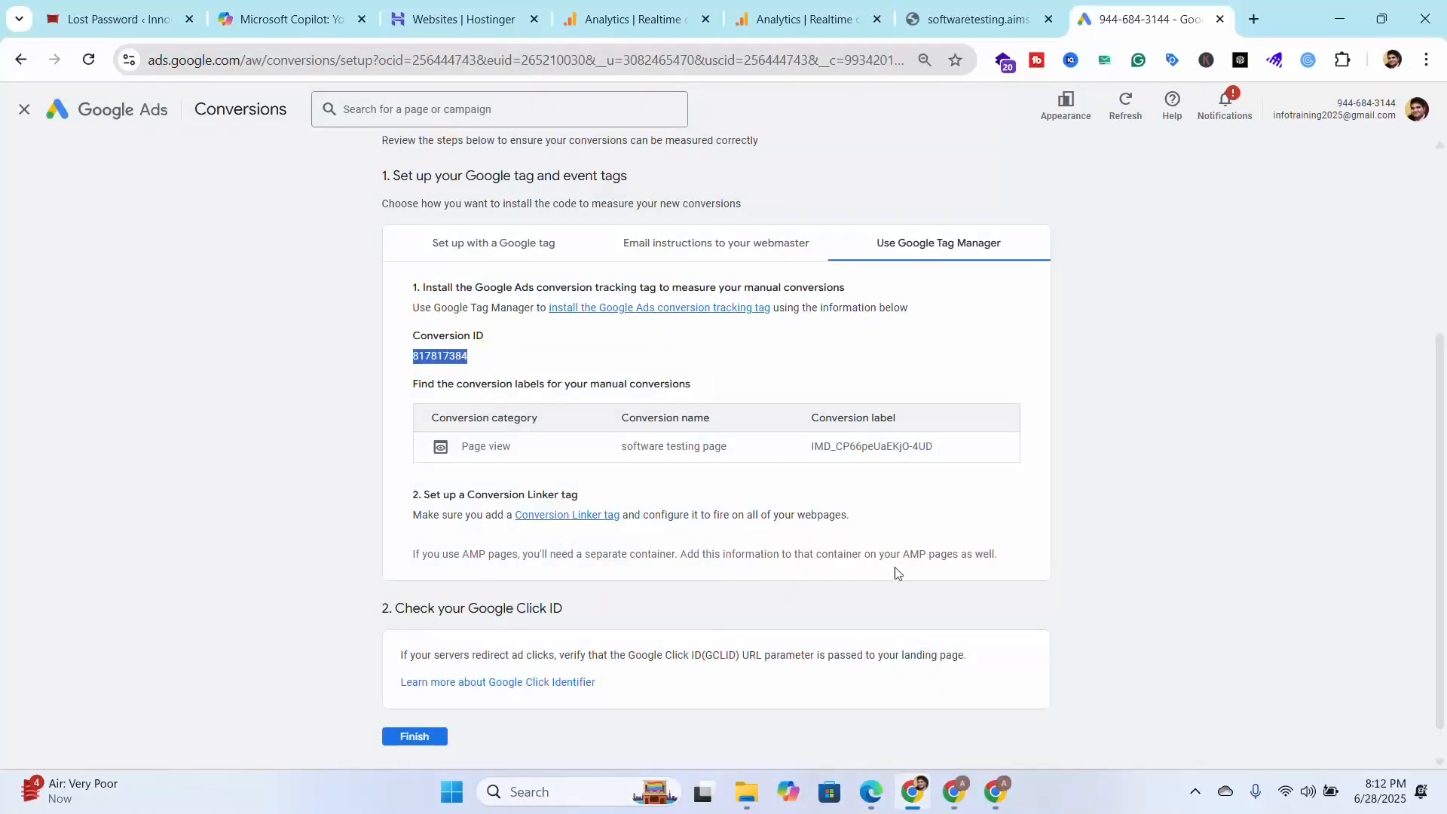
- Switch to Google Tag Manager in the other Chrome window and paste the copied conversion ID into the Google Ads Conversion Tracking tag
left_click(996, 792)
left_click(490, 365)
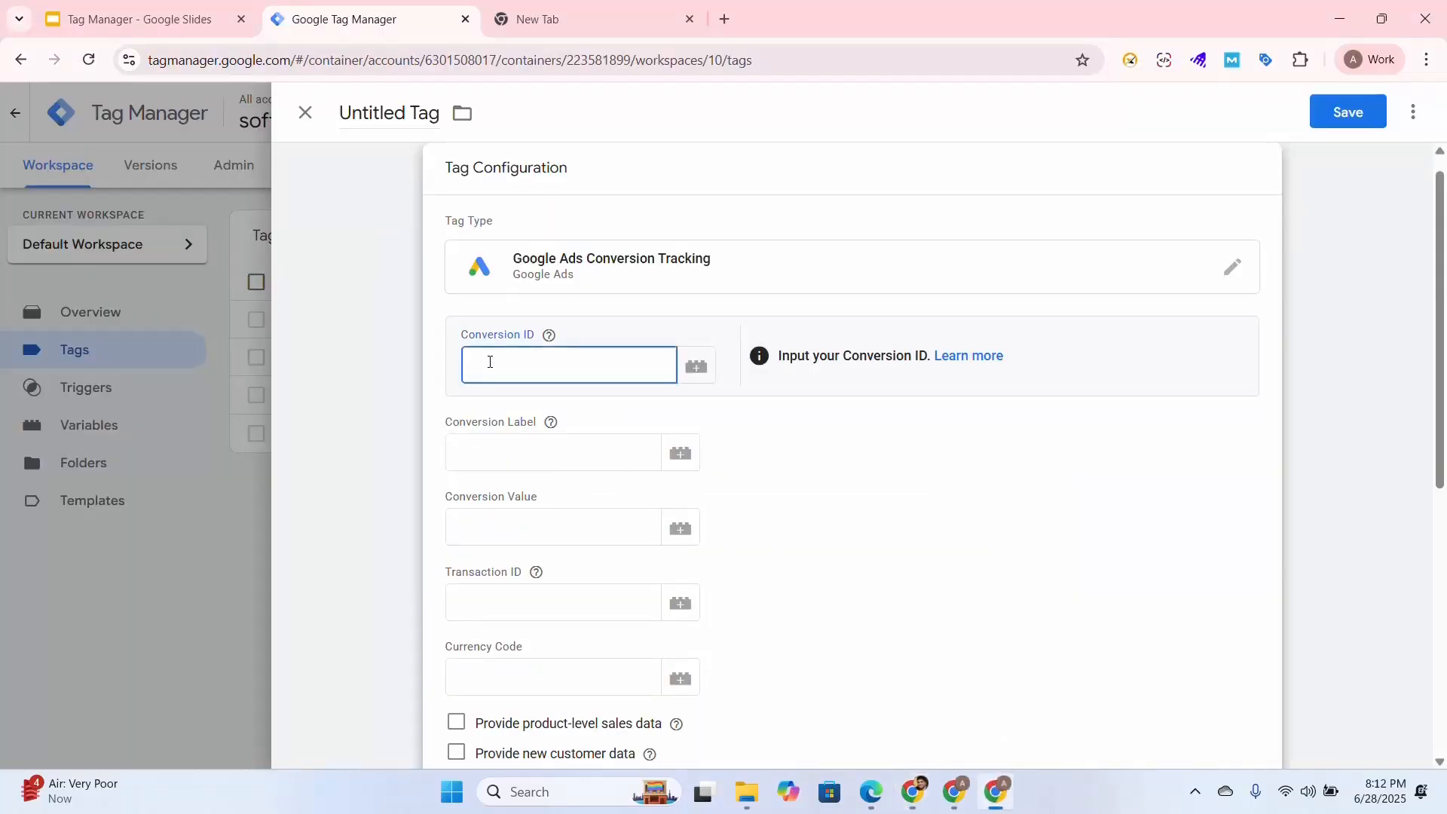
right_click(490, 362)
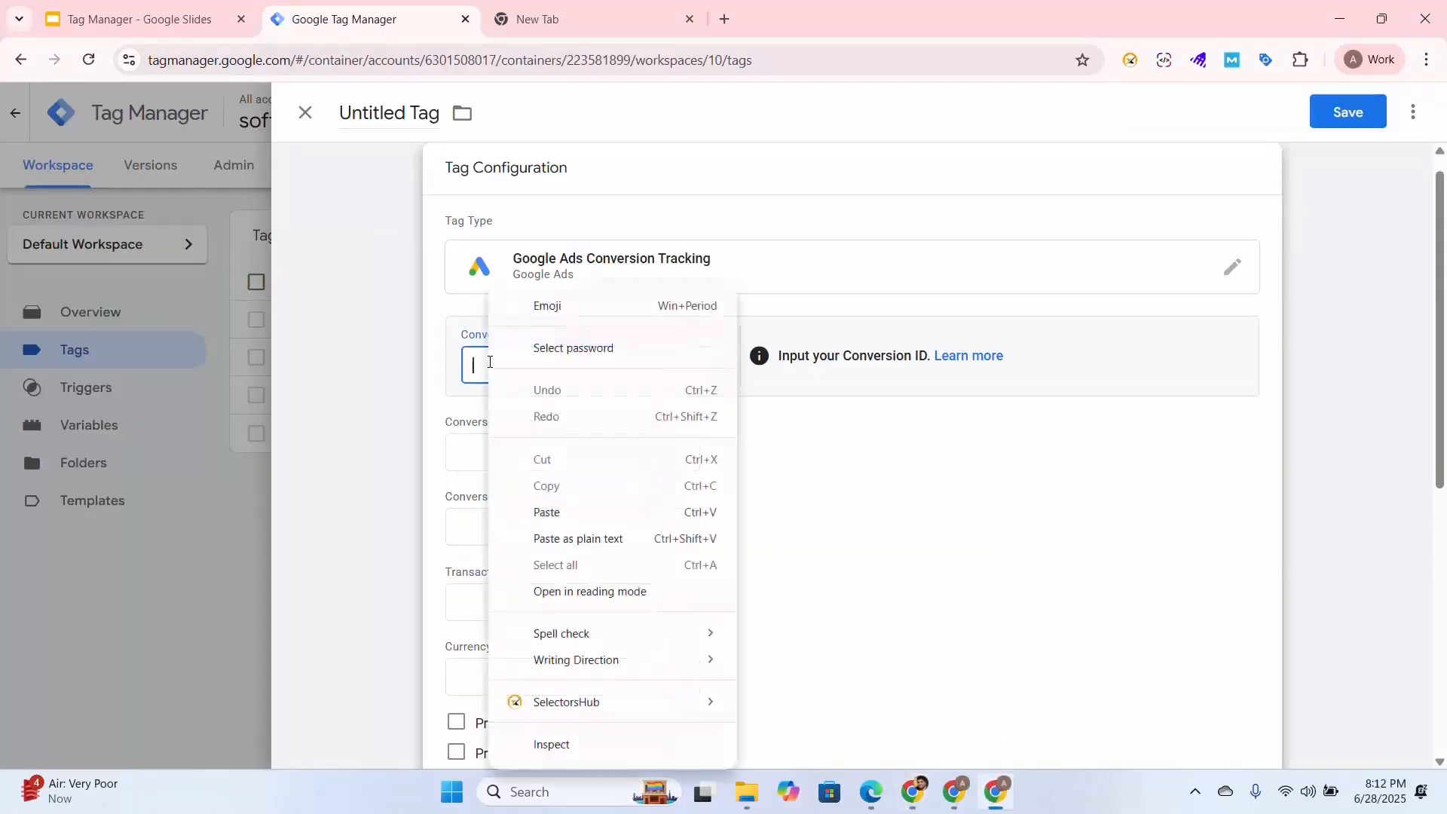
left_click(534, 510)
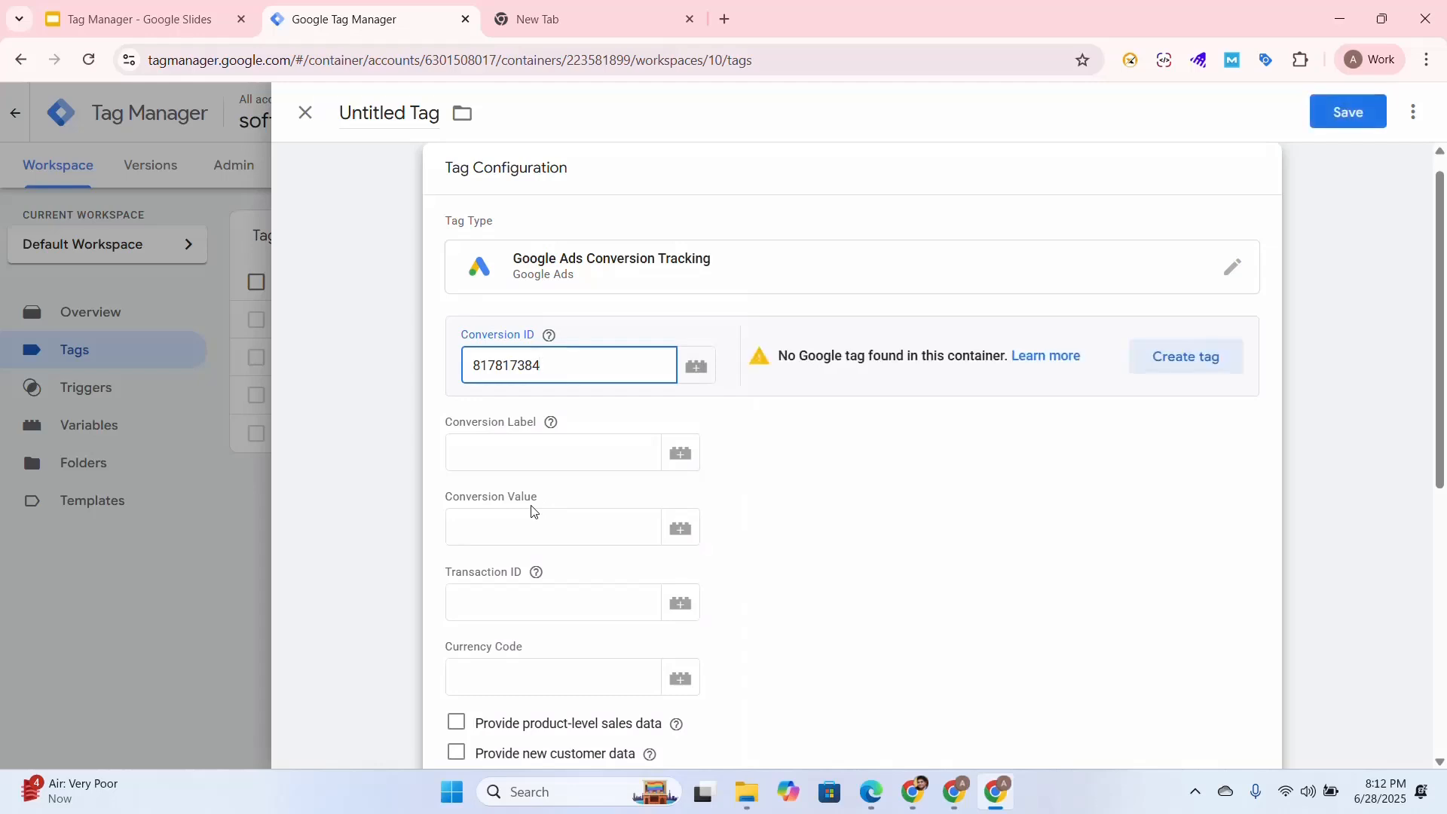
left_click(569, 418)
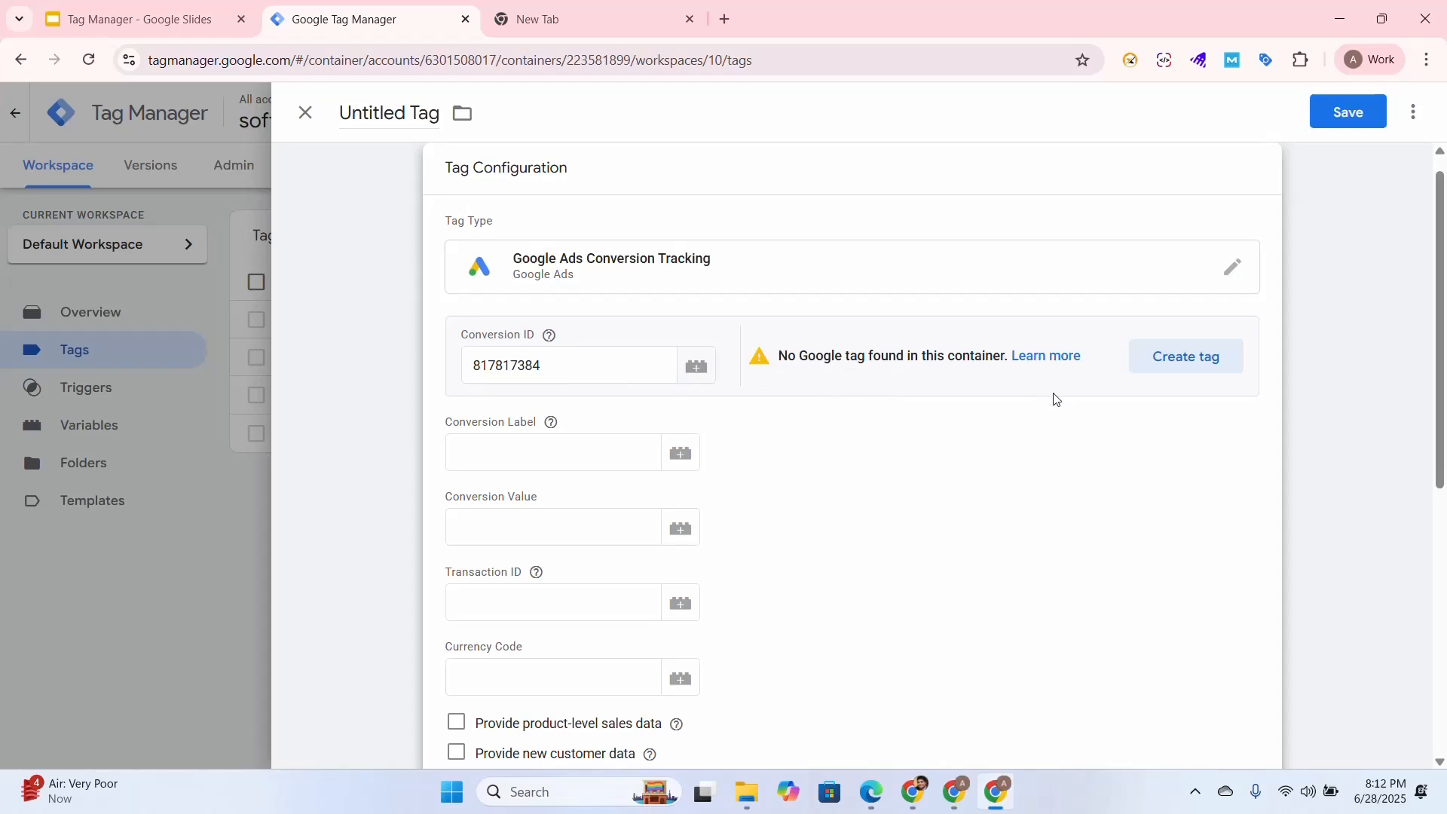
- Create the missing Google tag for this conversion ID with the Initialization - All Pages trigger and save it
left_click(1183, 367)
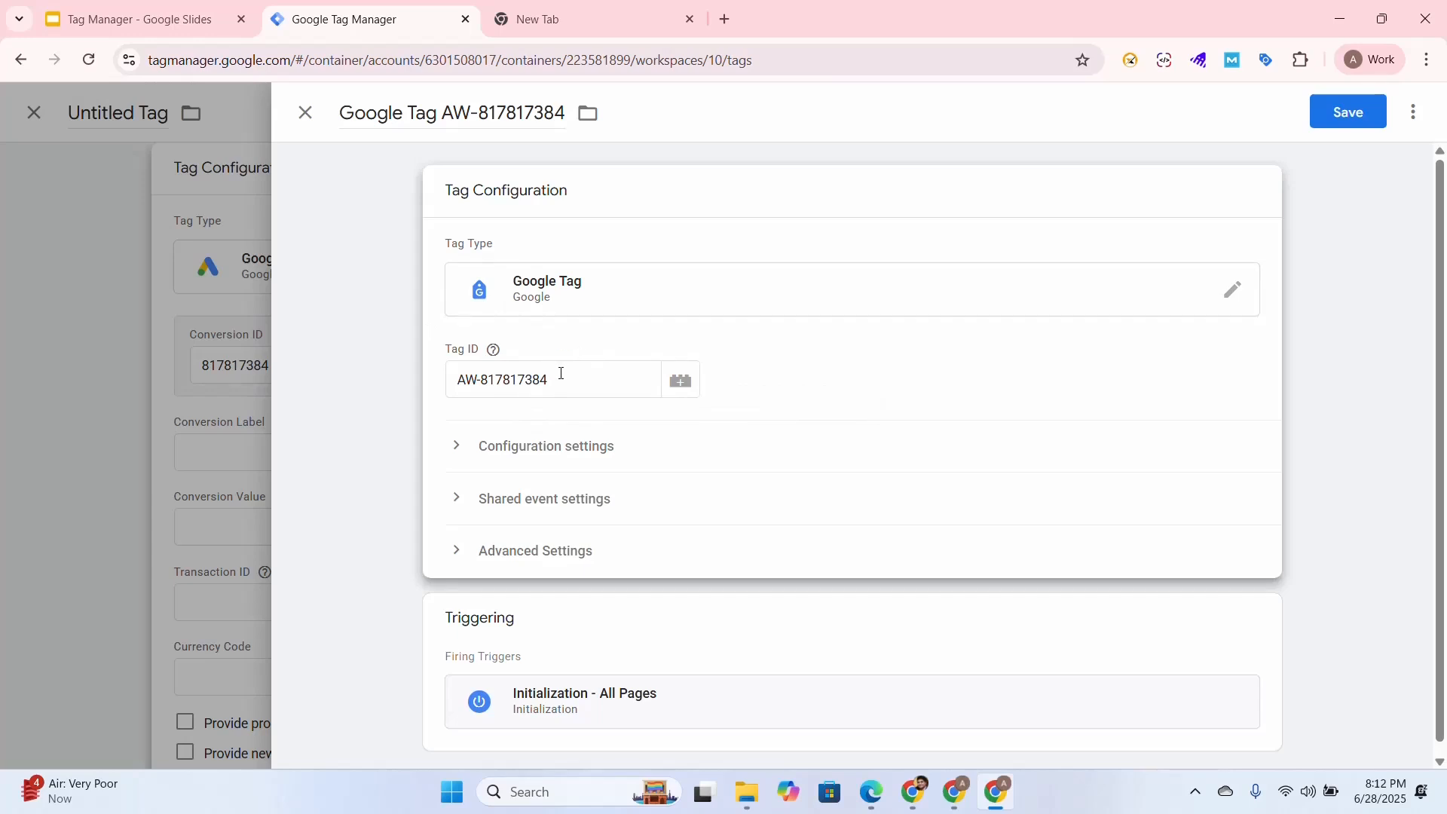
scroll(1018, 512, "down", 1)
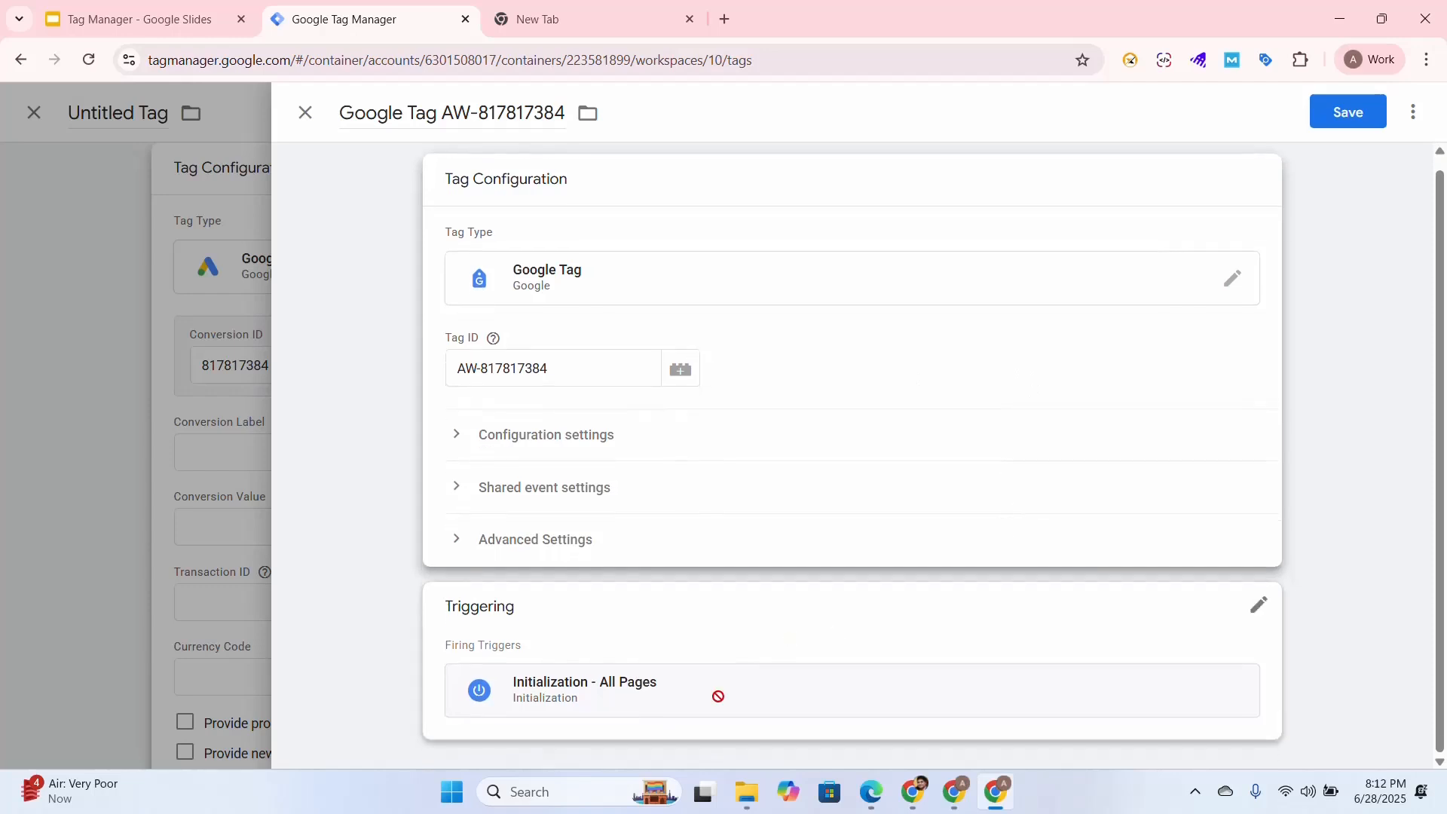
scroll(1040, 562, "up", 1)
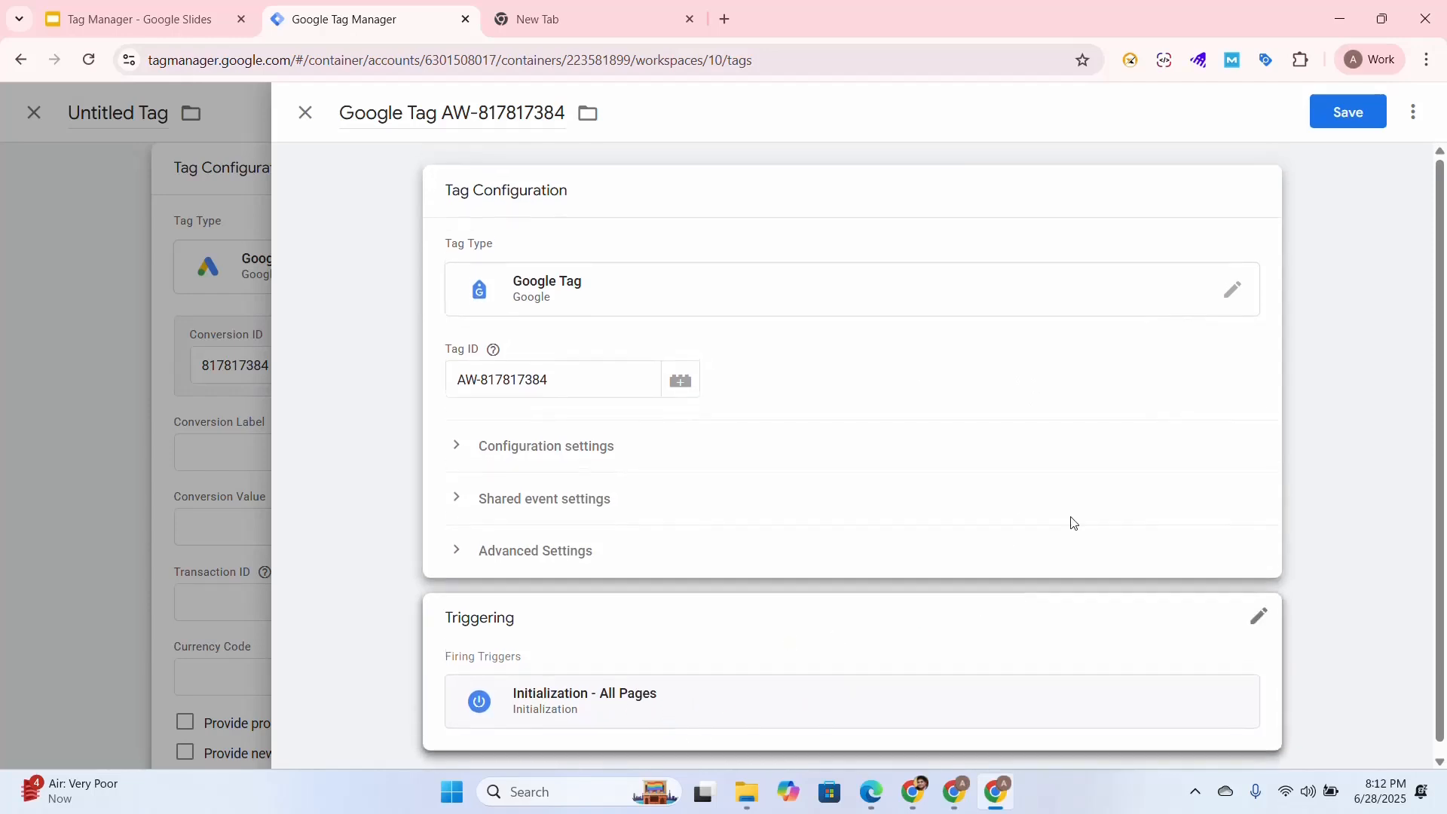
left_click(1351, 119)
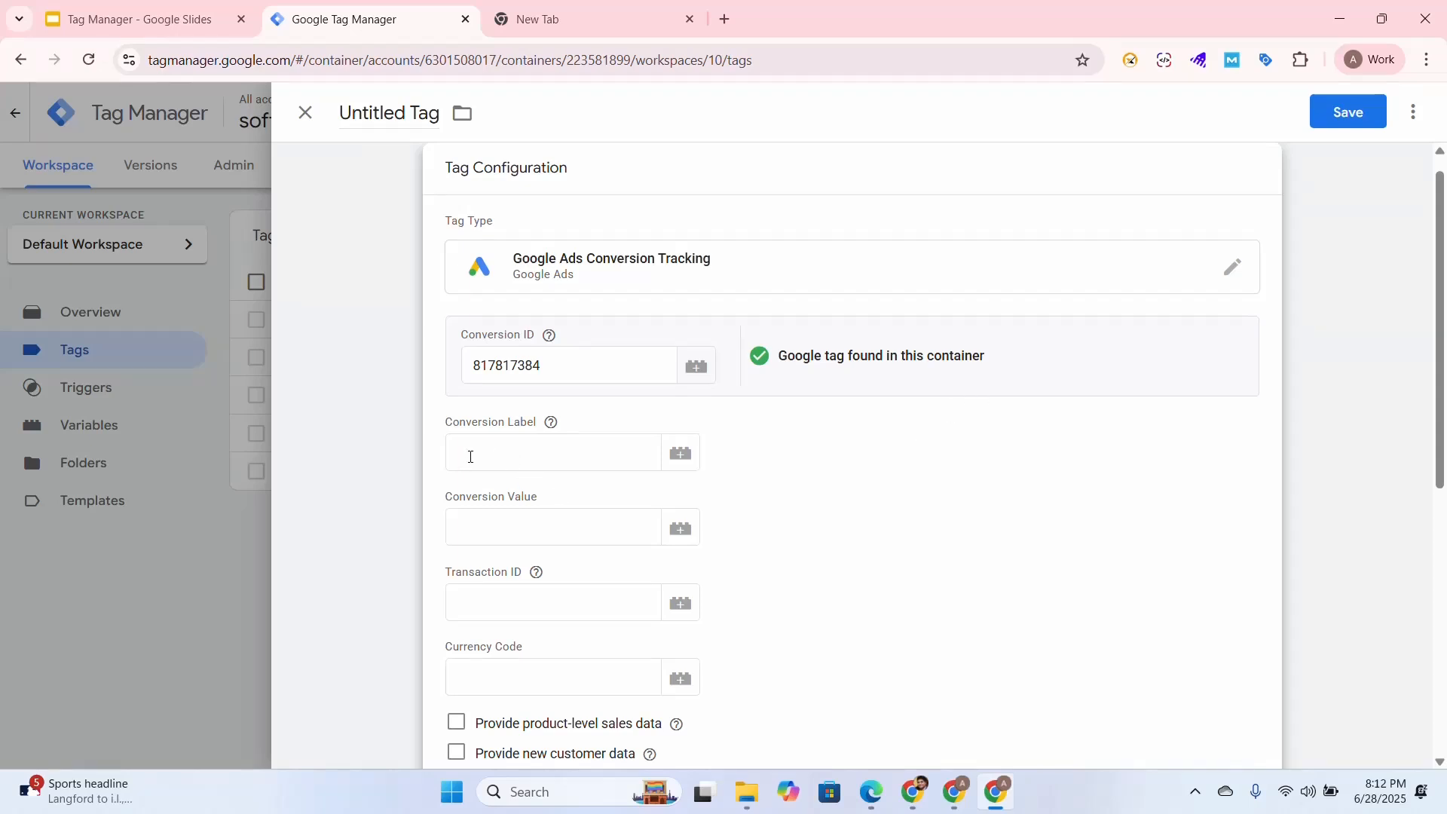
- Switch back to Google Ads in Chrome and copy the conversion label of the software testing page conversion
left_click(929, 806)
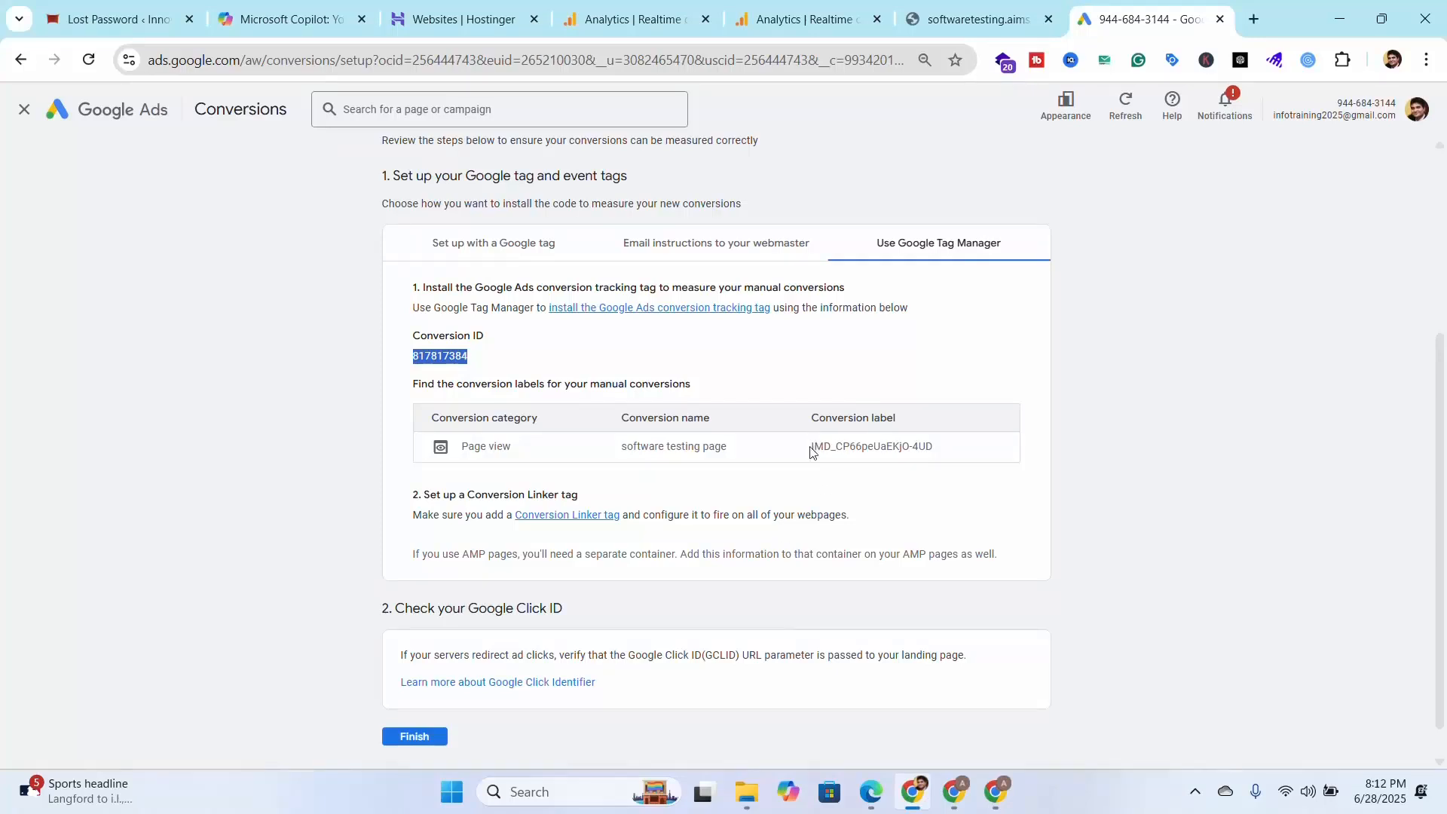
left_click_drag(812, 450, 937, 448)
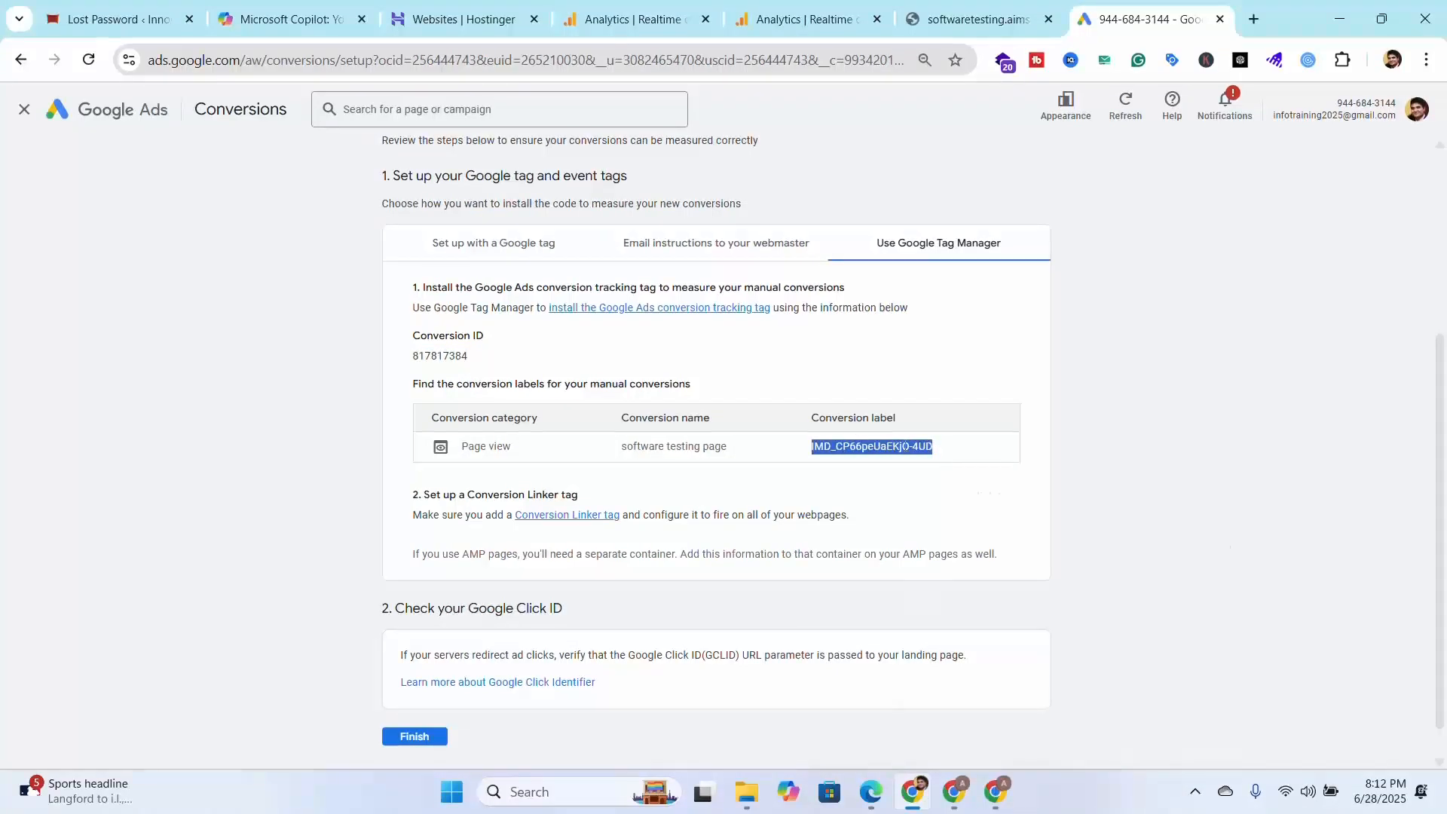
right_click(900, 448)
left_click(954, 471)
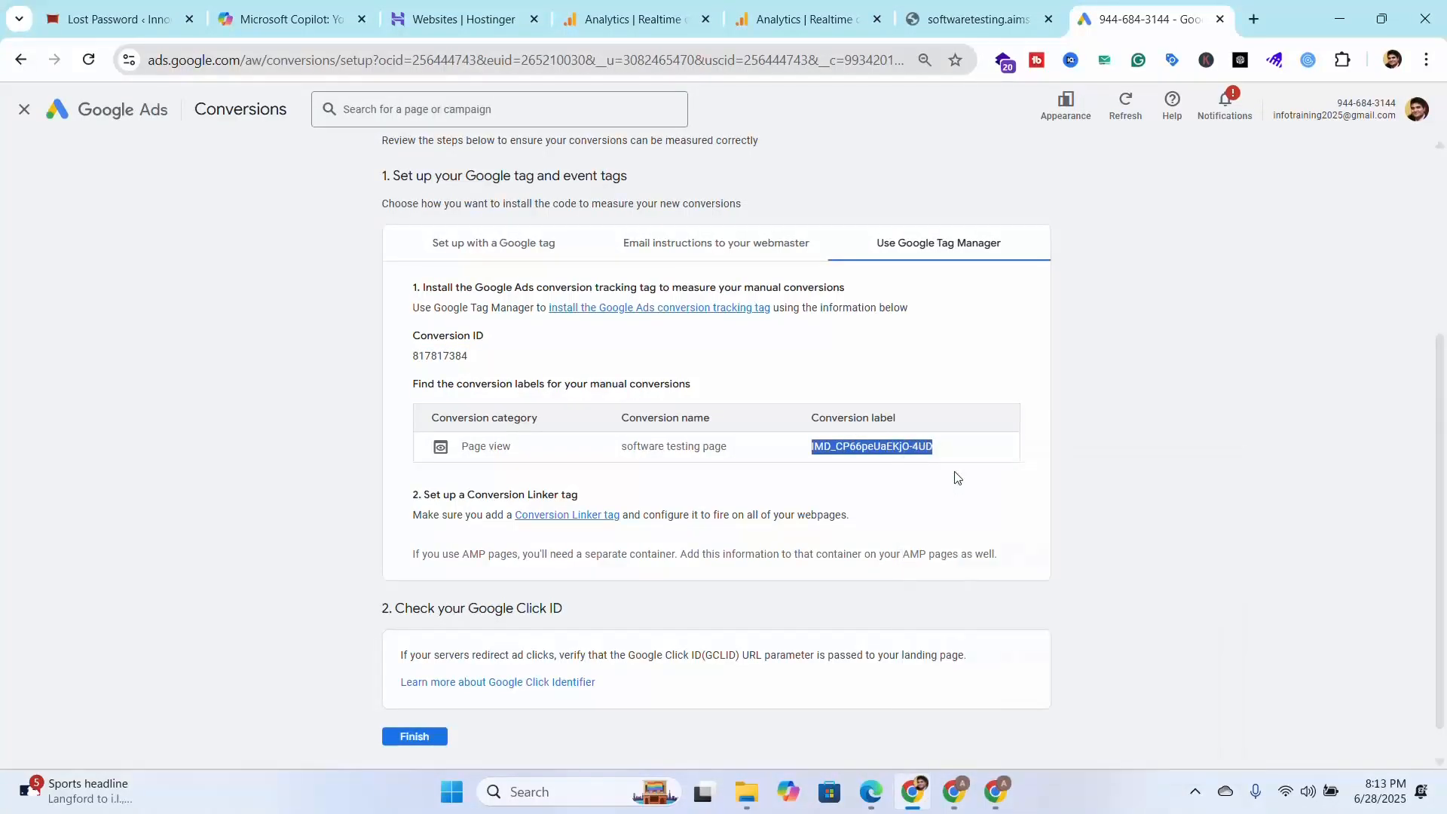
- Return to Google Tag Manager and paste the copied label as the conversion tracking tag's Conversion Label
left_click(1002, 798)
left_click(533, 447)
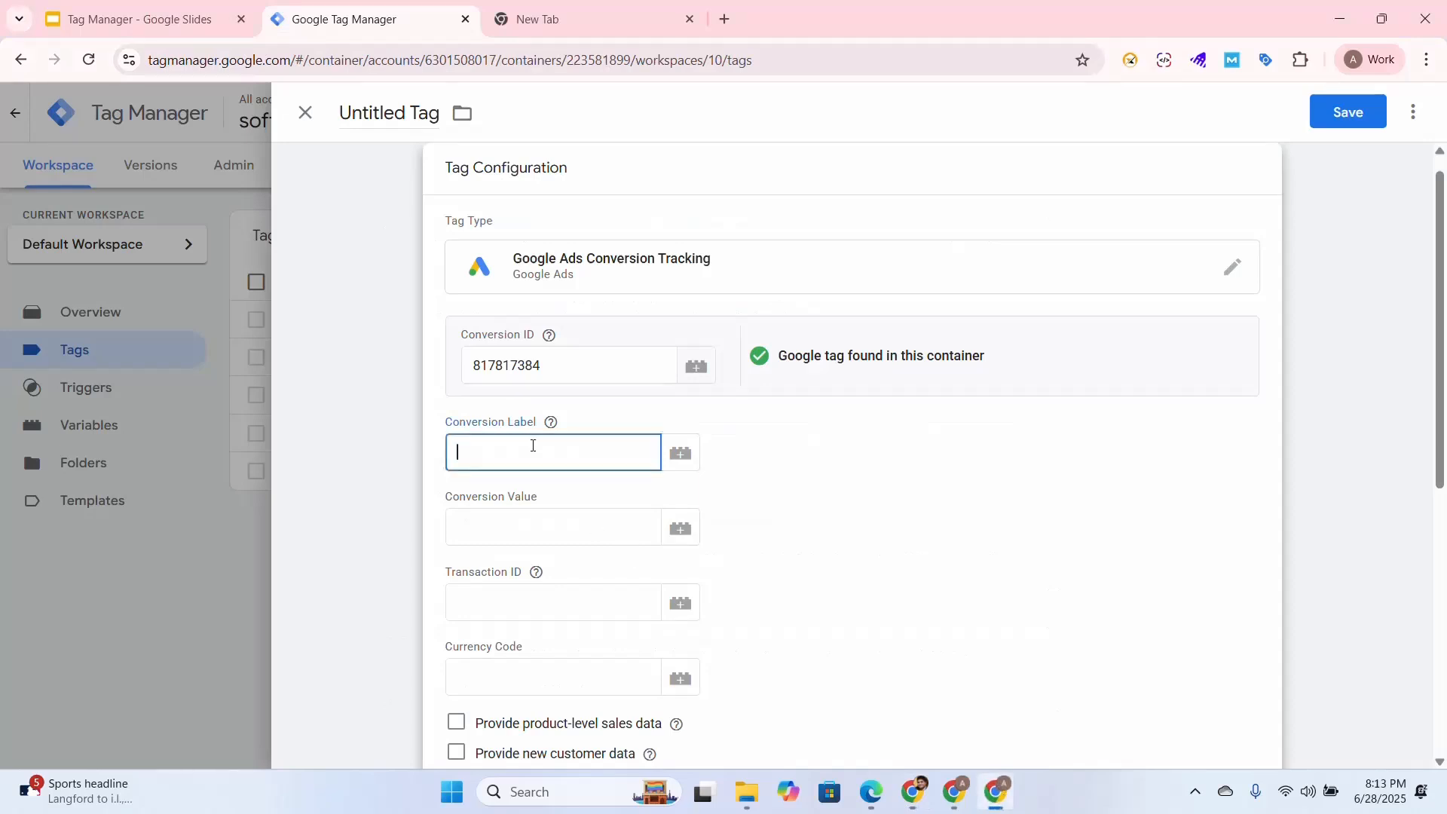
right_click(533, 446)
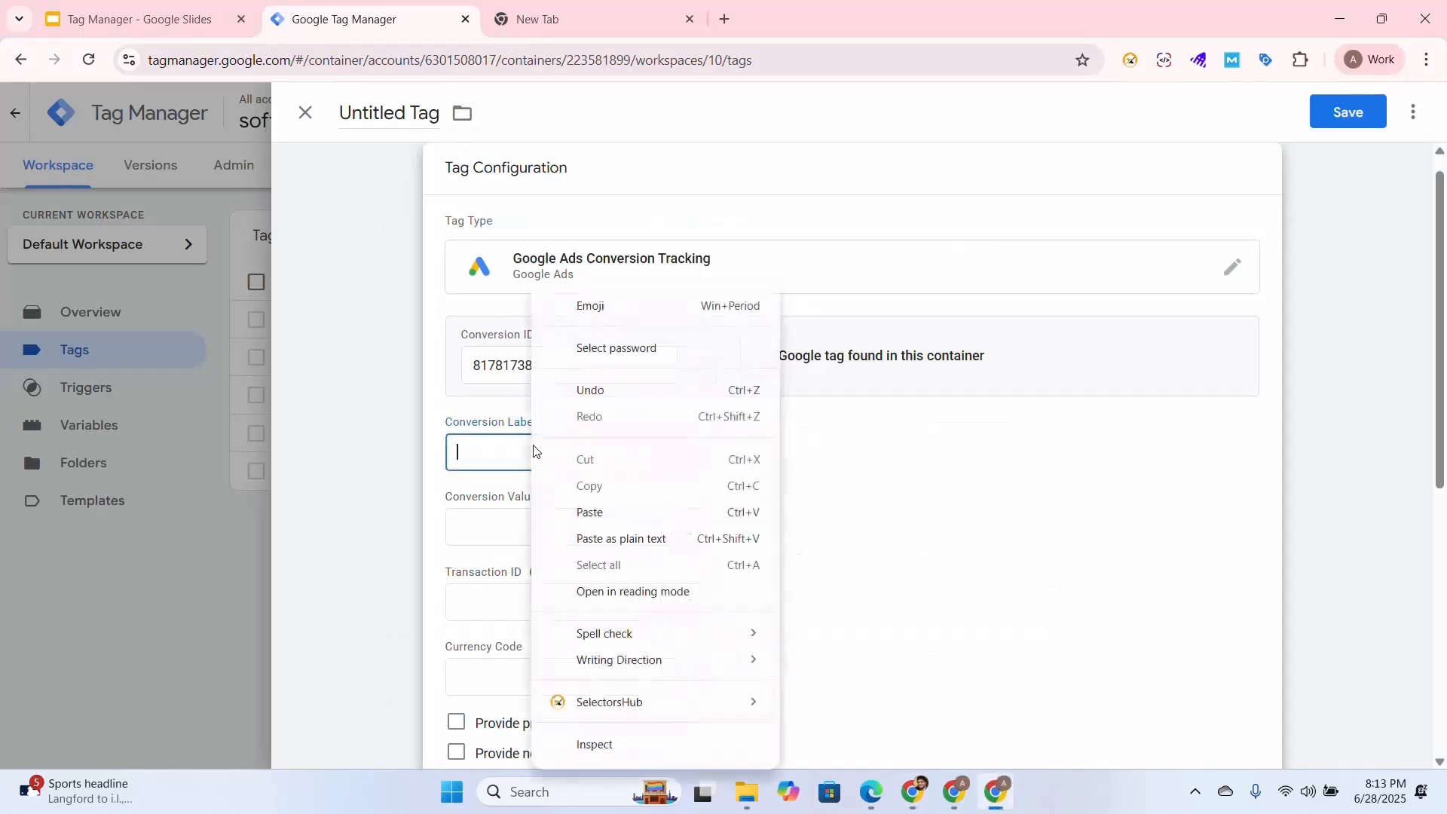
left_click(602, 515)
scroll(926, 492, "down", 3)
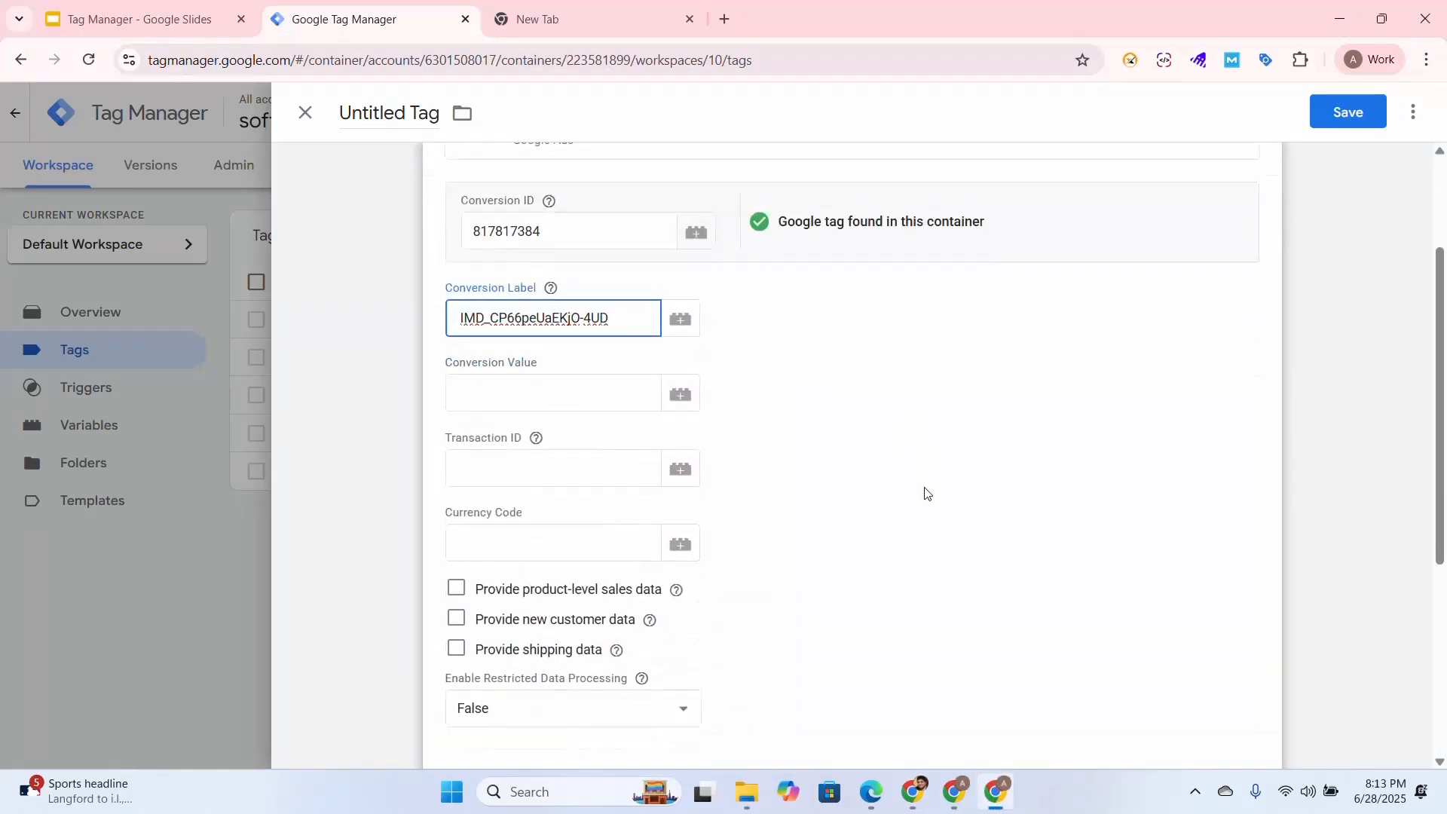
scroll(926, 492, "up", 3)
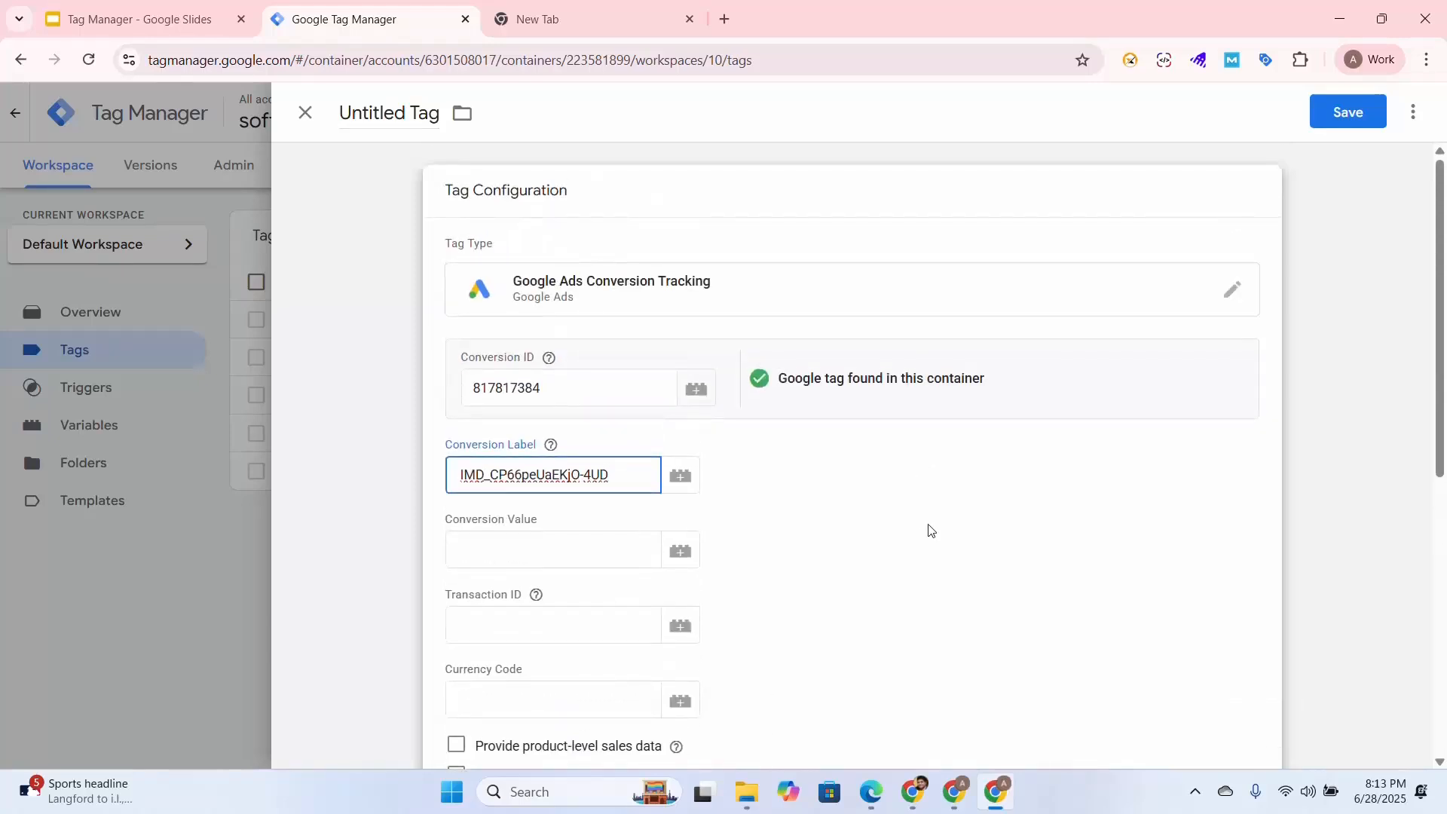
- Rename the untitled conversion tracking tag as "Software testing All Pages"
left_click(428, 109)
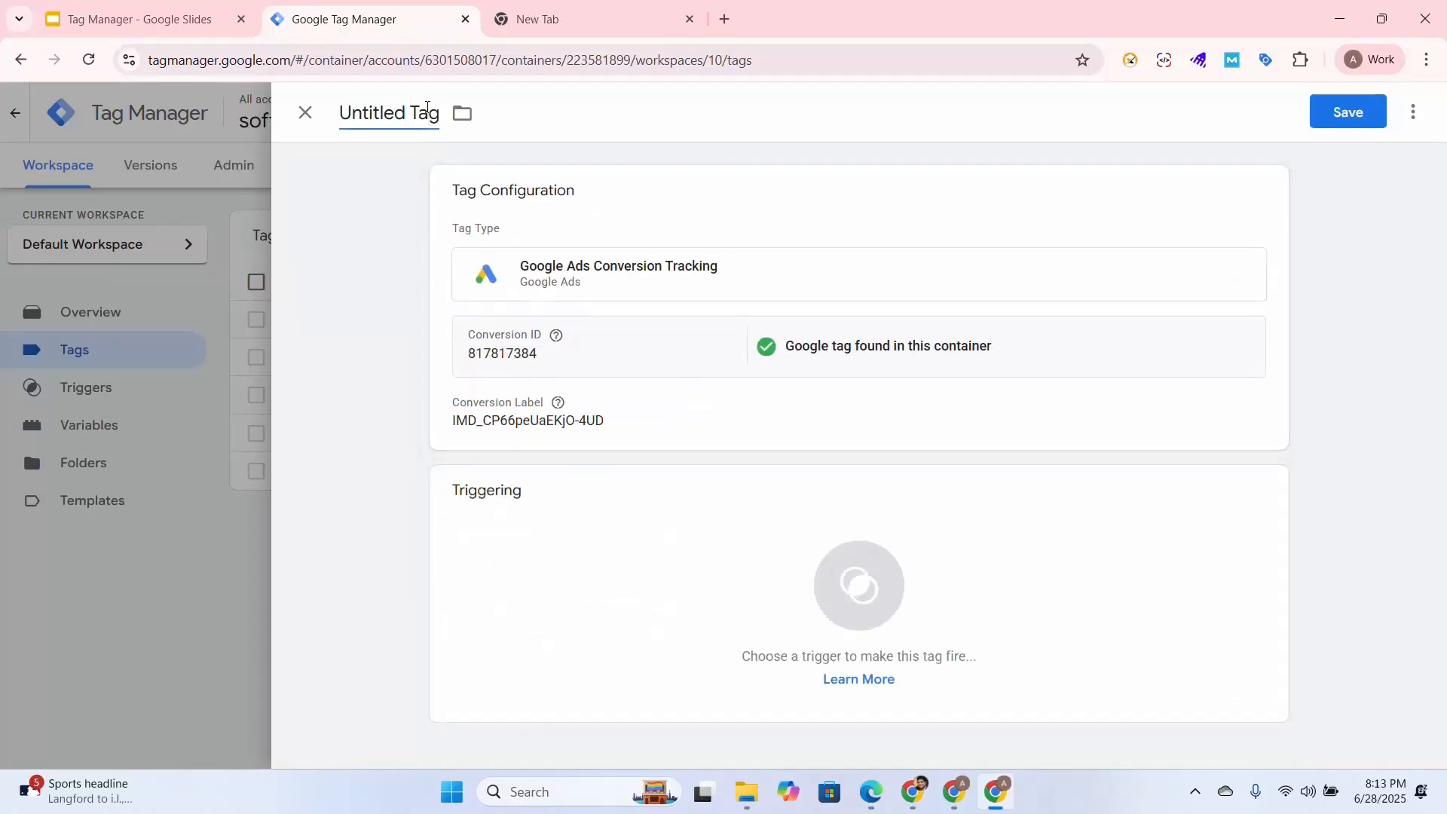
type("a")
key("ctrl+a")
type("Softw")
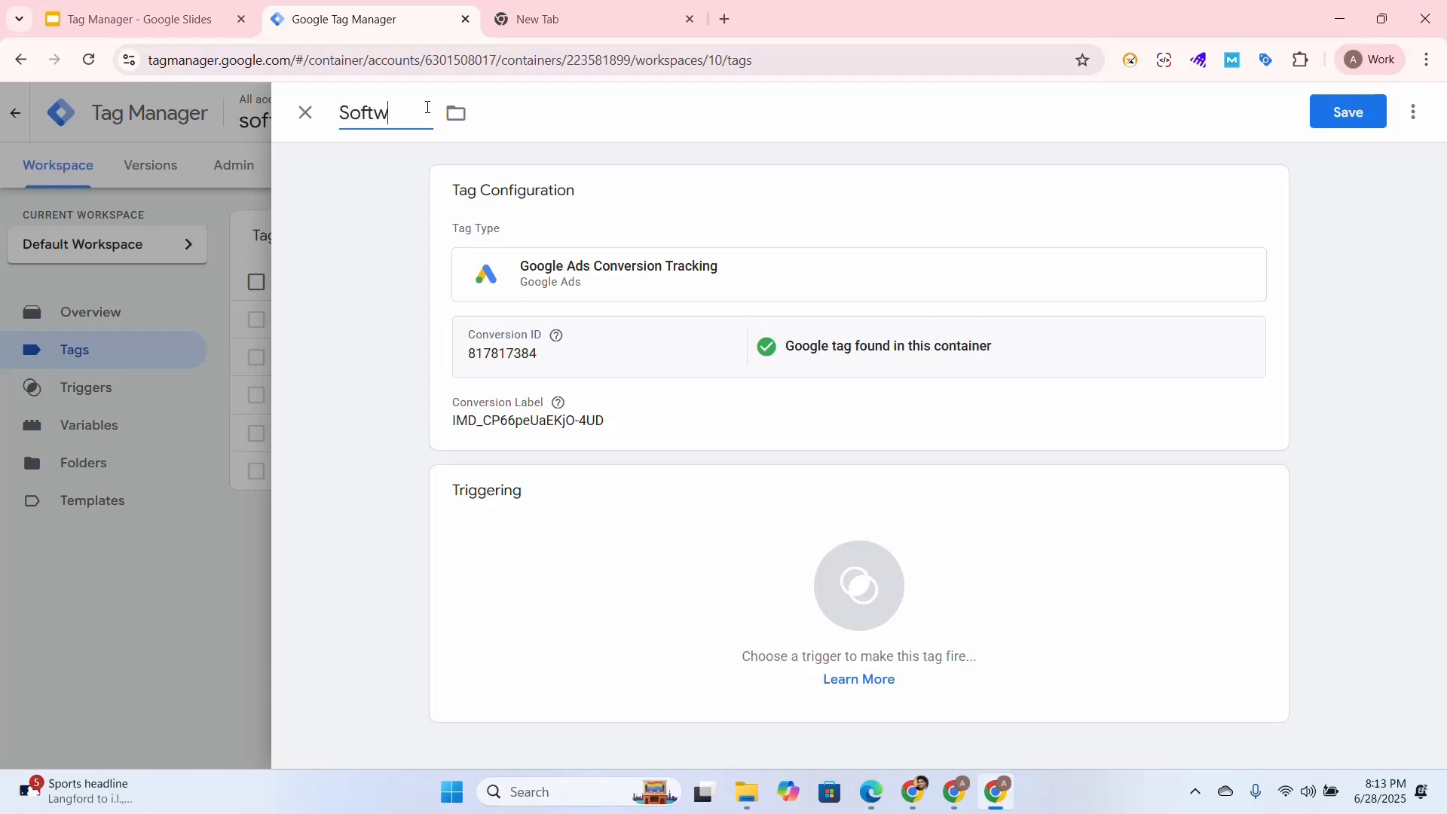
type("are testing")
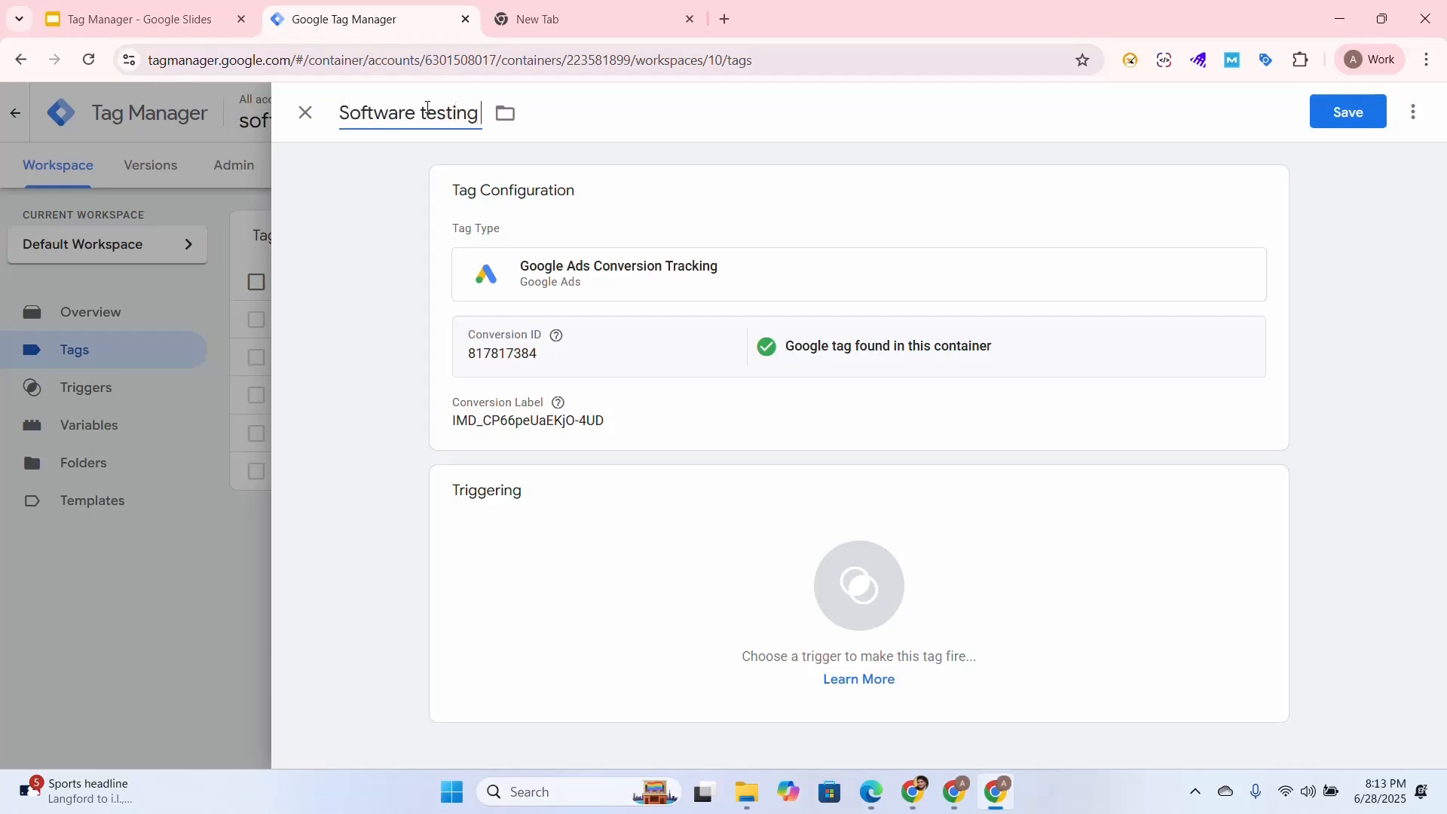
type(" All Pages")
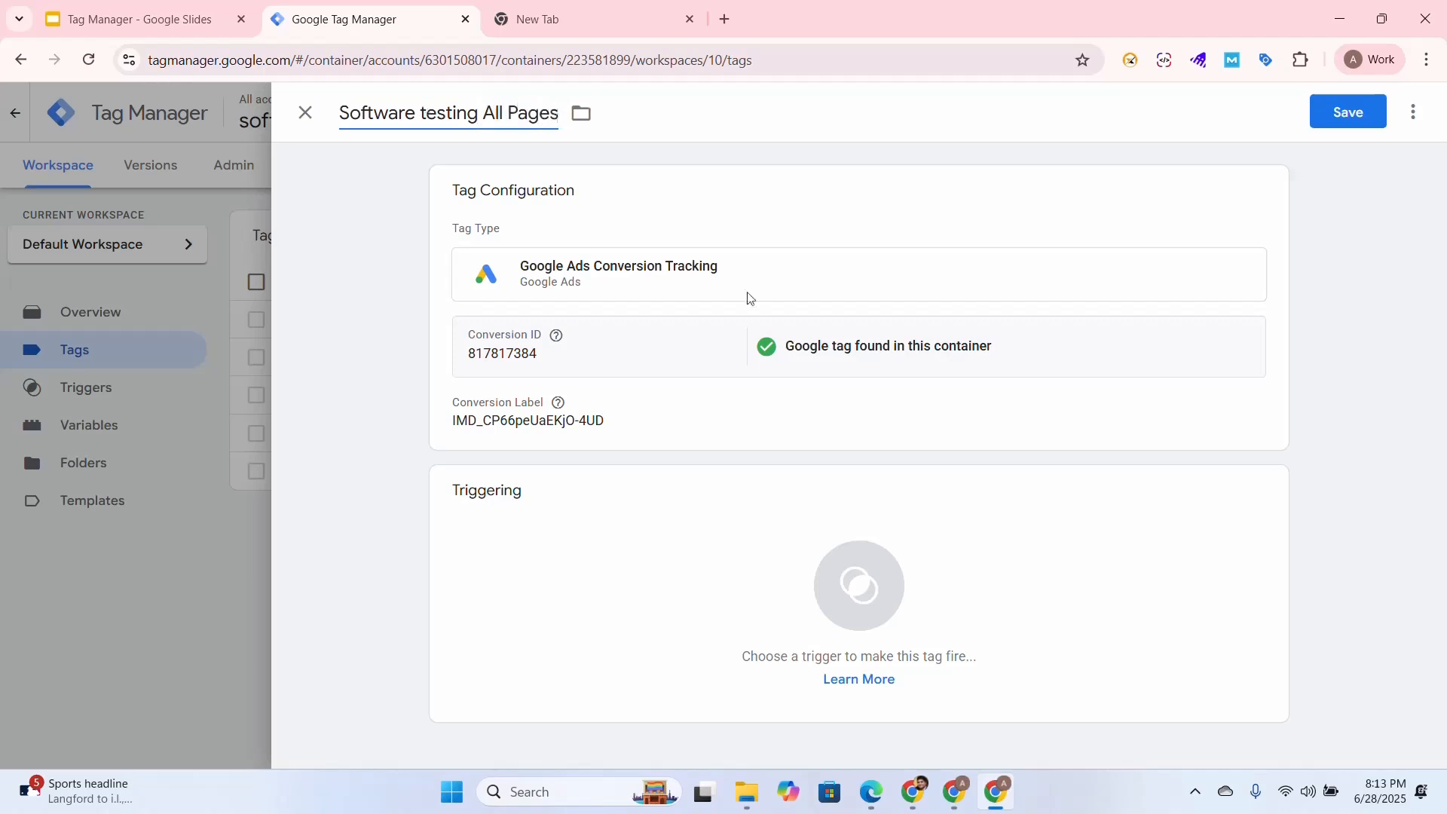
- Assign the All Pages page view trigger to the conversion tracking tag and save the tag
left_click(864, 597)
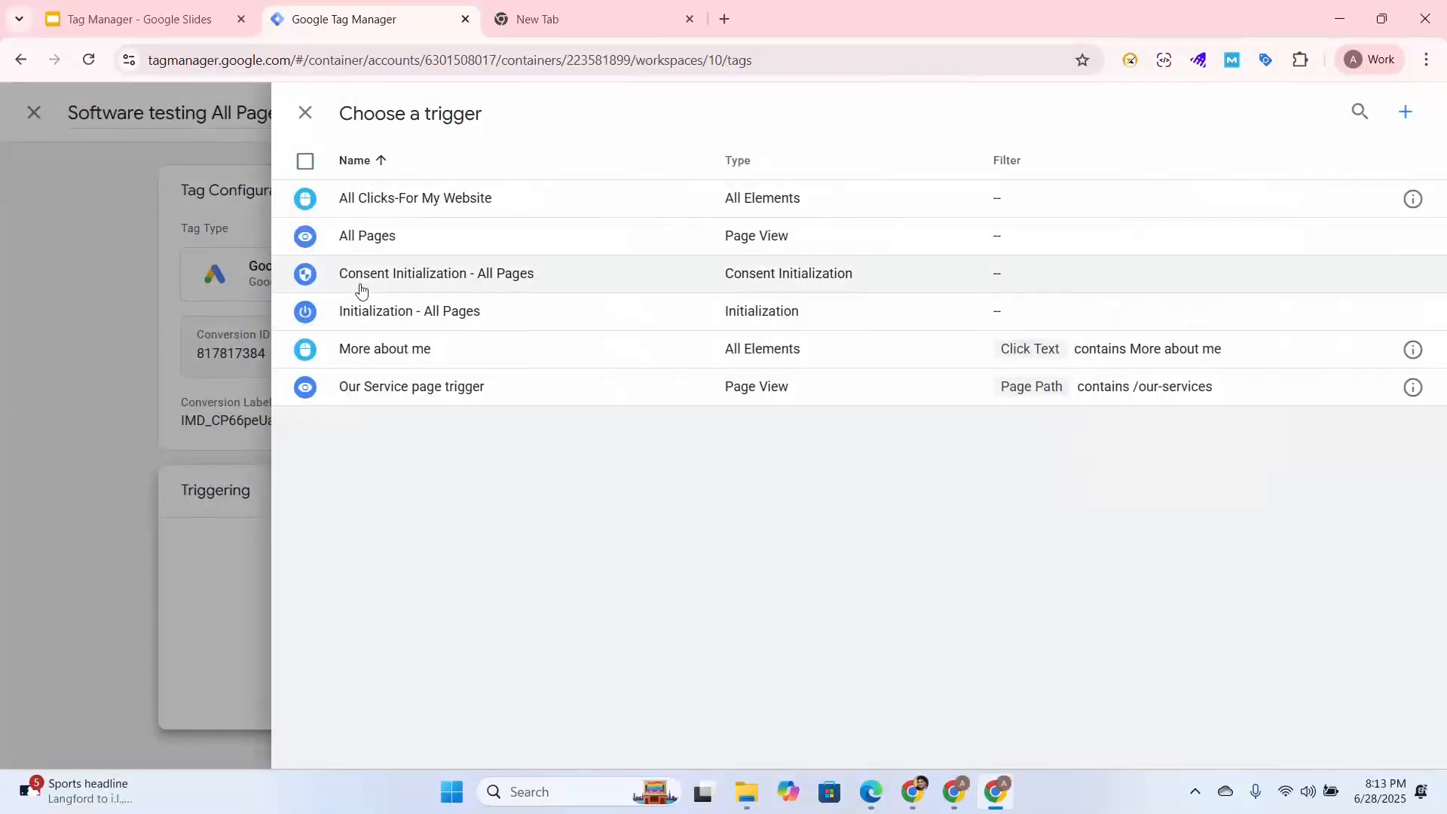
left_click(461, 246)
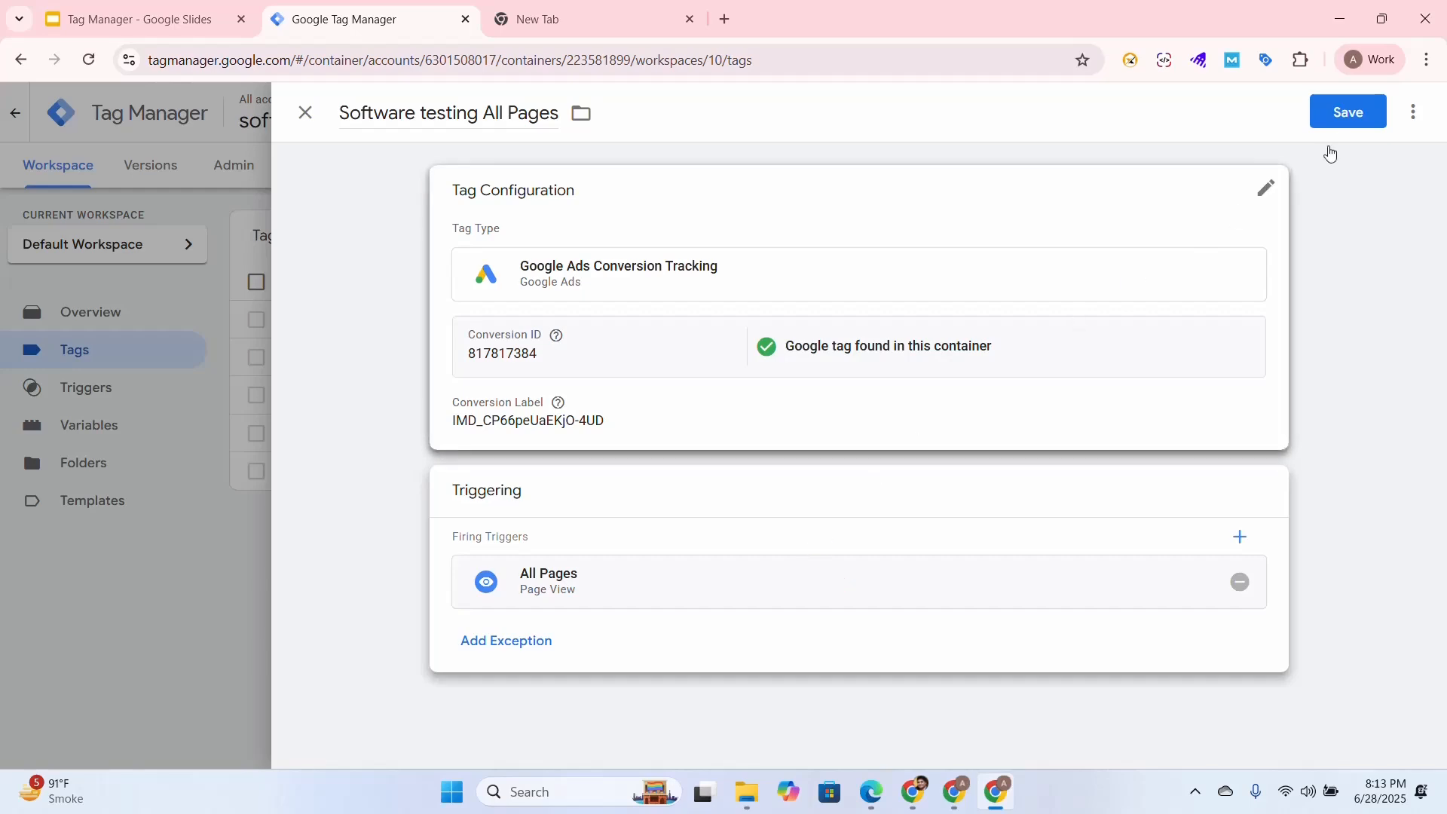
left_click(1357, 115)
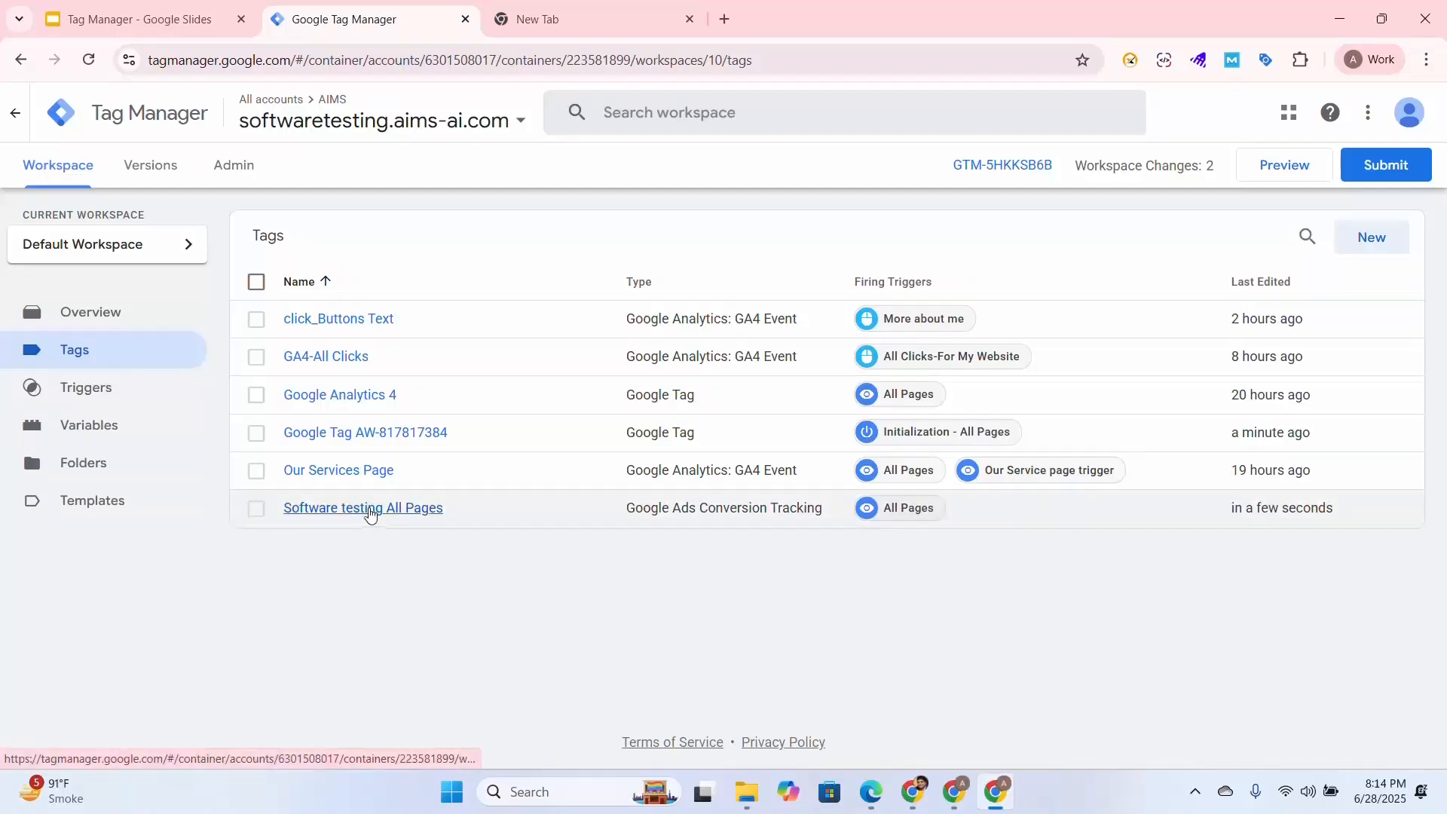
- Submit the workspace changes and publish them as version "google ads done" with the description "sdsd"
left_click(1384, 173)
left_click(614, 333)
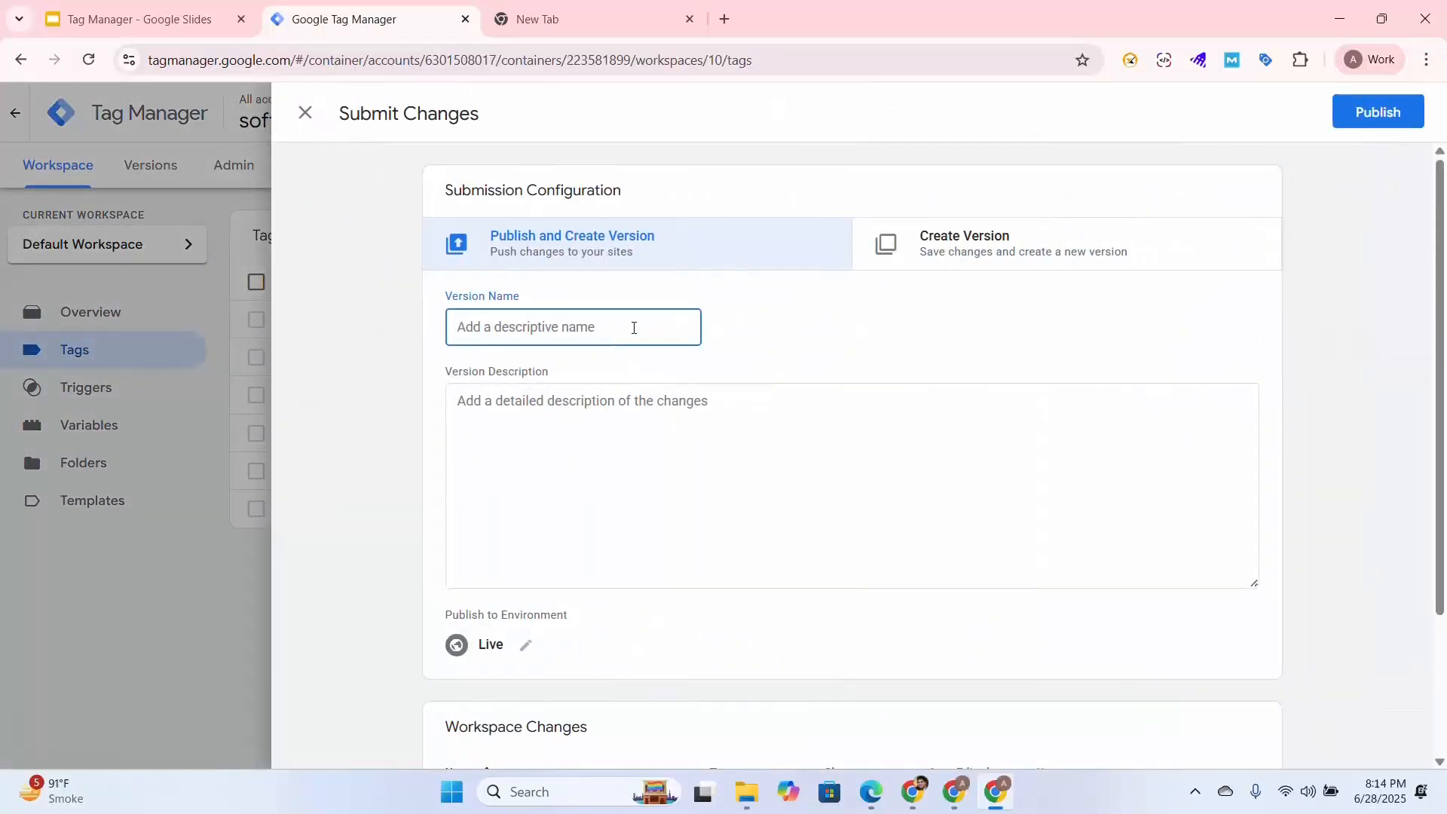
type("google ads done")
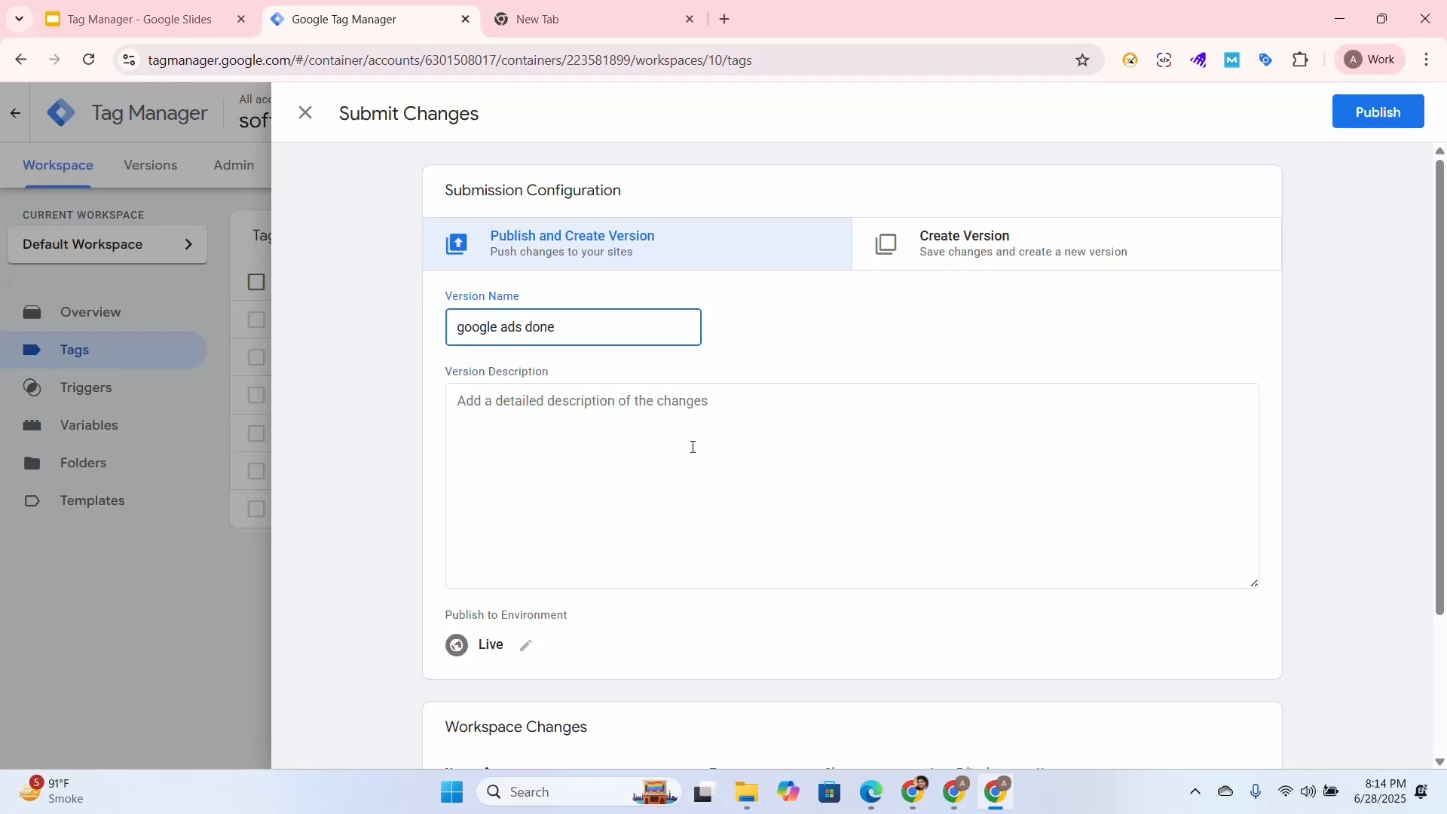
left_click(802, 396)
type("sdsd")
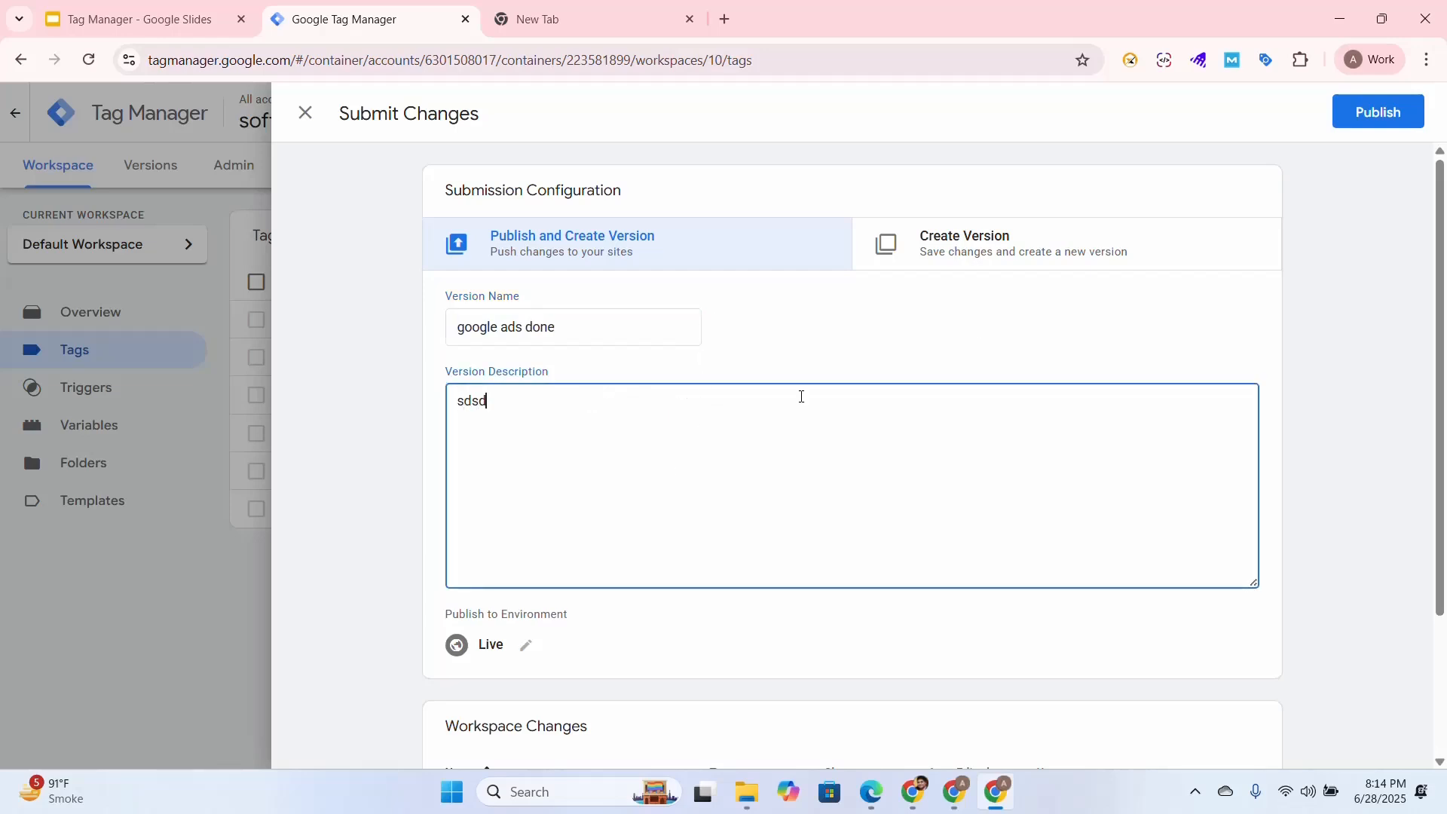
left_click(1379, 113)
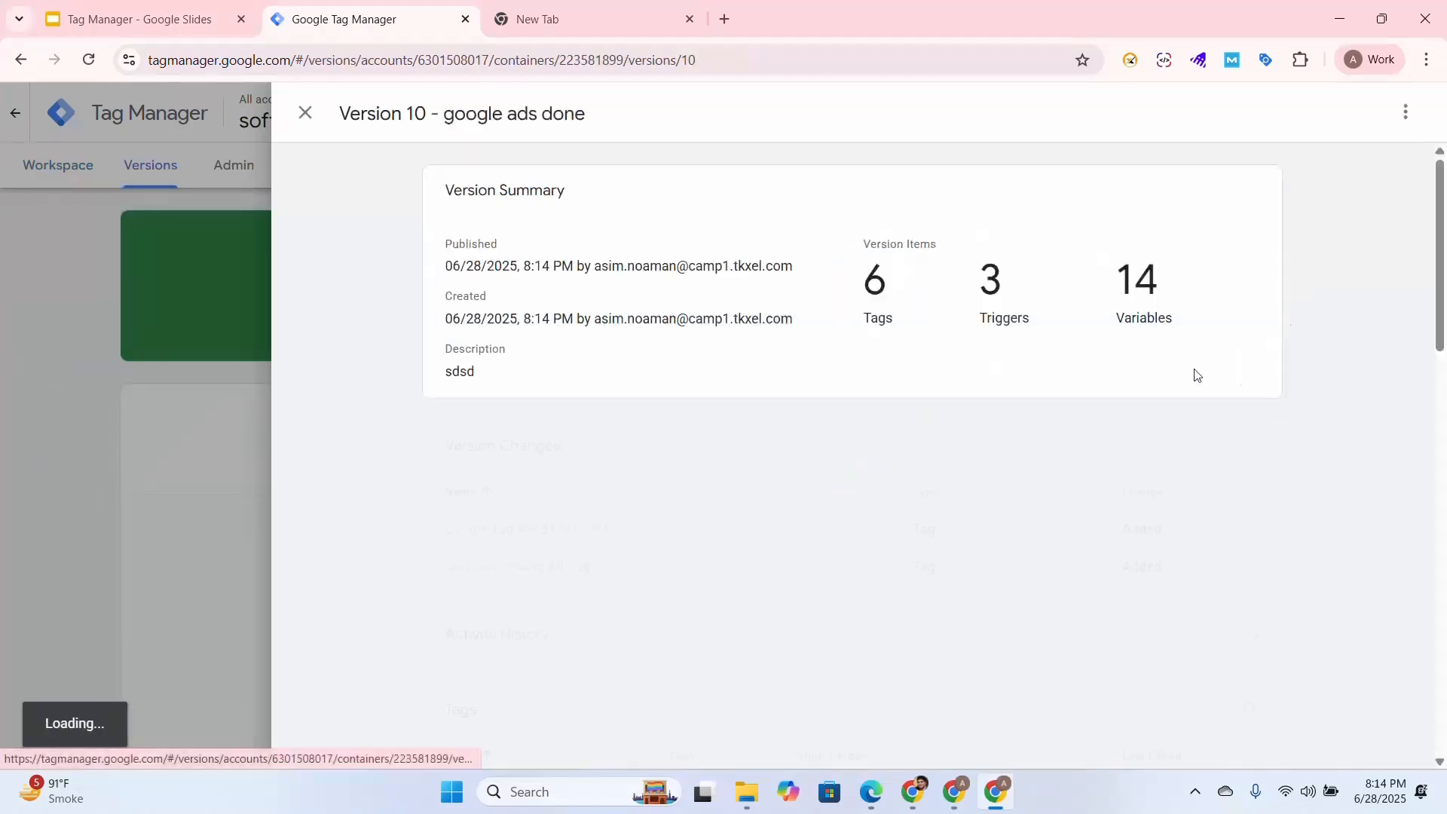
left_click(305, 113)
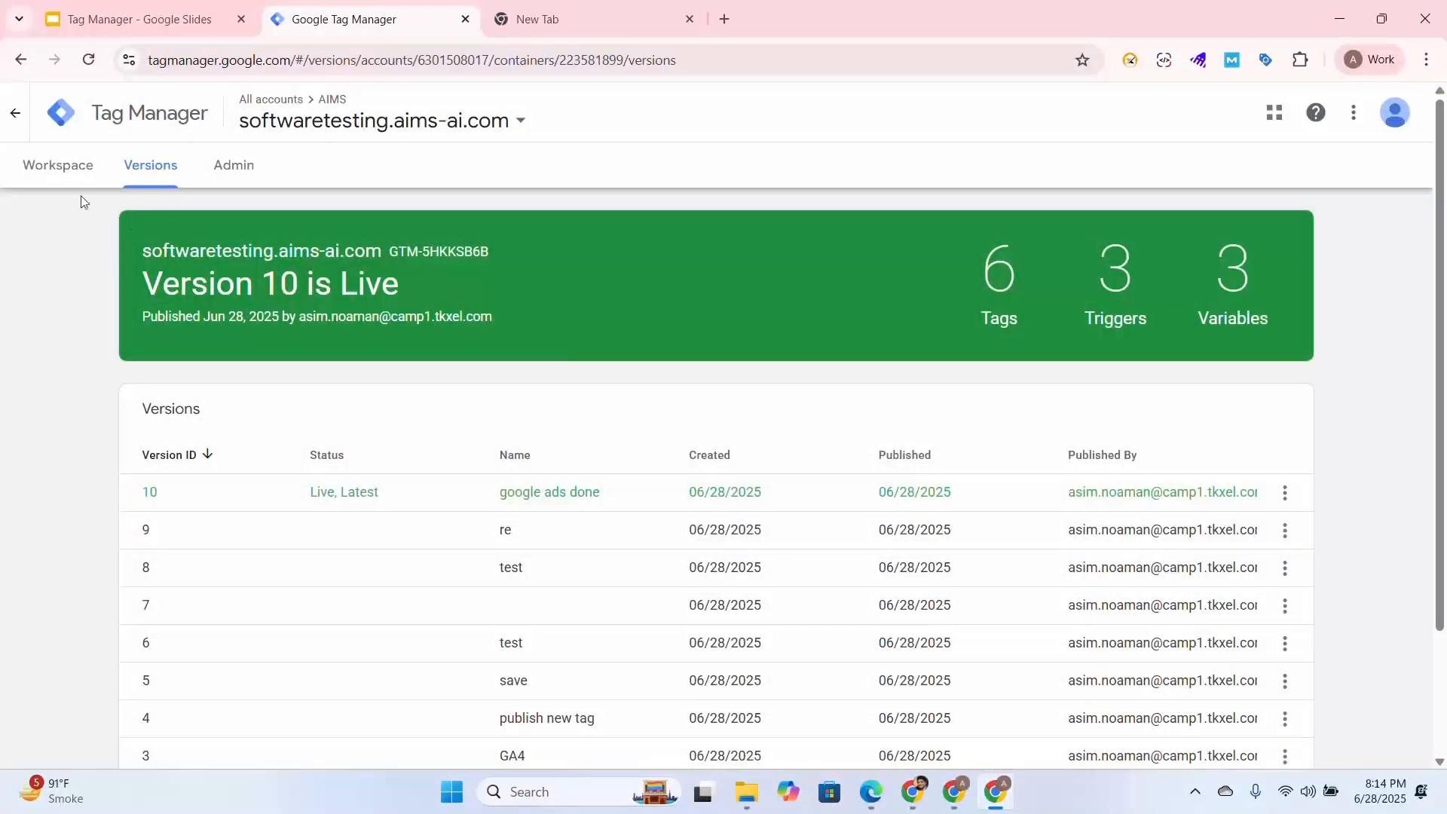
left_click(52, 174)
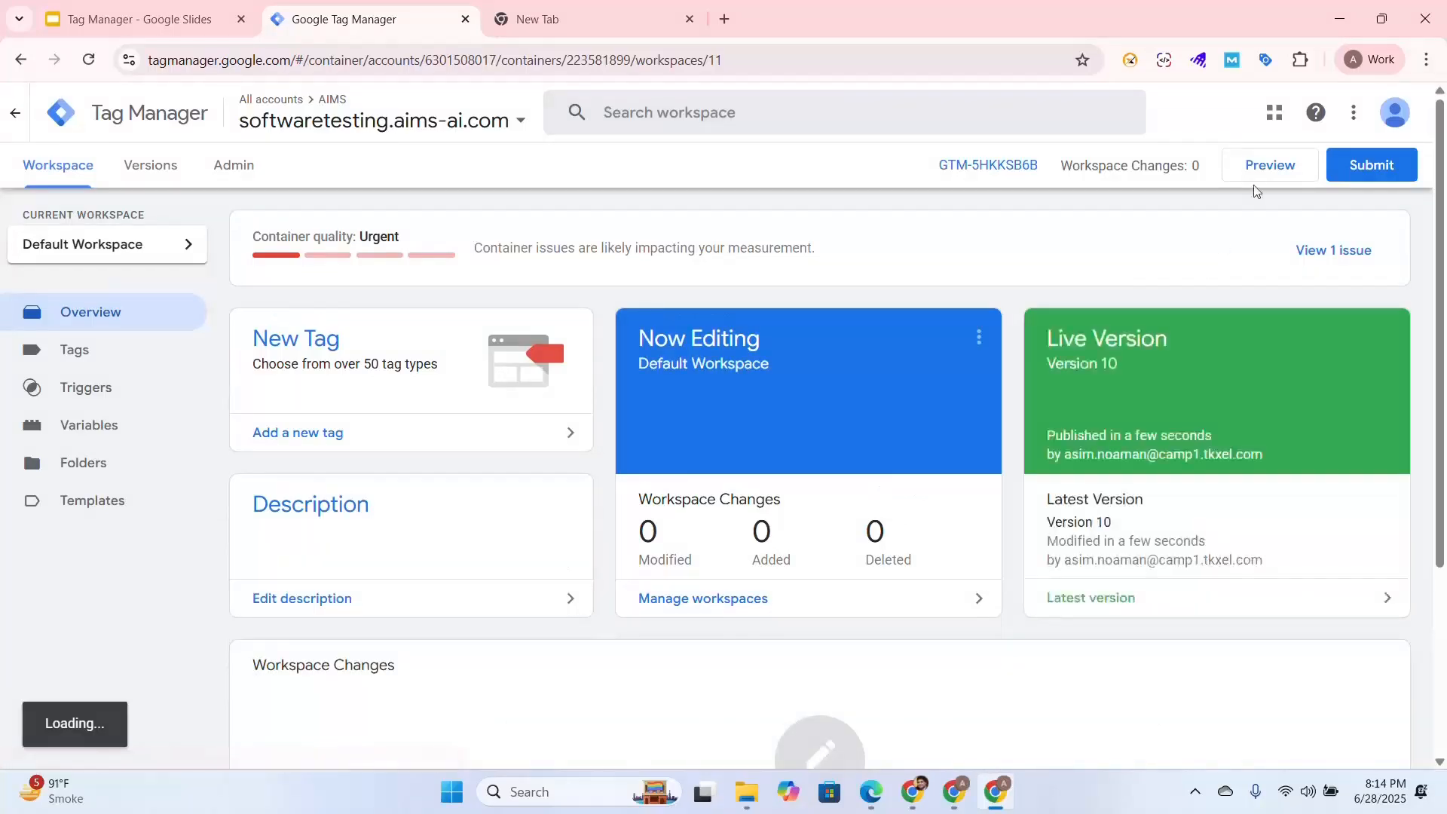
left_click(1261, 172)
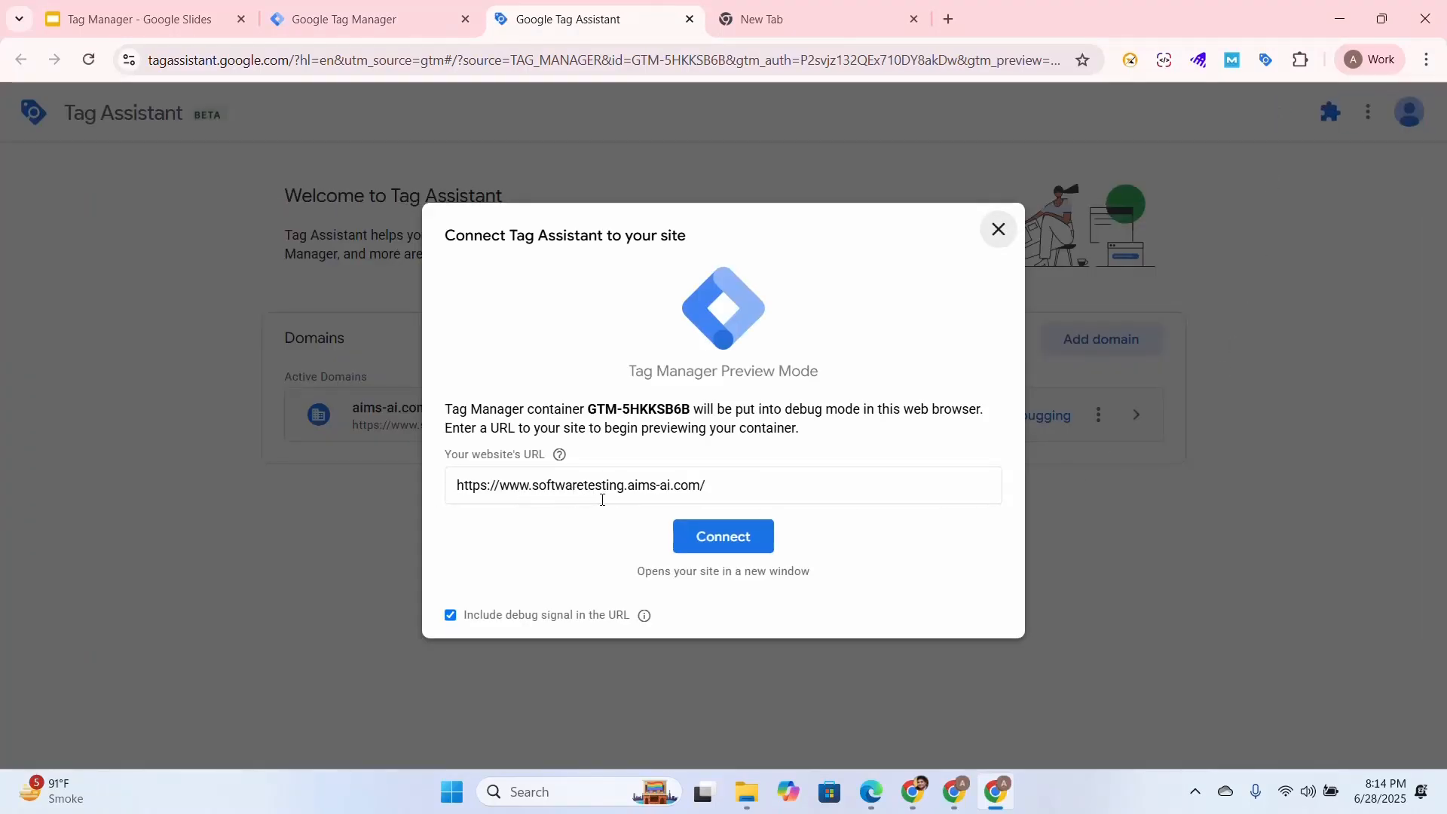
left_click(754, 544)
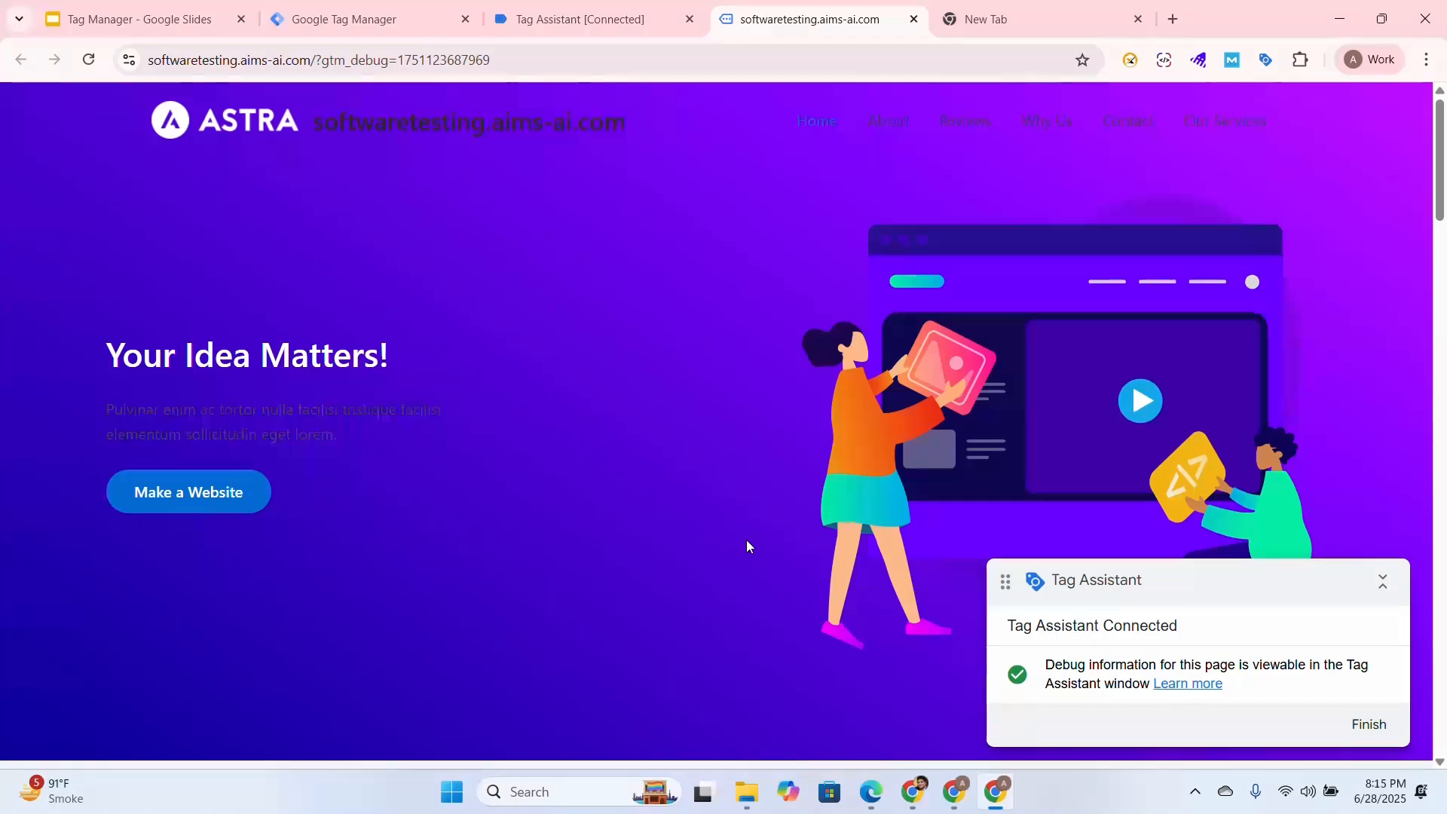
- Visit the Reviews section and the Our Services page on the previewed site, and return to the debug summary in Tag Assistant
left_click(959, 126)
scroll(970, 494, "up", 20)
middle_click(1011, 365)
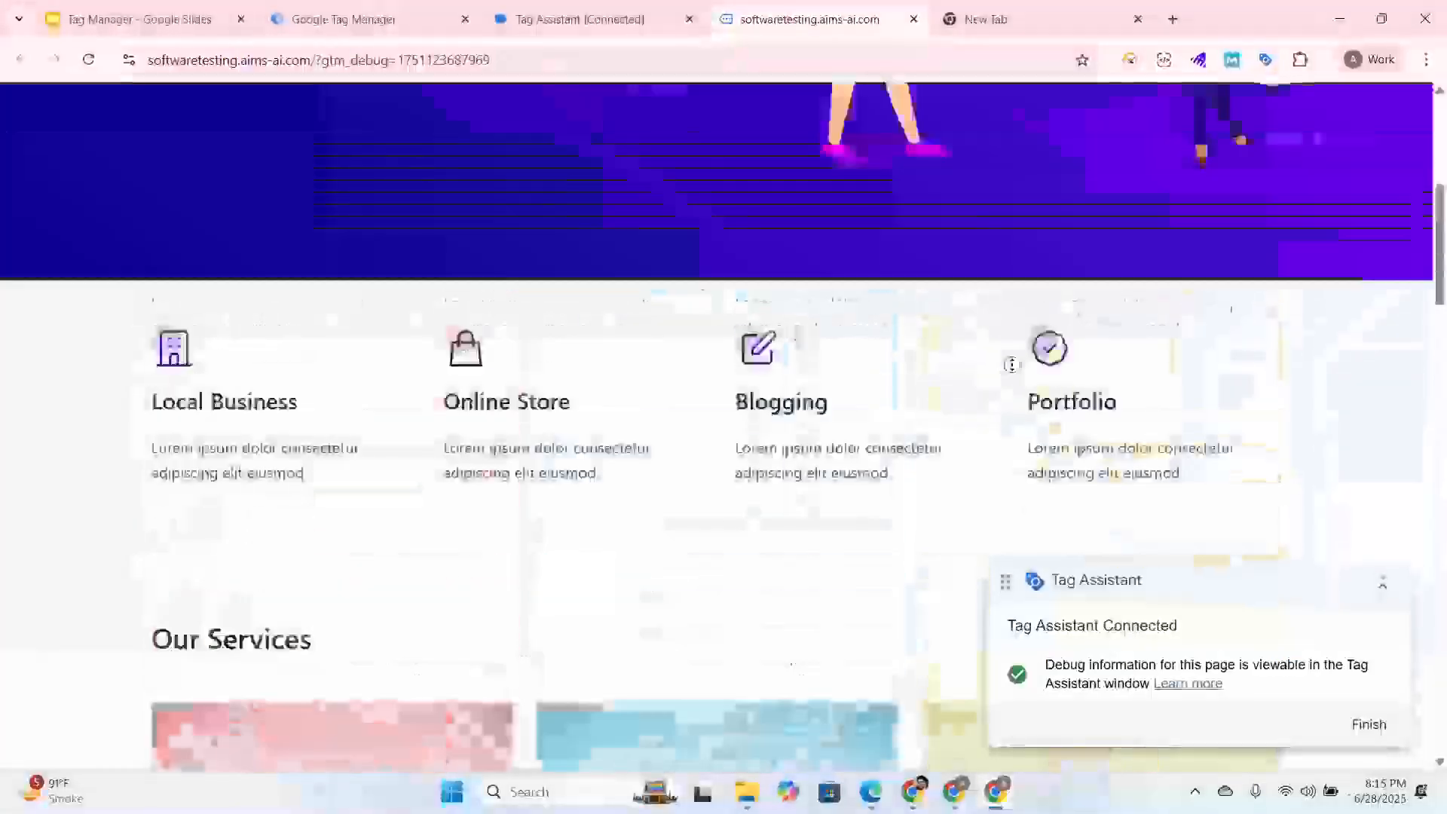
scroll(1246, 402, "up", 4)
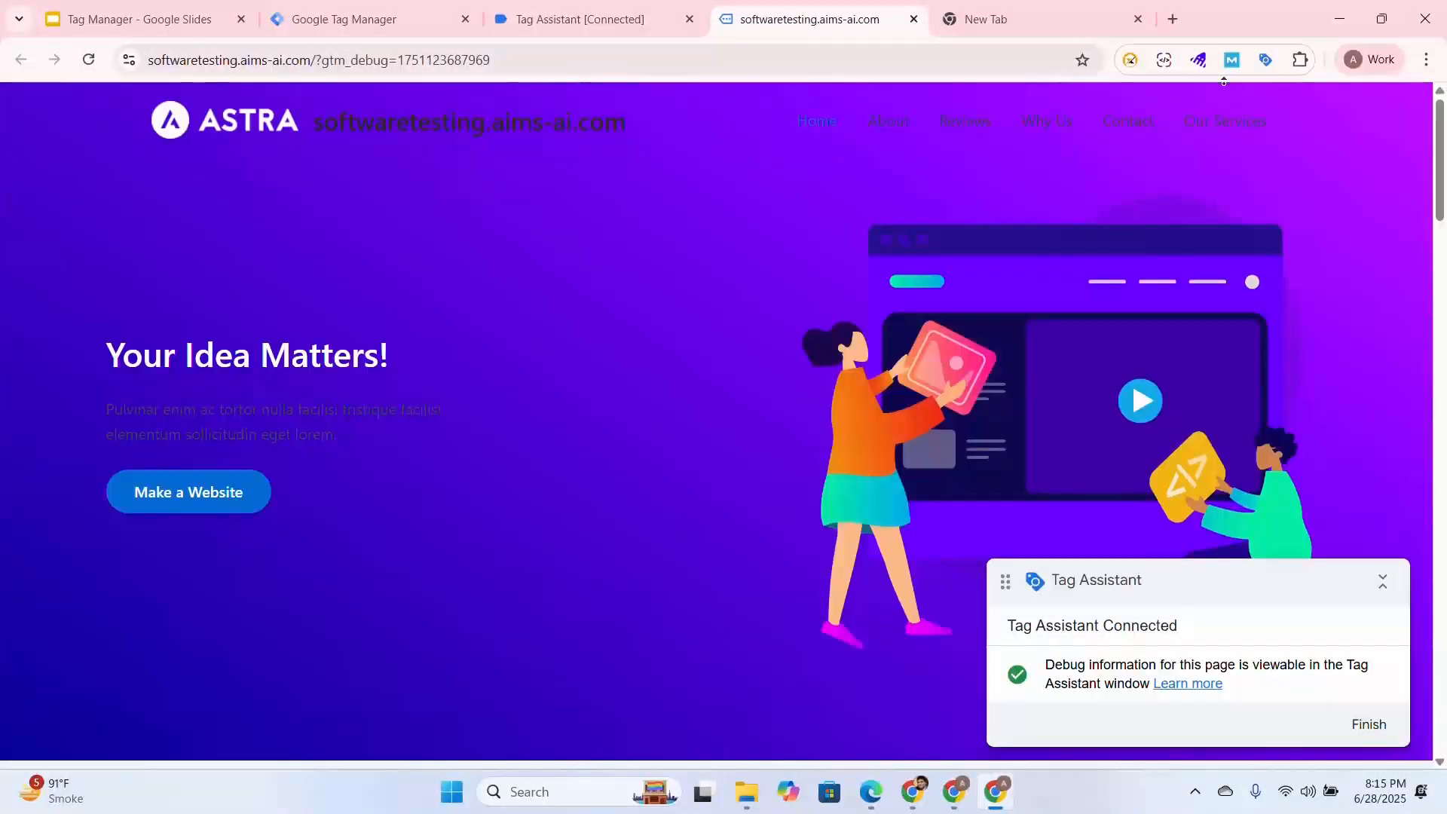
left_click(1234, 127)
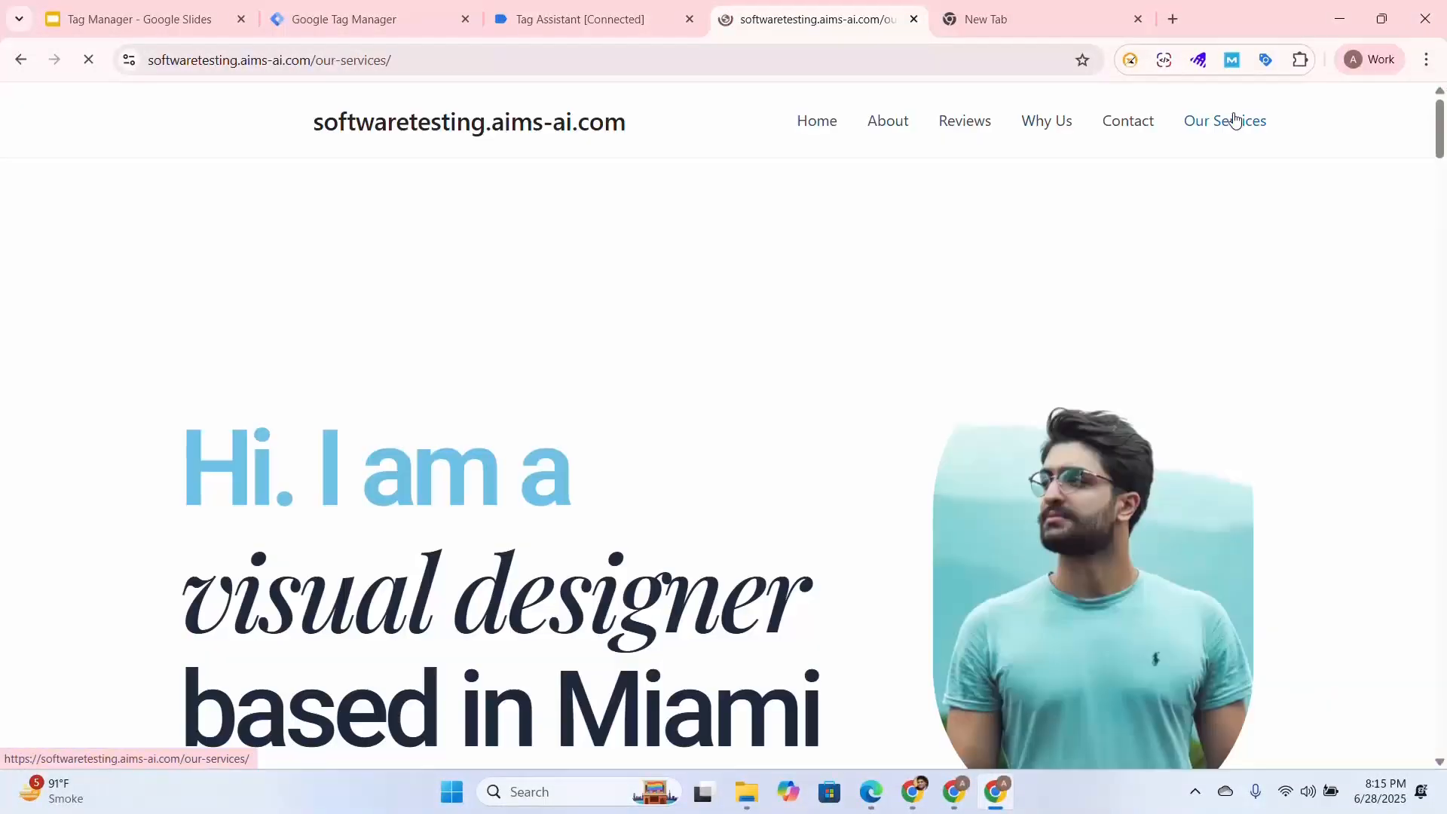
left_click(561, 21)
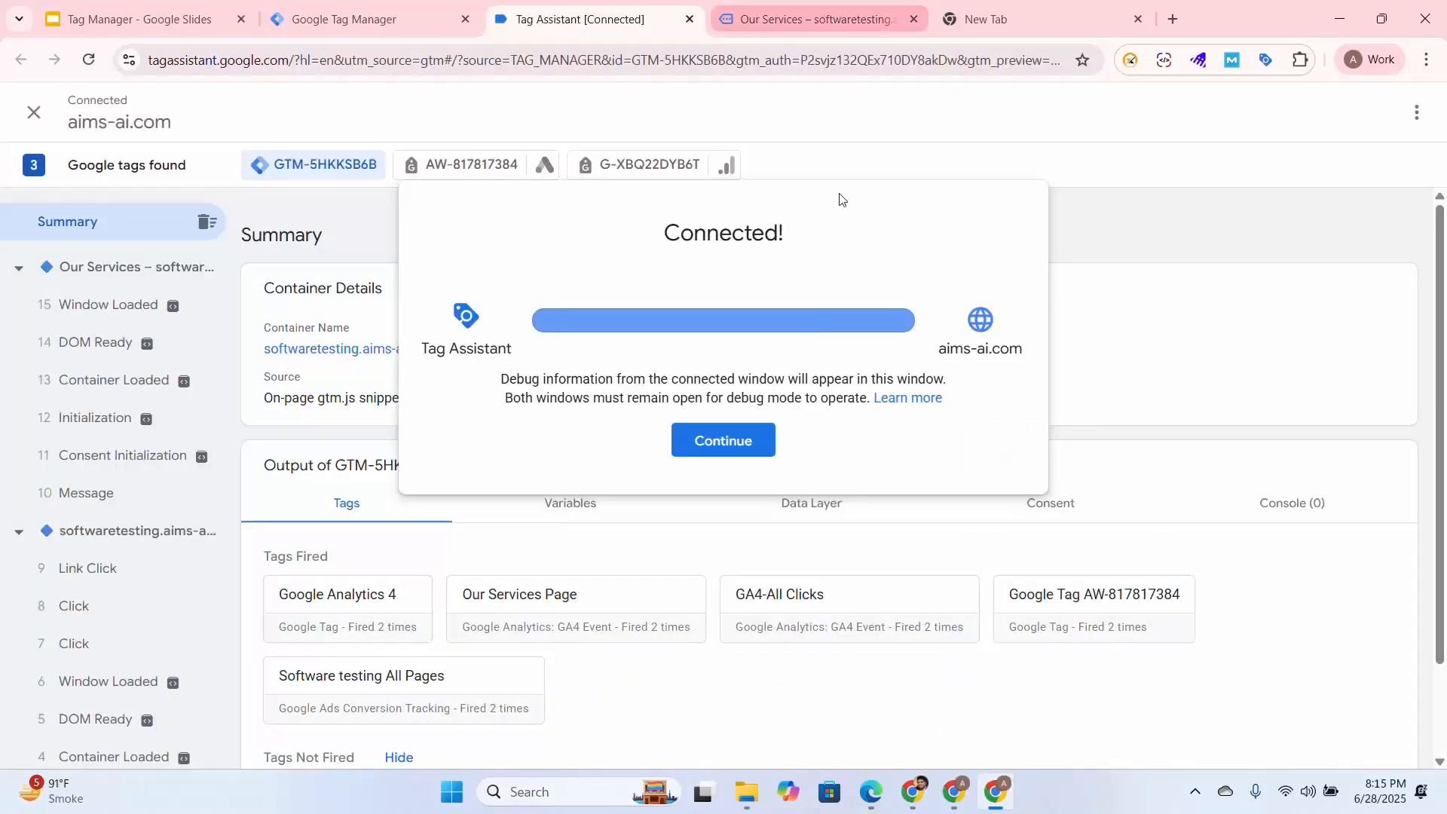
left_click(737, 439)
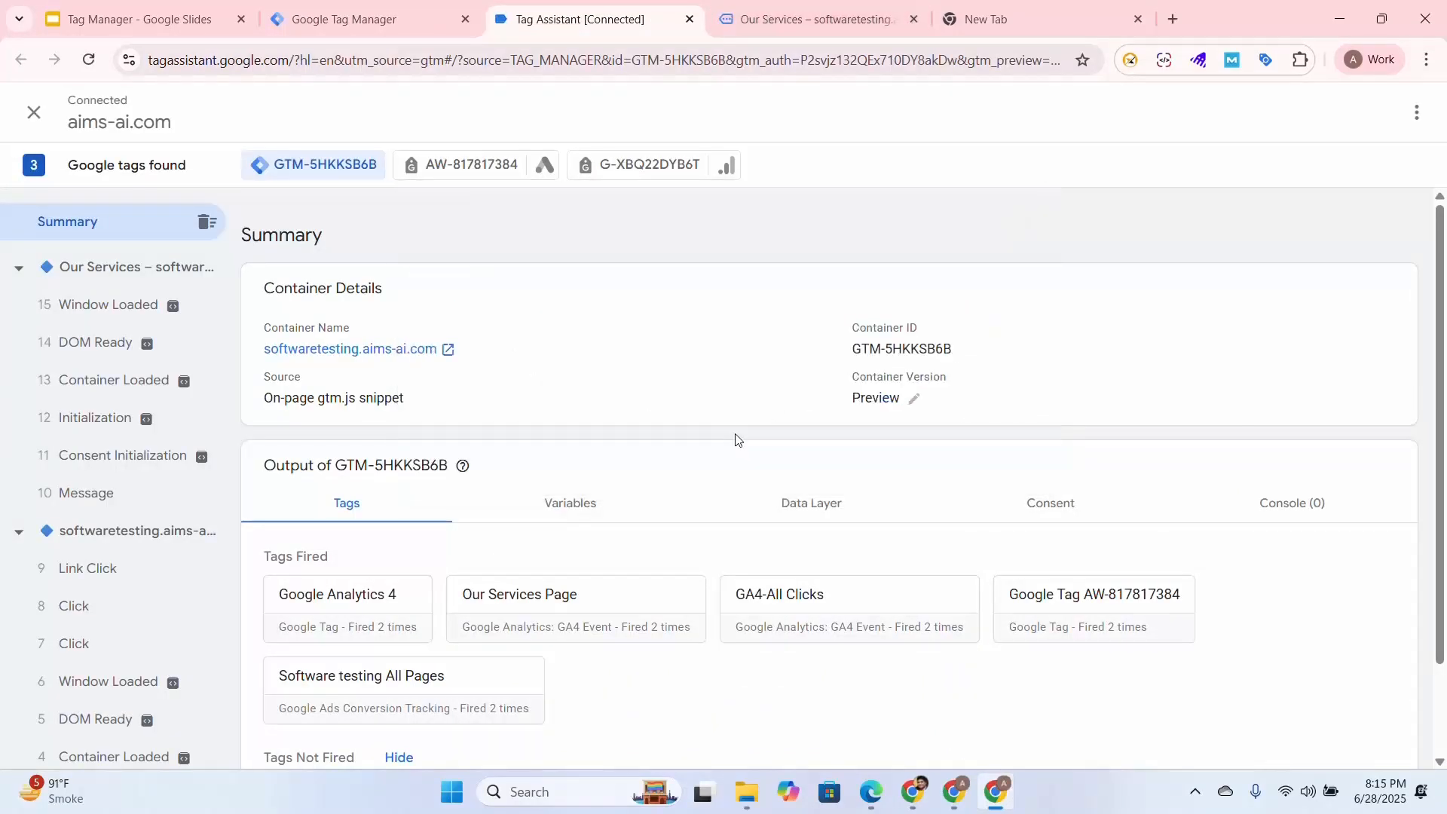
- Examine the properties, firing triggers and hits sent of the fired Google Tag AW-817817384, and return to the debug summary
left_click(1079, 613)
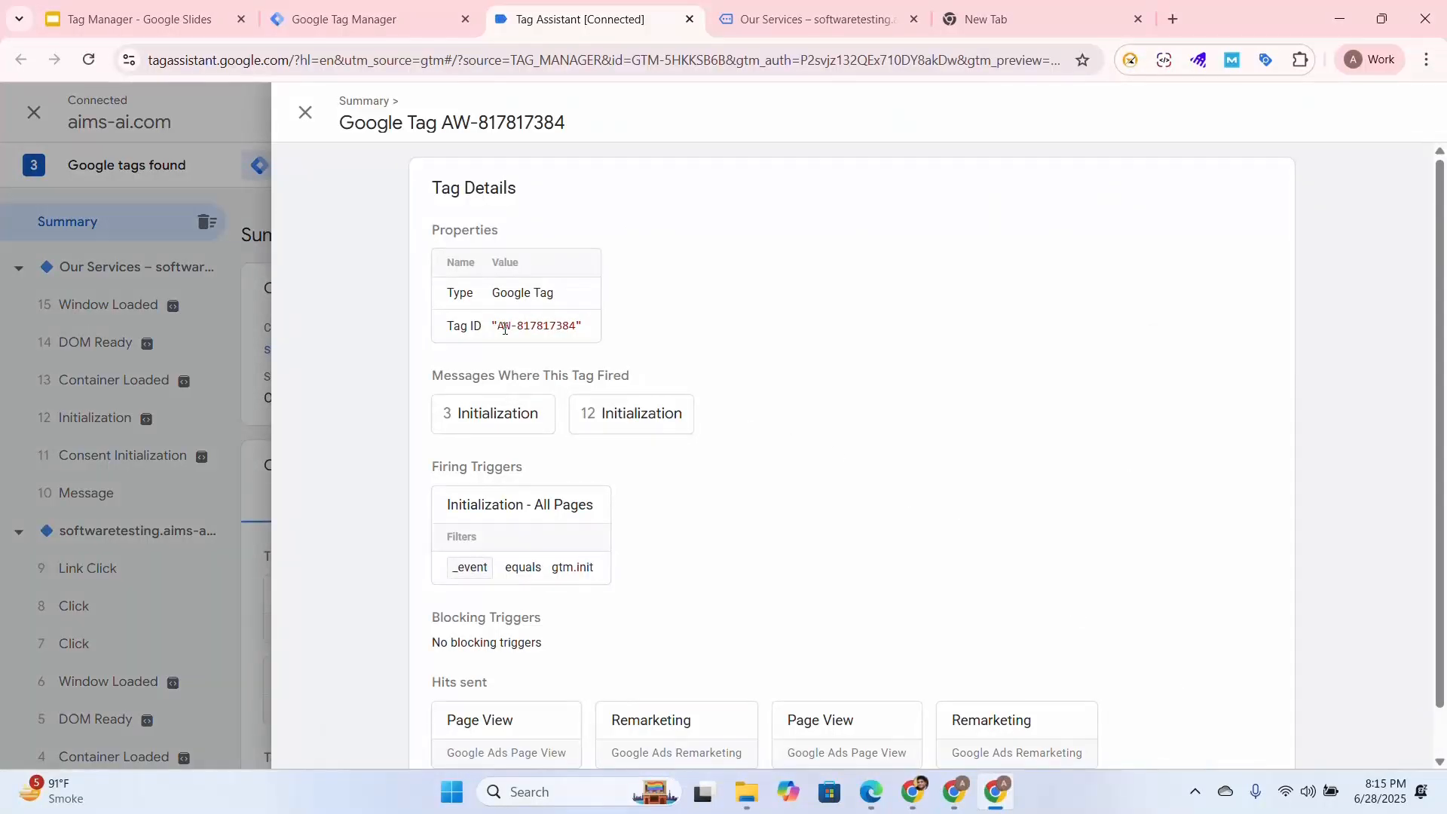
left_click_drag(505, 328, 589, 331)
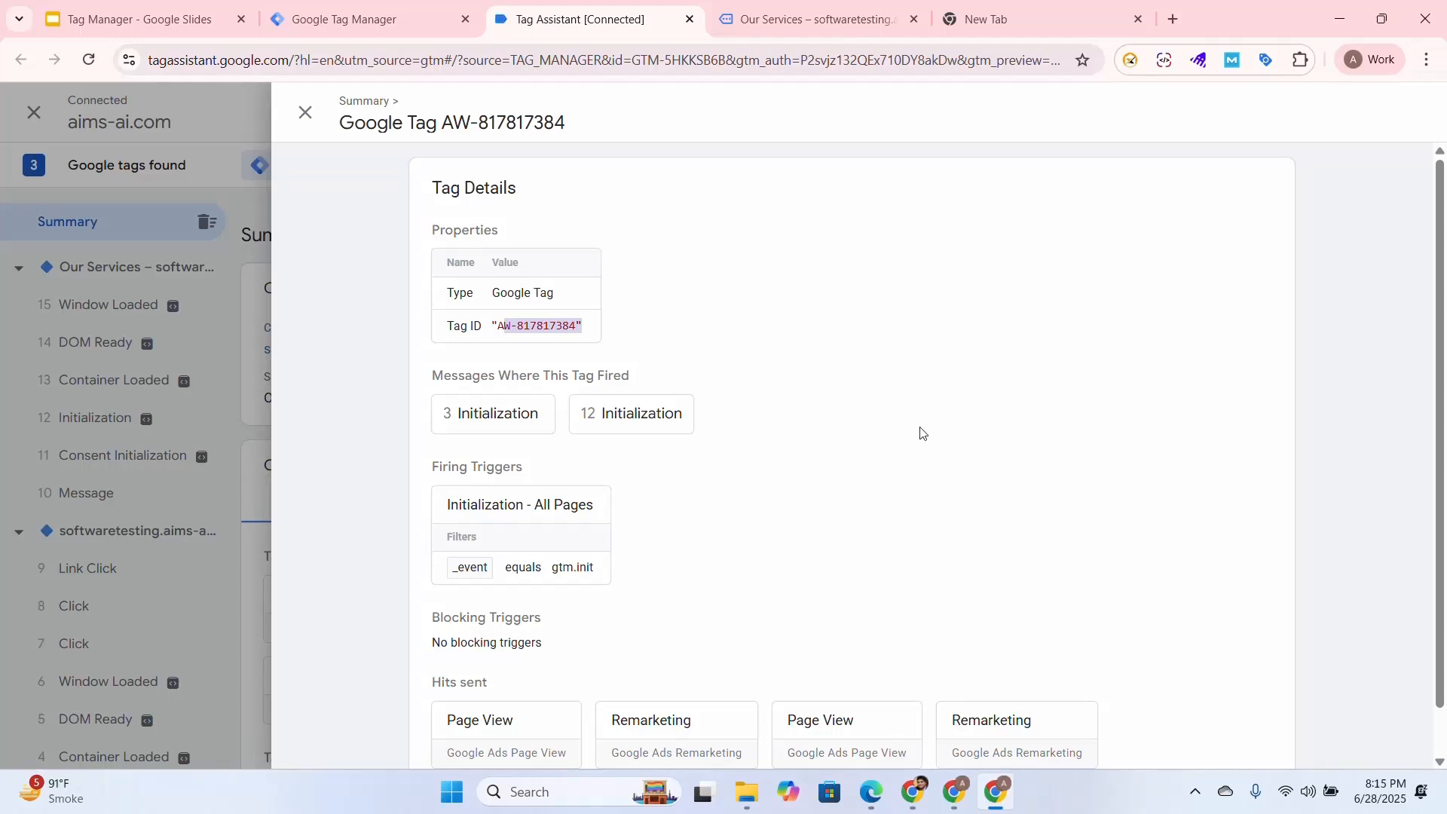
scroll(1071, 453, "down", 1)
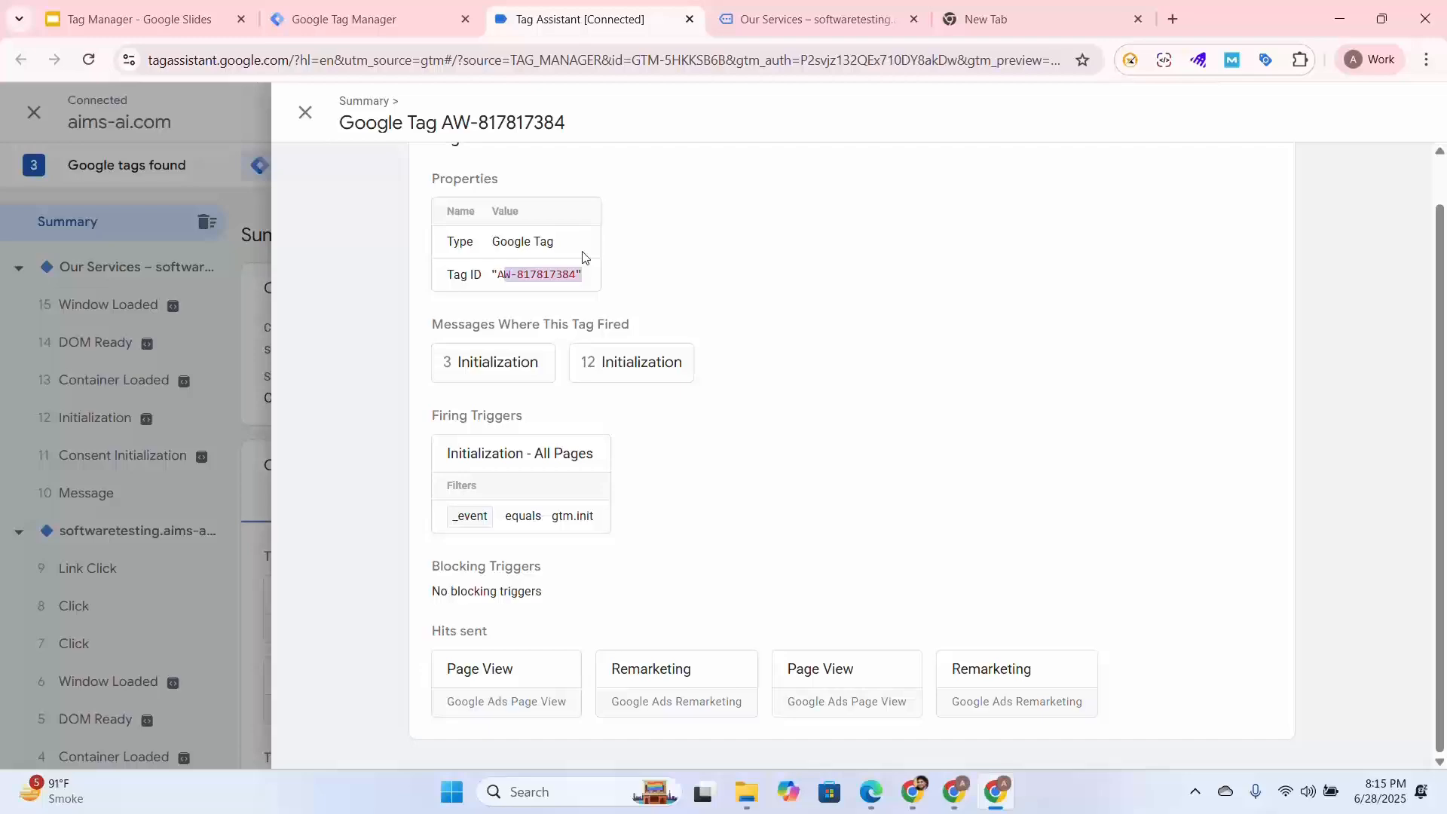
left_click(306, 113)
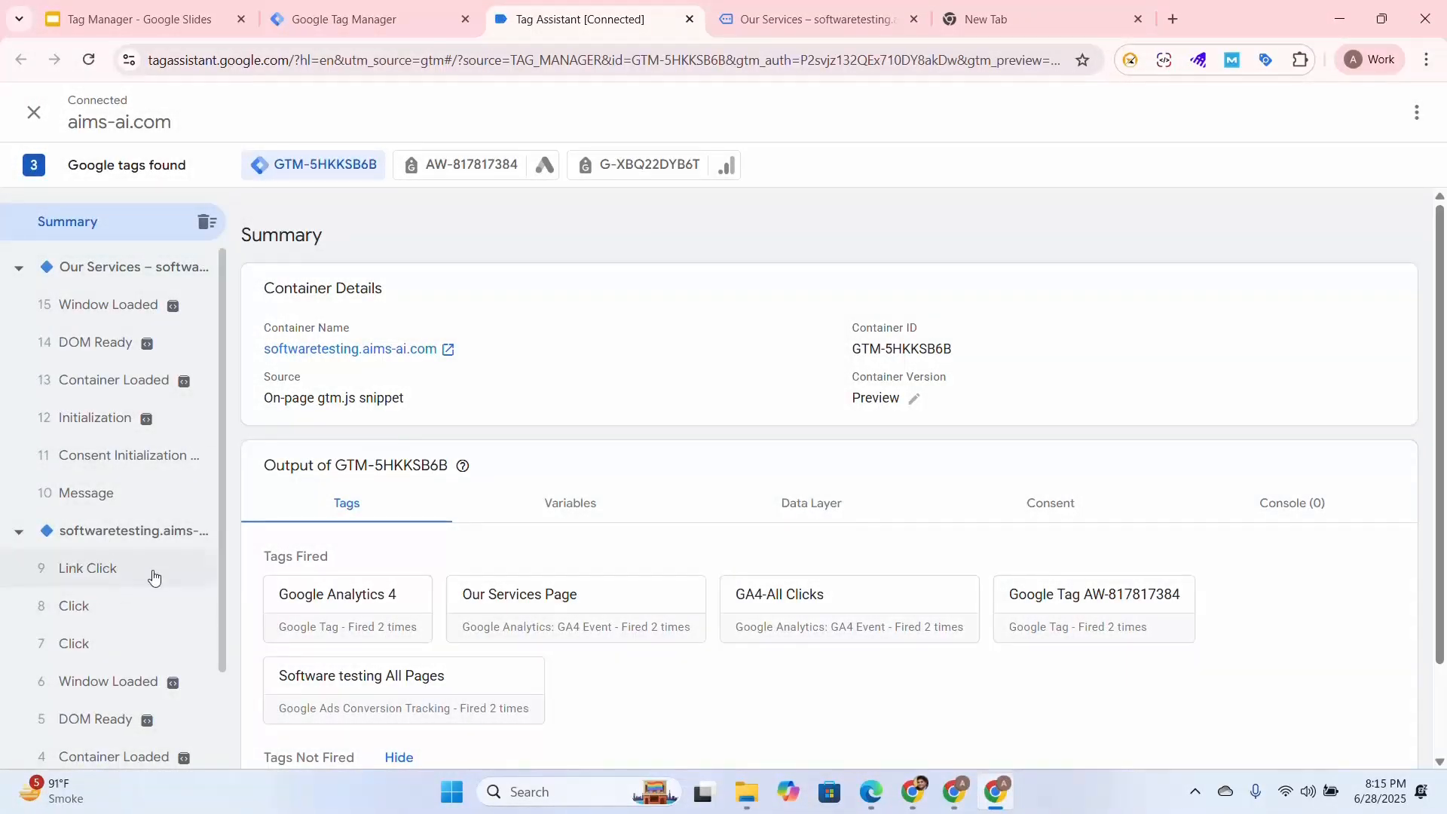
- Examine the variable values for the Link Click event, both Click events and the Our Services page's Window Loaded event
left_click(123, 566)
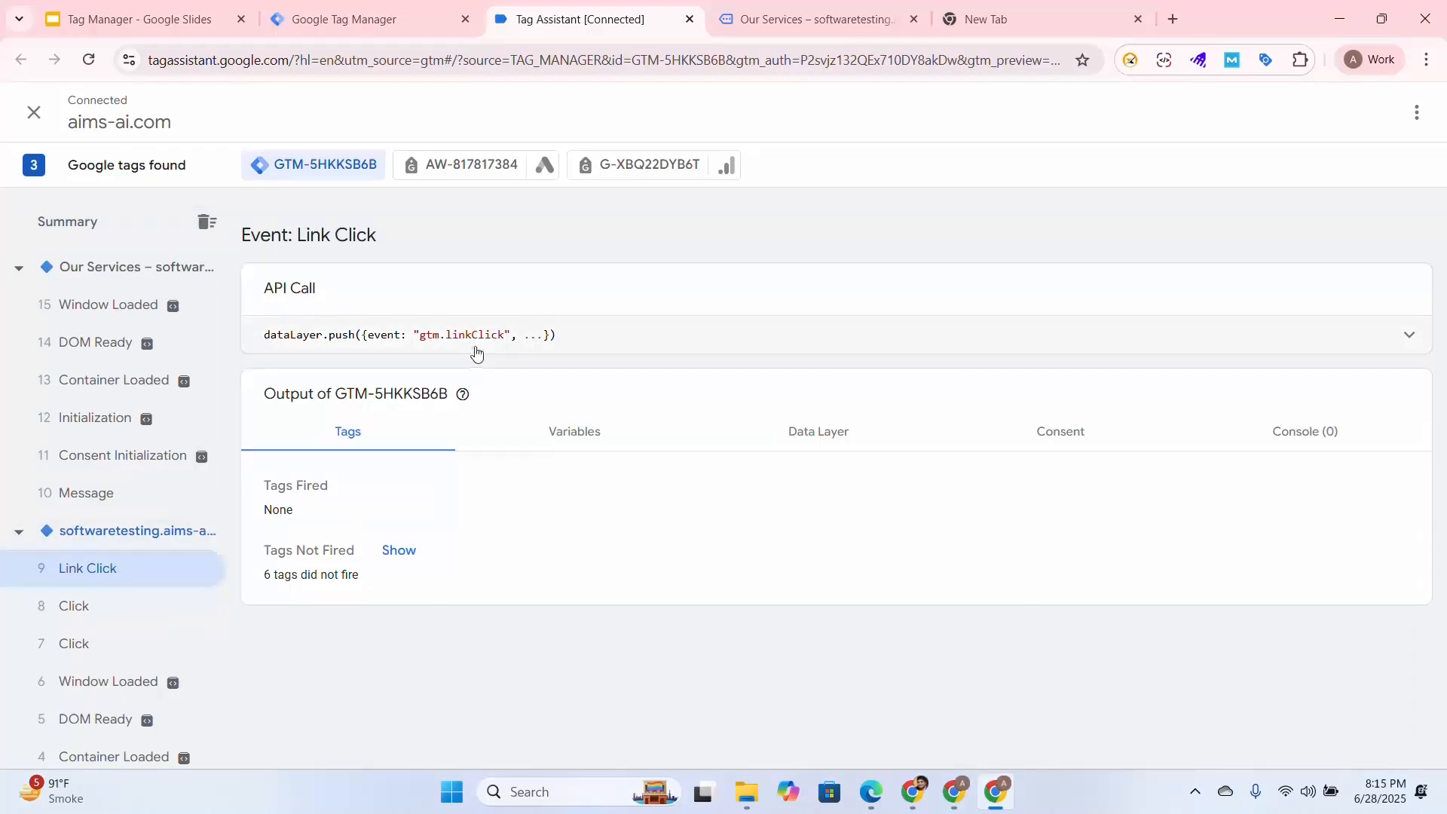
left_click(567, 432)
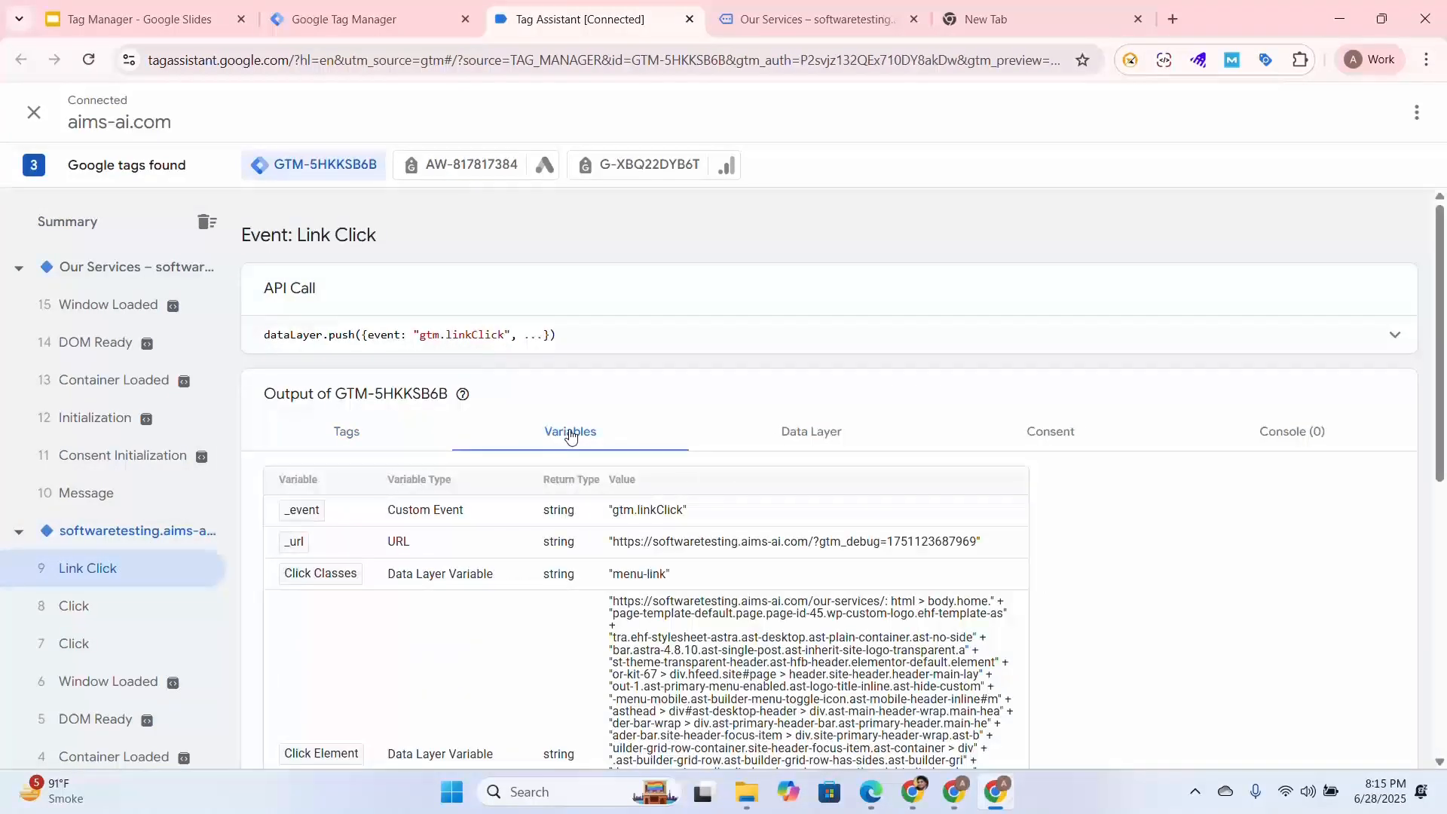
scroll(1128, 536, "down", 1)
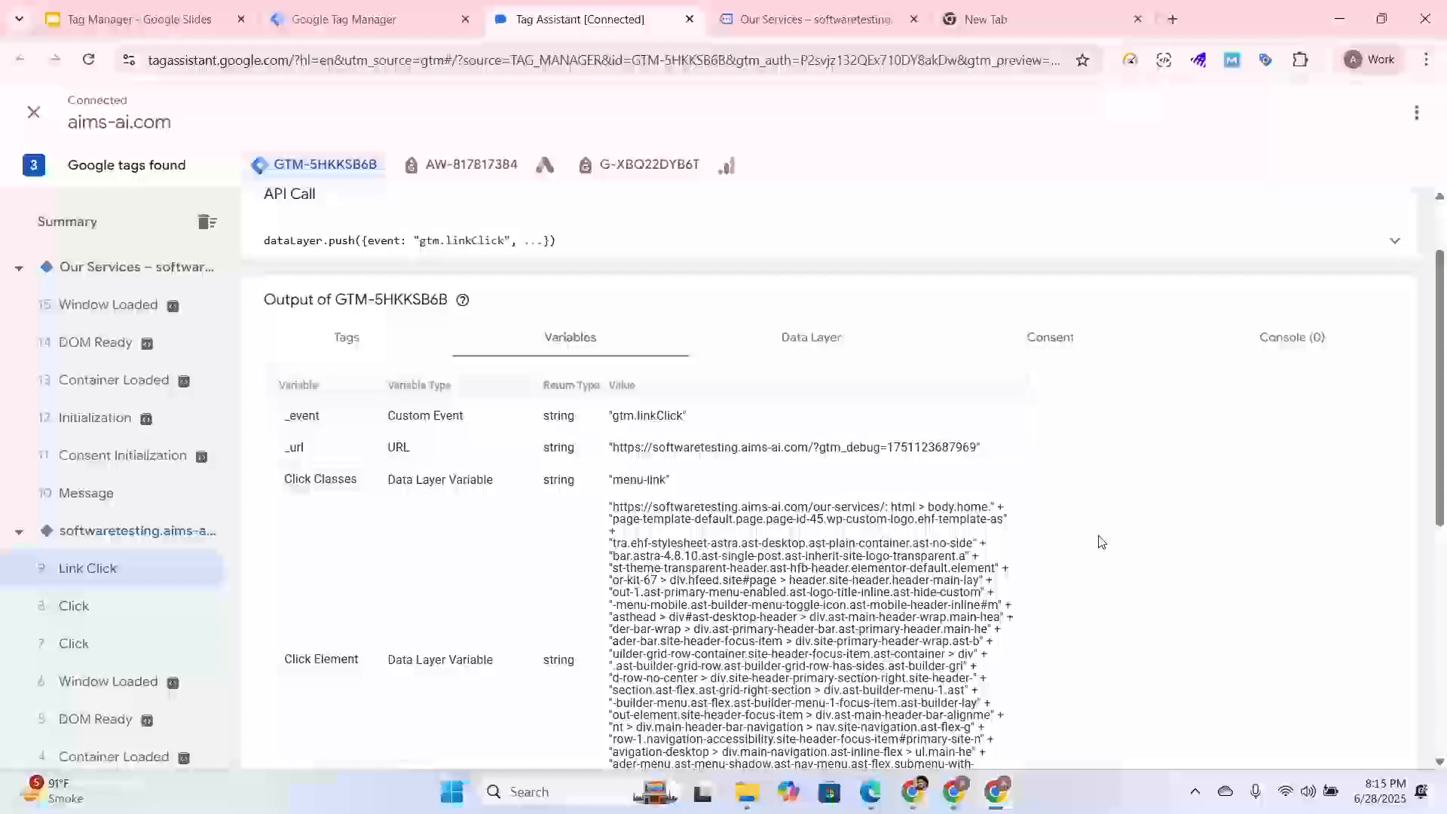
scroll(1097, 545, "down", 2)
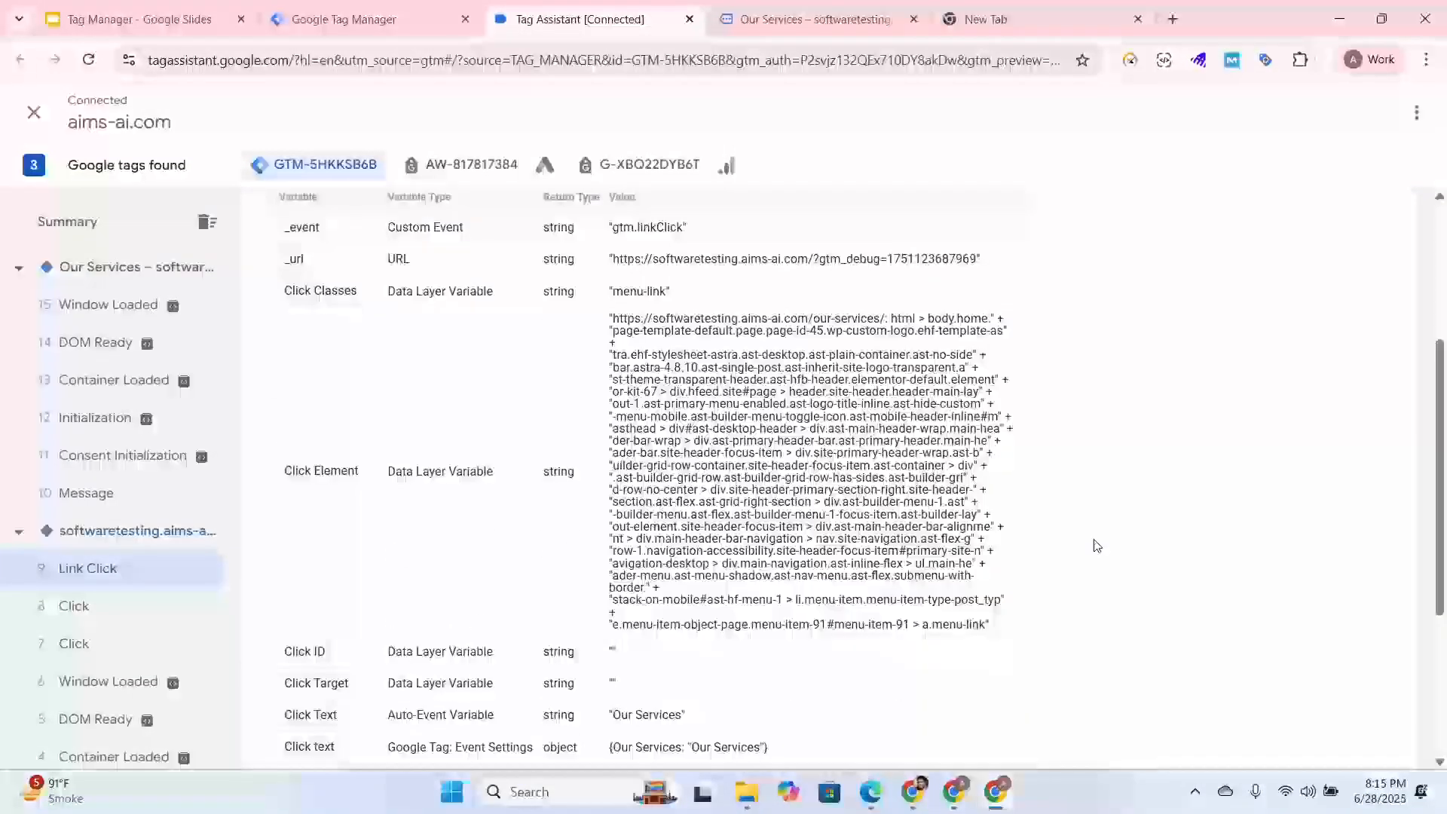
scroll(1097, 545, "down", 2)
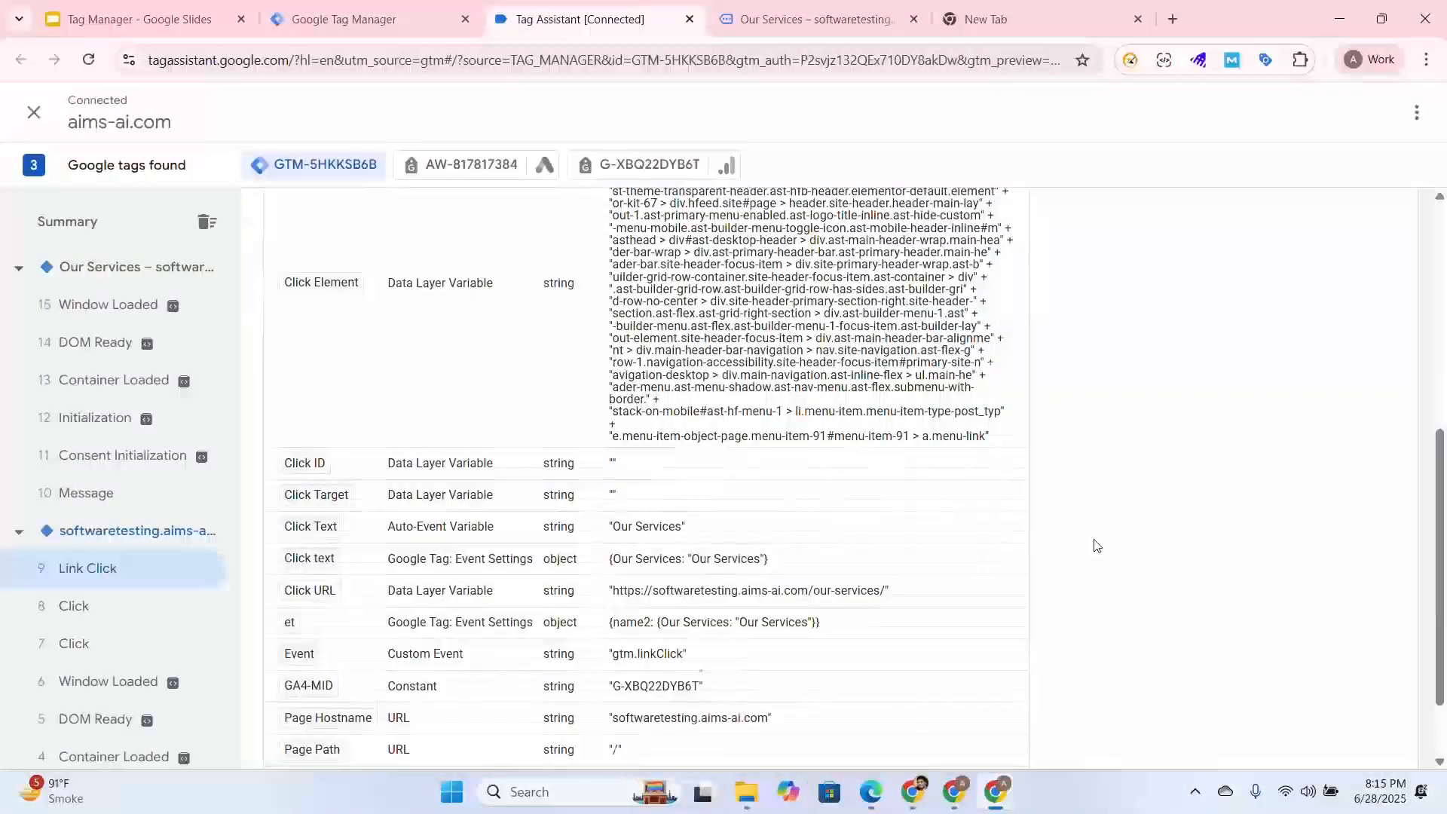
scroll(1093, 546, "down", 1)
left_click(106, 606)
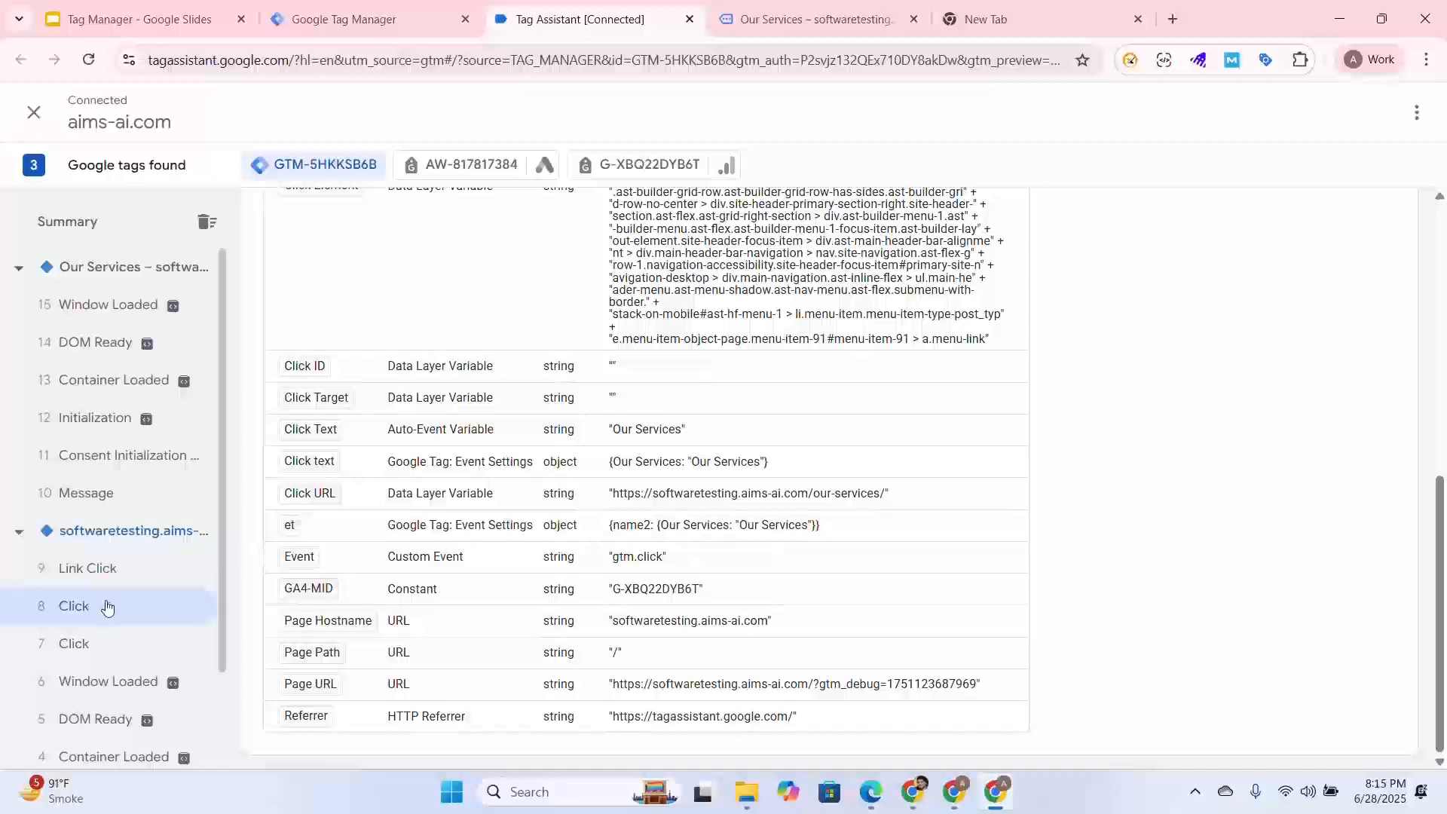
left_click(104, 643)
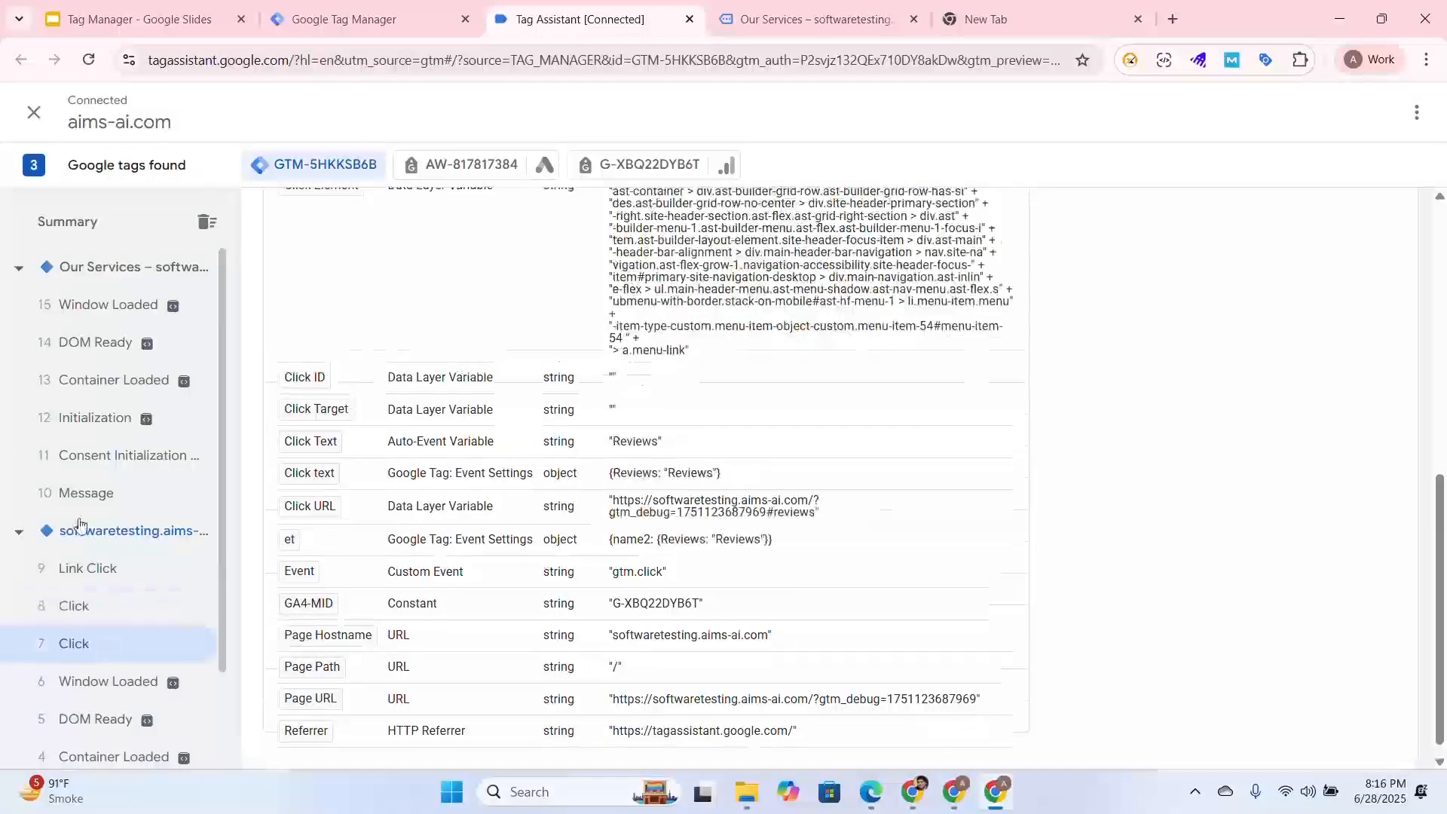
left_click(111, 307)
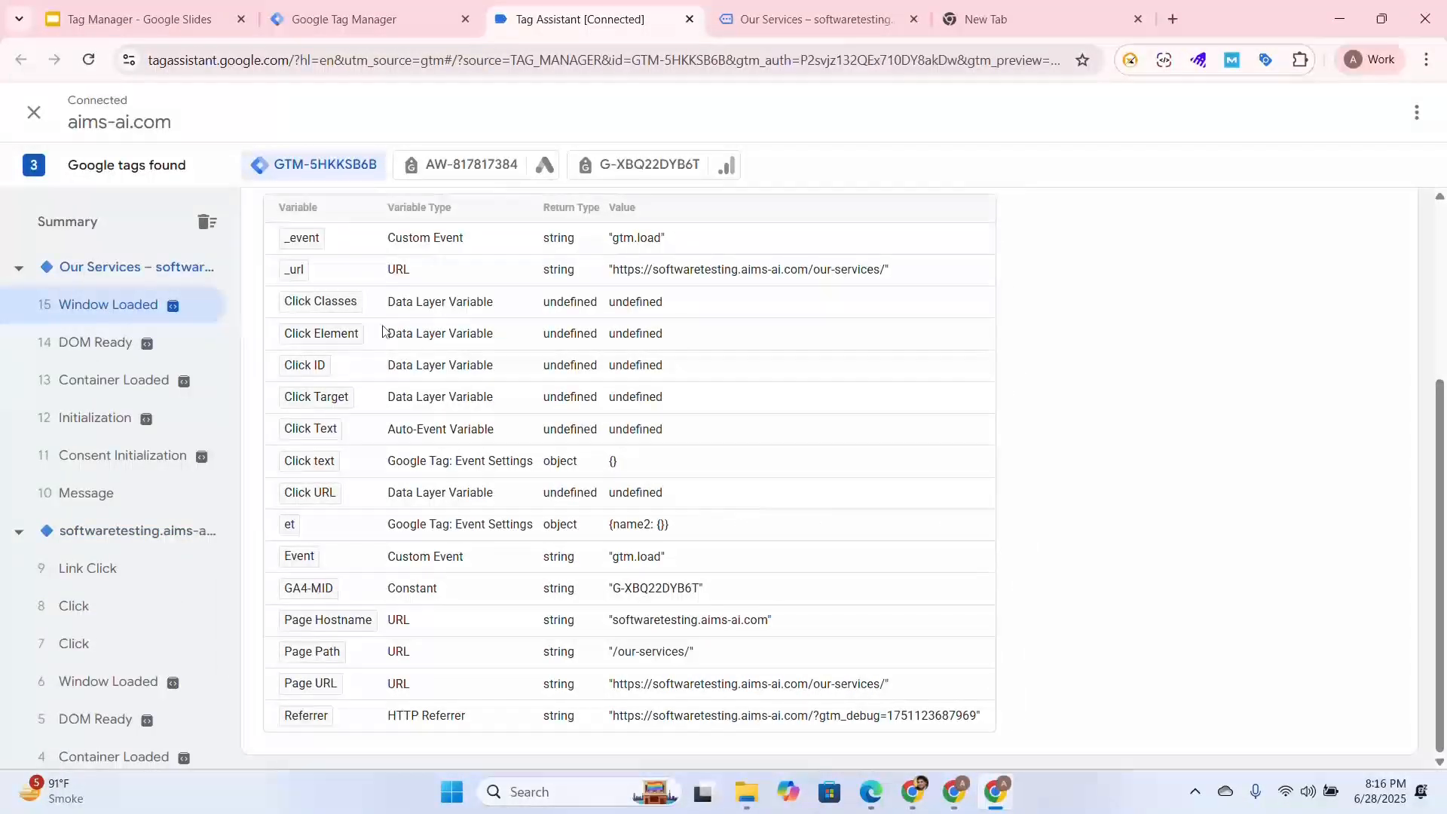
- Switch to Google Ads, finish the conversion setup, and launch Tag Assistant troubleshooting for the "software testing page" page view conversion action
left_click(911, 793)
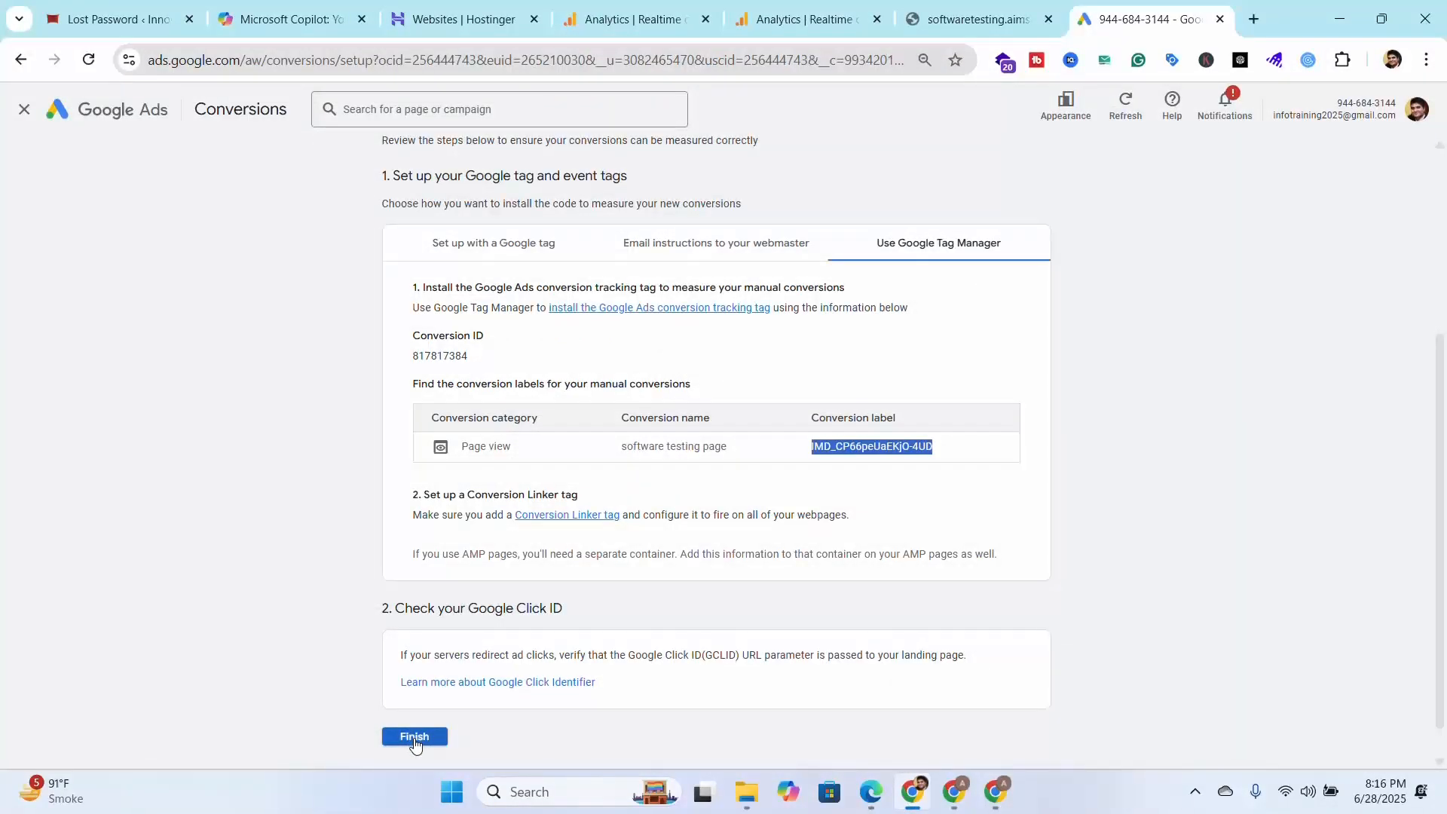
left_click(414, 738)
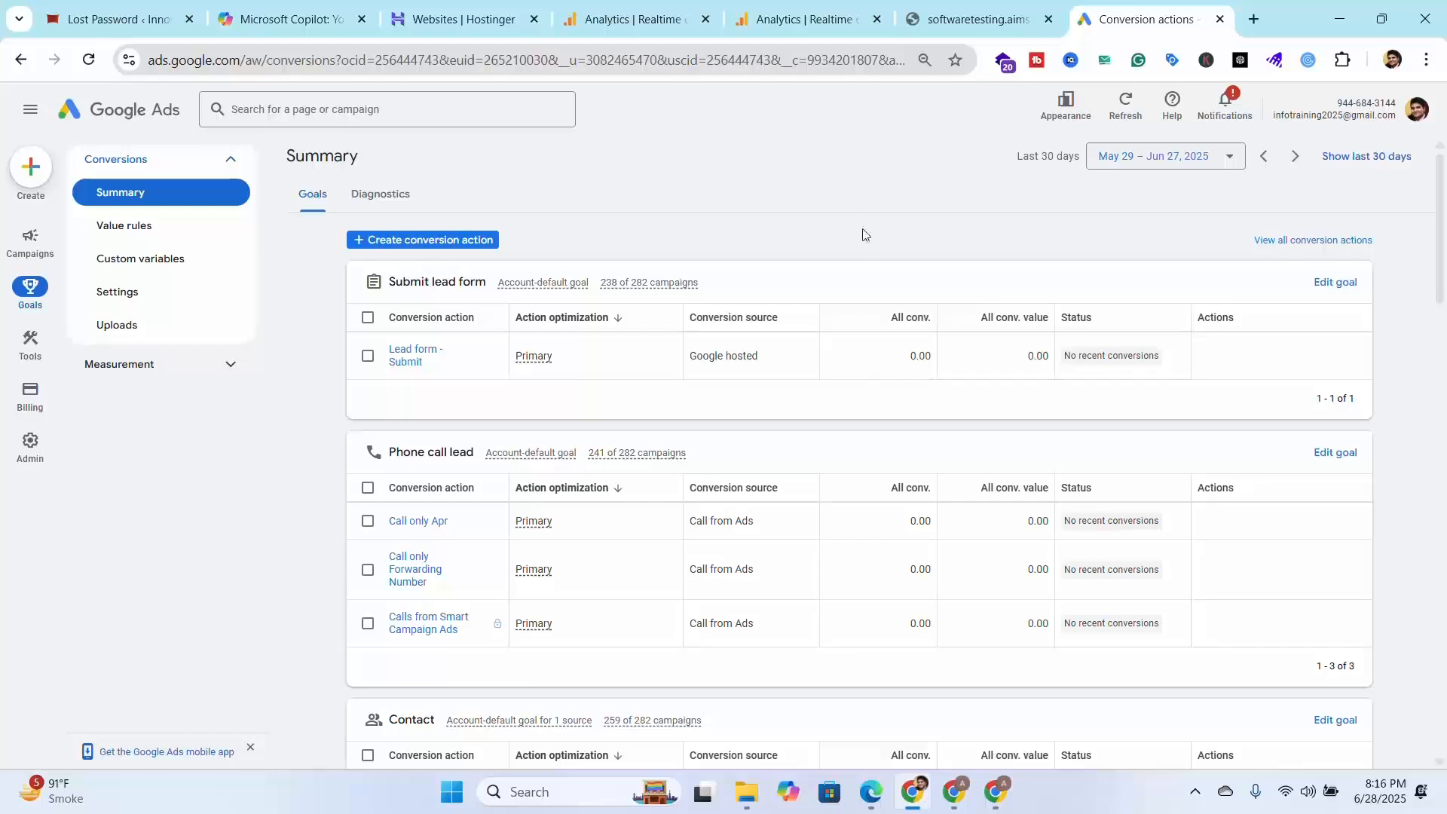
scroll(1445, 317, "down", 2)
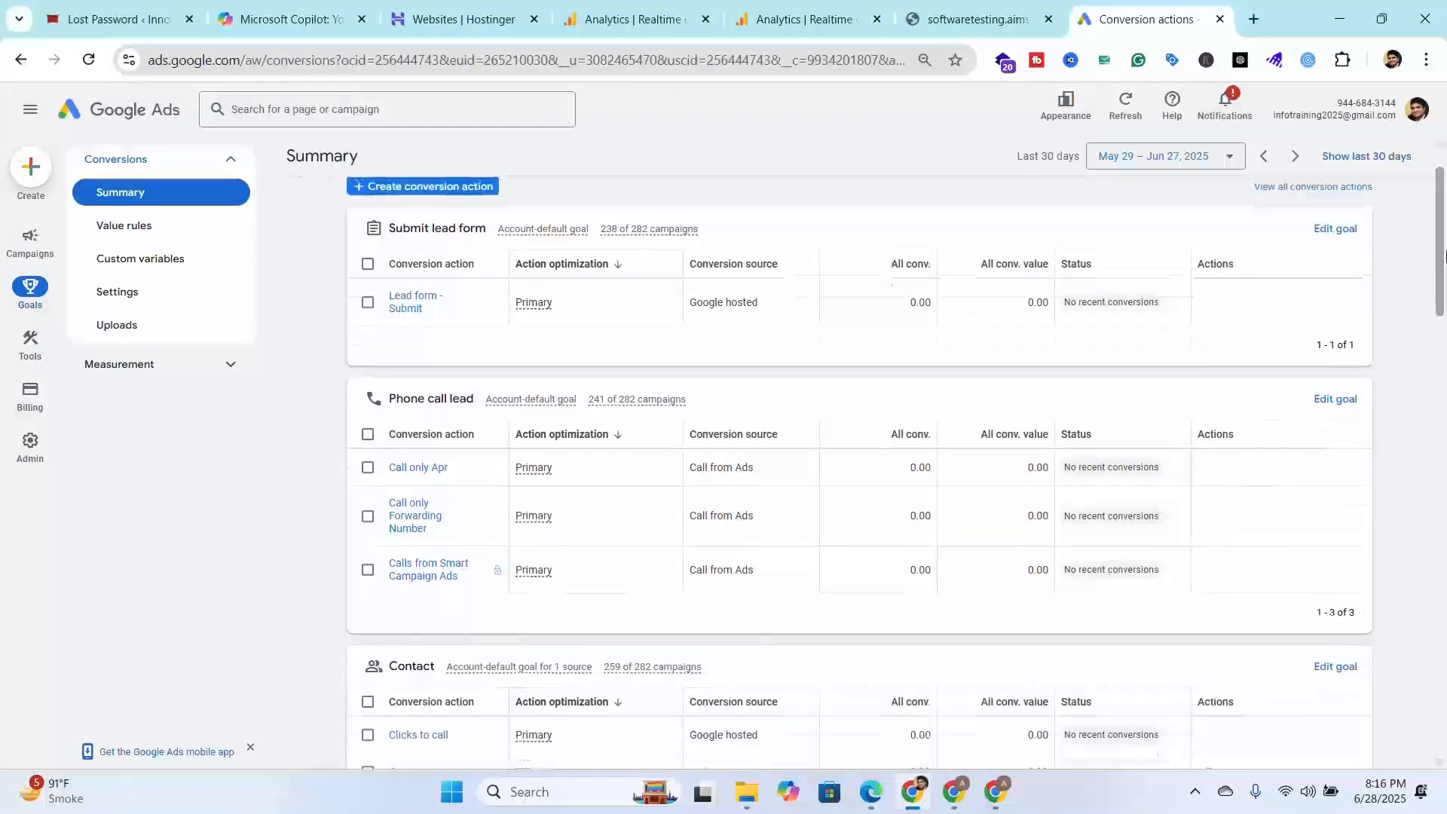
left_click_drag(1445, 267, 1445, 669)
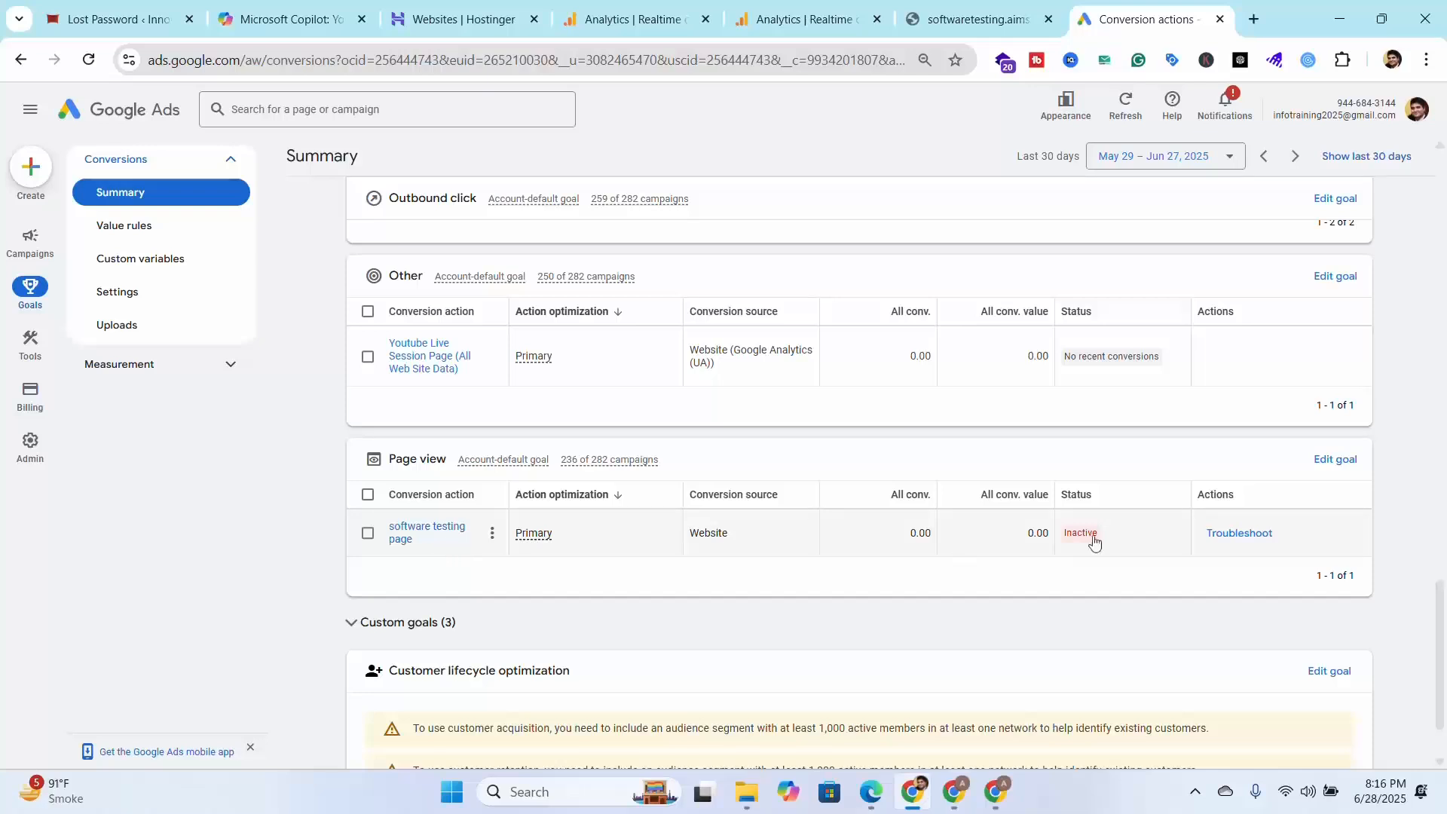
mouse_move(1083, 535)
left_click(1251, 535)
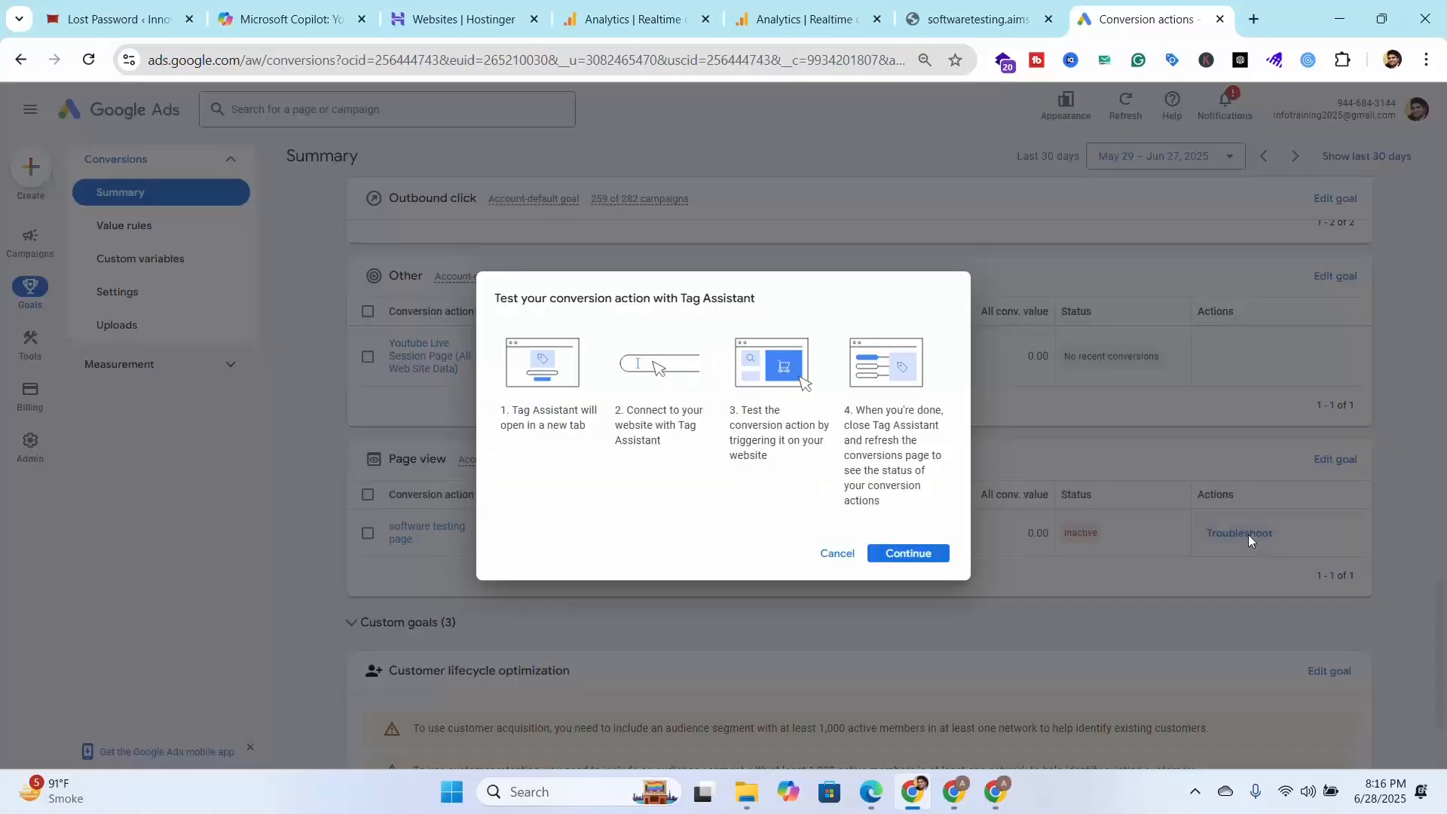
left_click(910, 555)
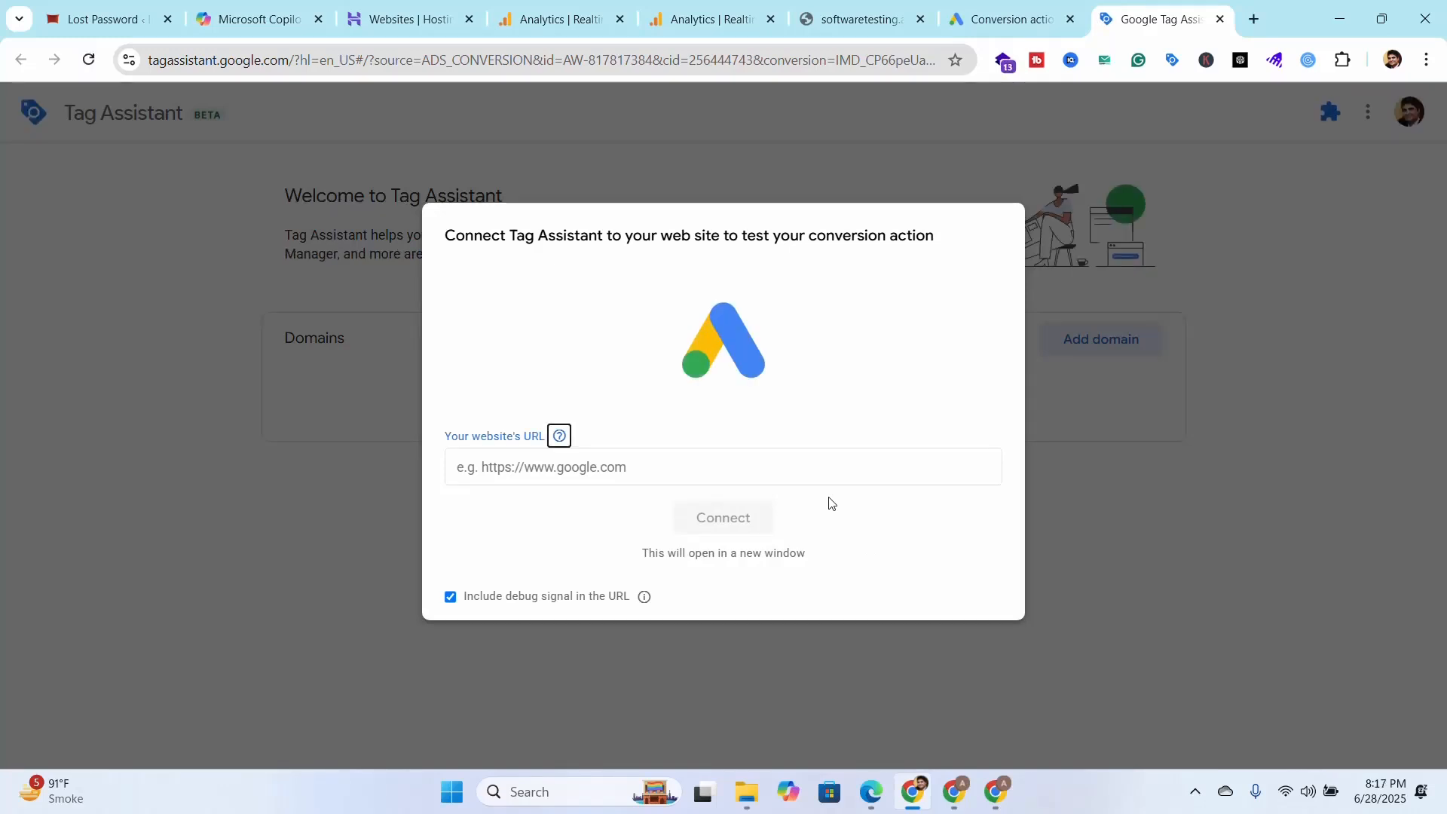
- Copy the Our Services page's web address from the previewed site in the other browser window
left_click(996, 797)
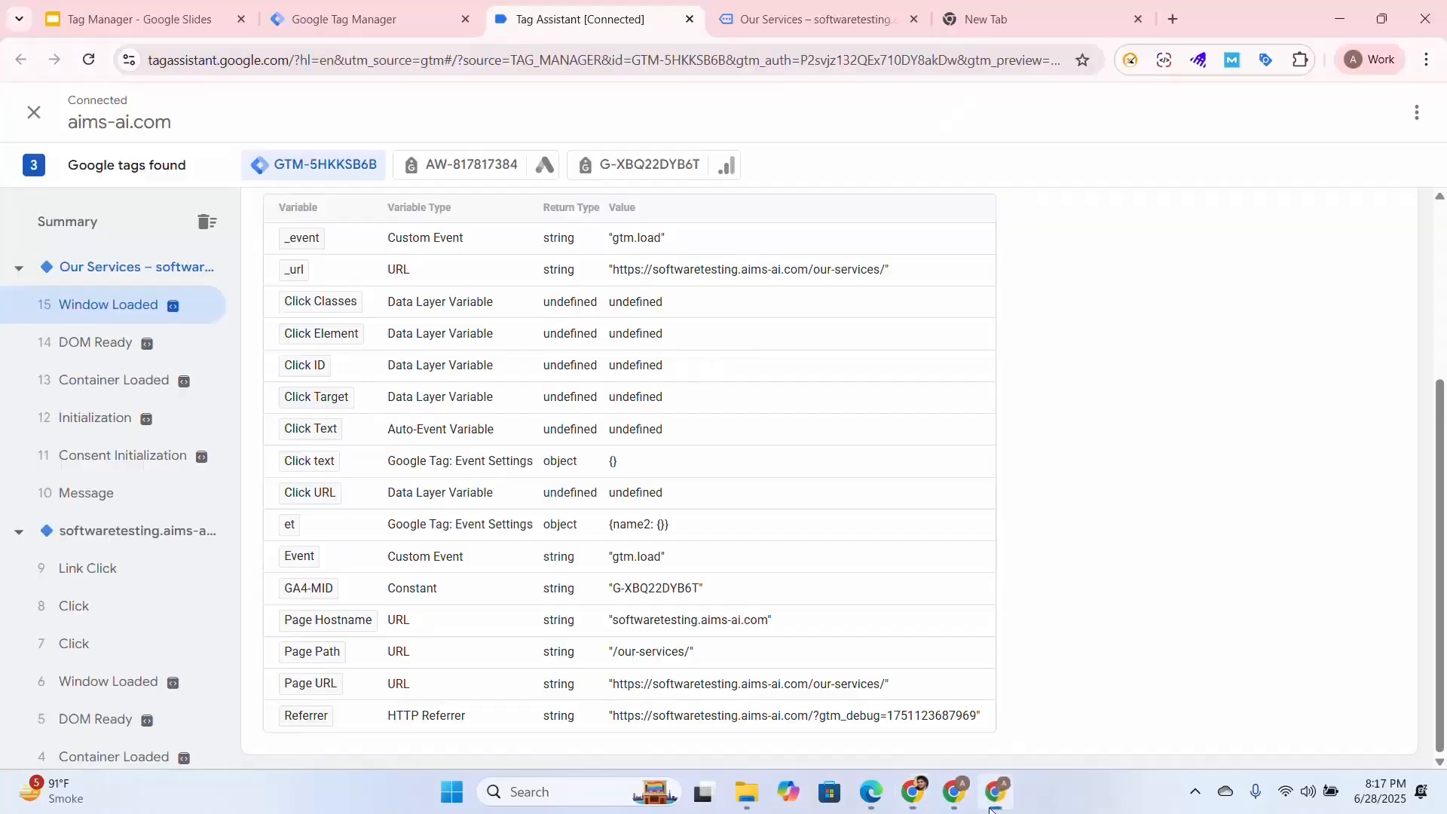
left_click(821, 19)
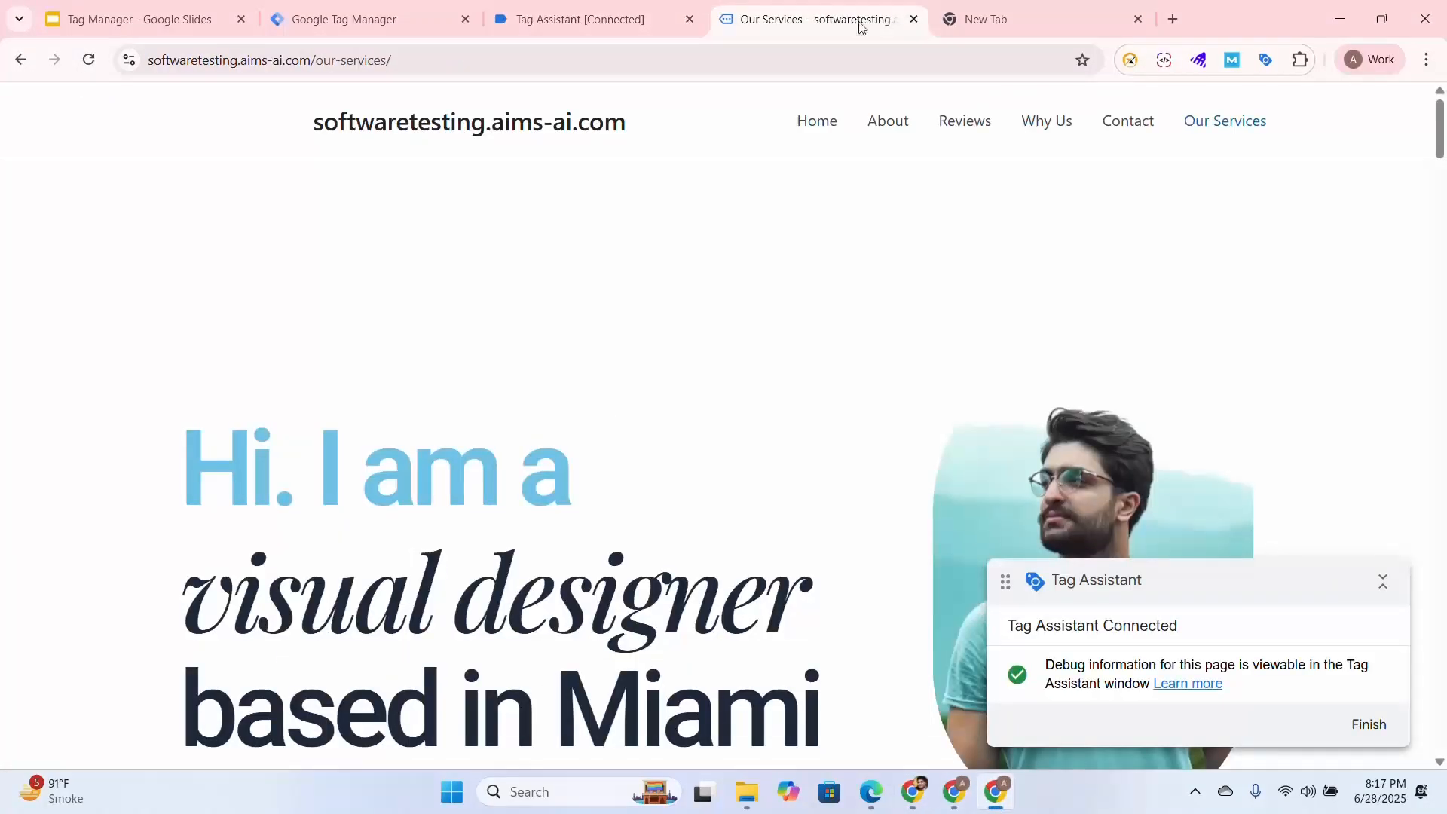
left_click(352, 70)
right_click(352, 70)
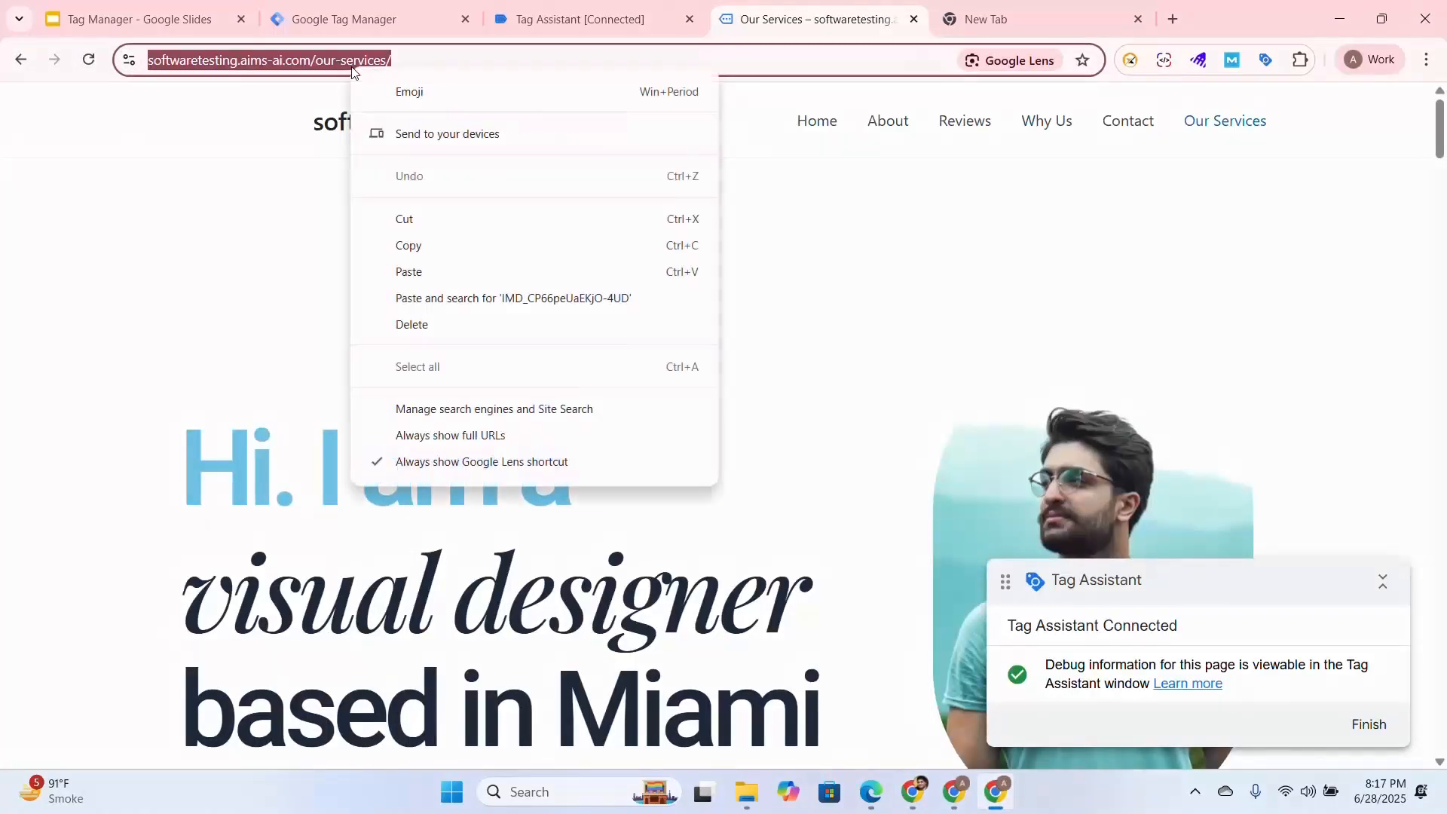
left_click(420, 242)
left_click(913, 791)
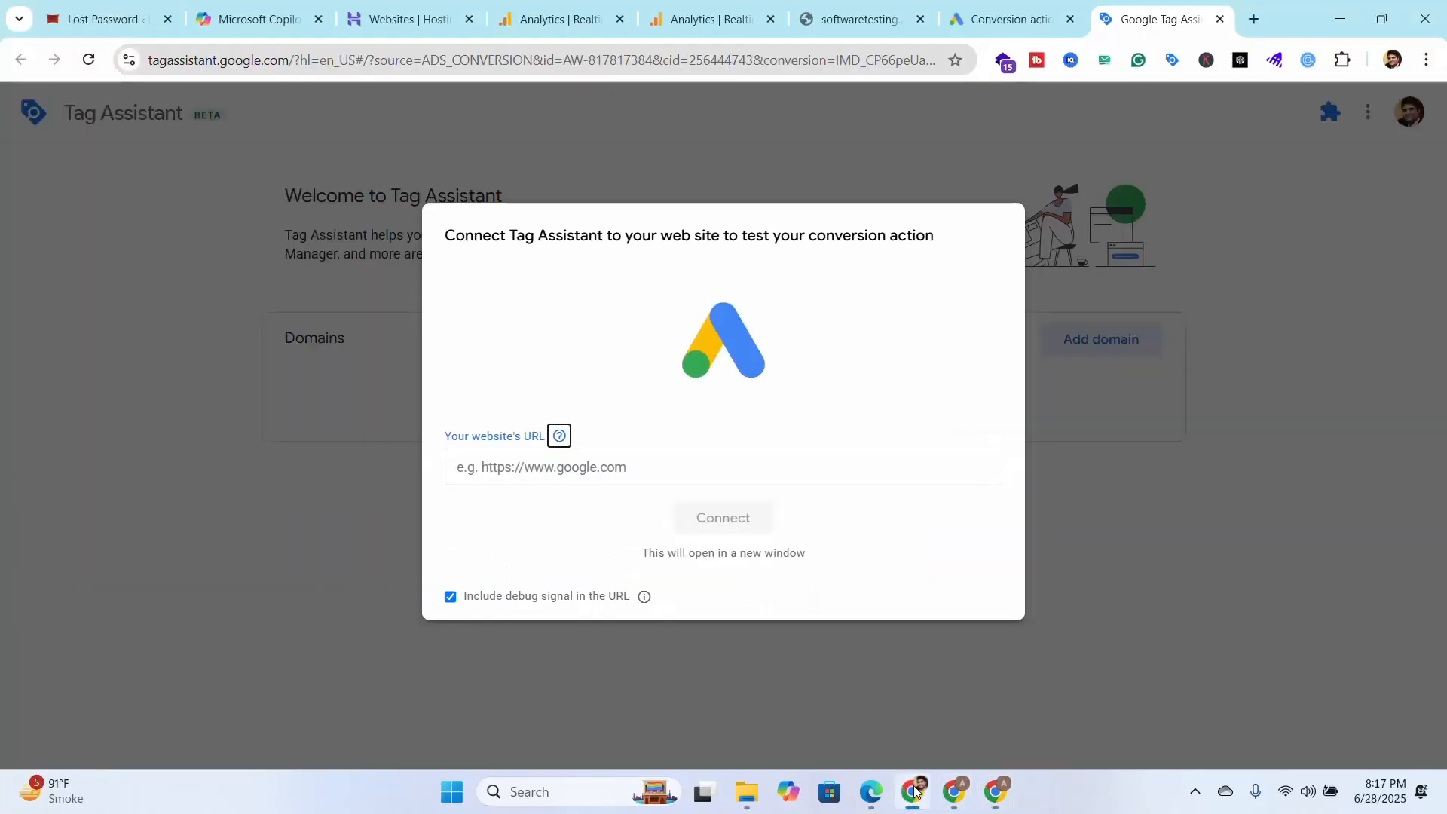
left_click(658, 462)
right_click(659, 462)
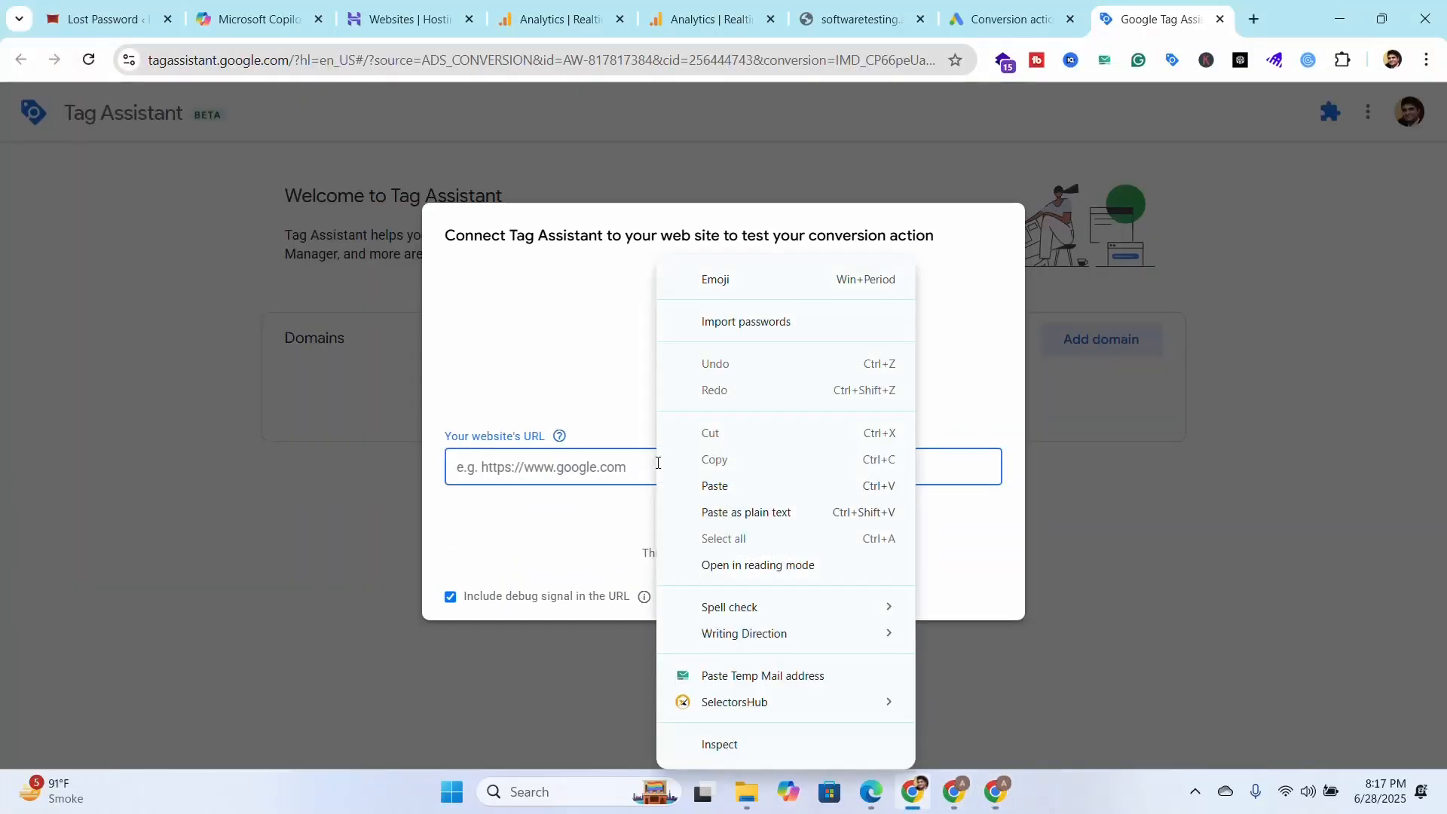
left_click(713, 489)
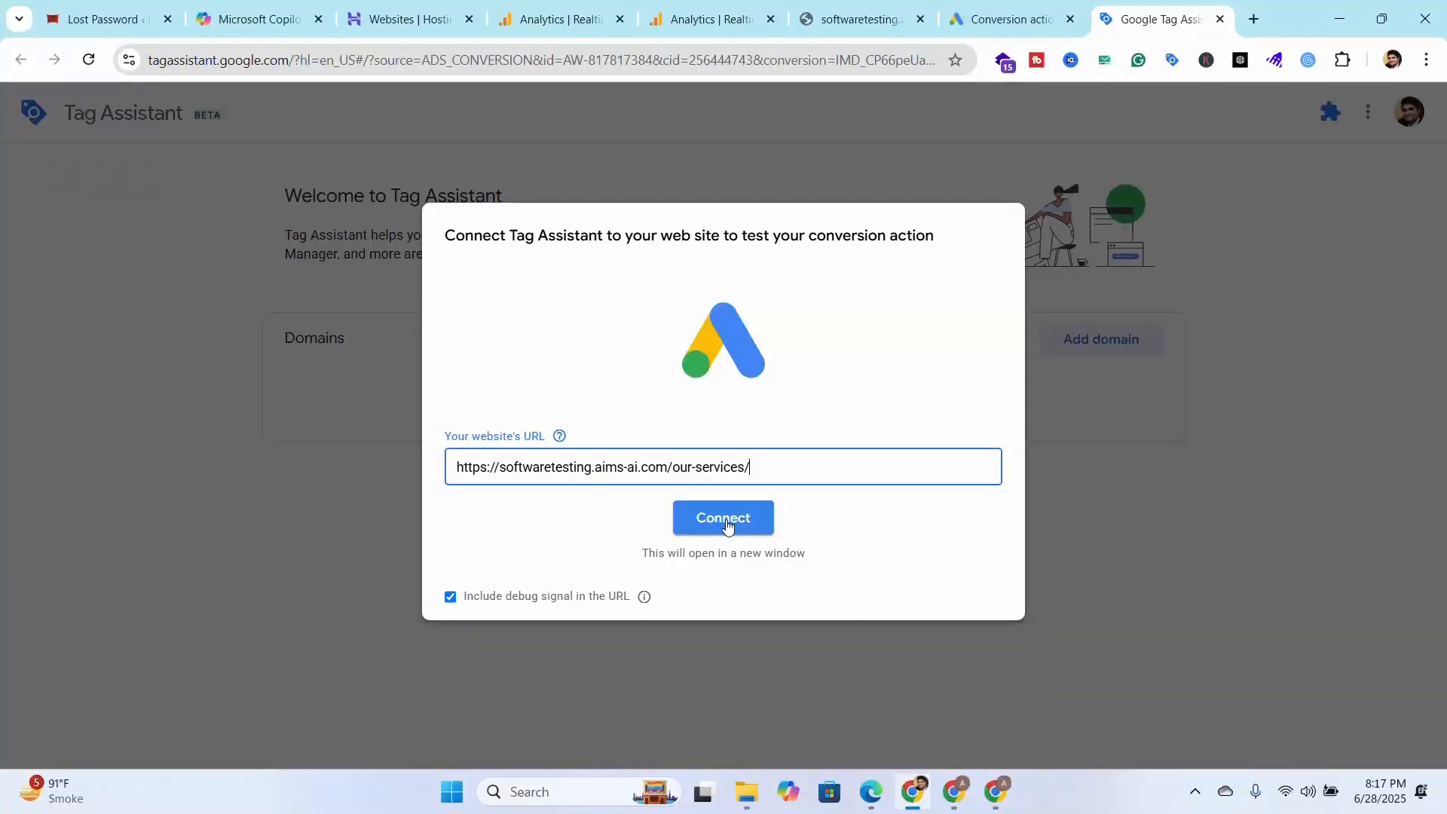
left_click(725, 520)
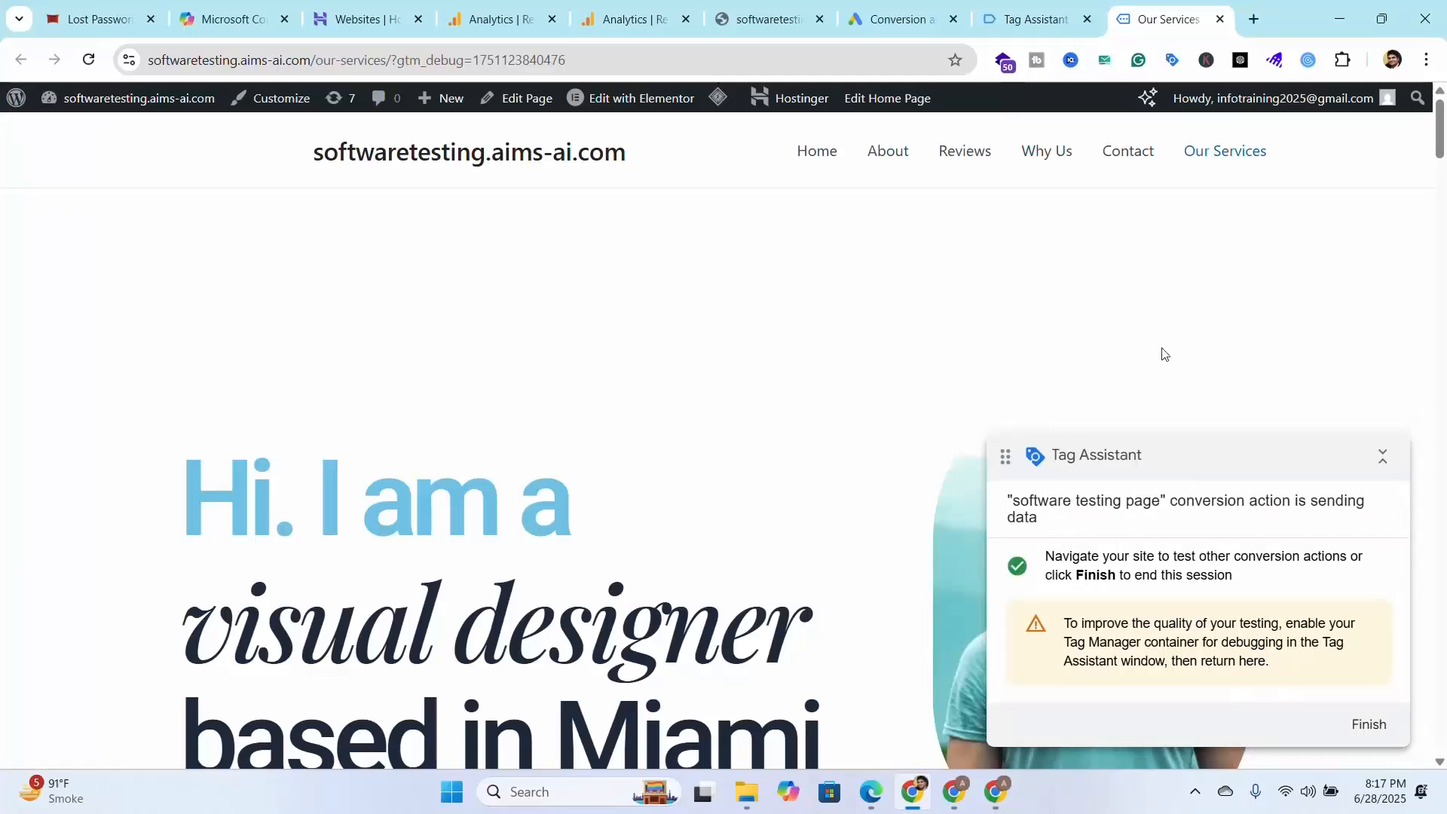
- Visit the Home page and the Our Services page on the connected site to trigger the page view conversion
left_click(812, 160)
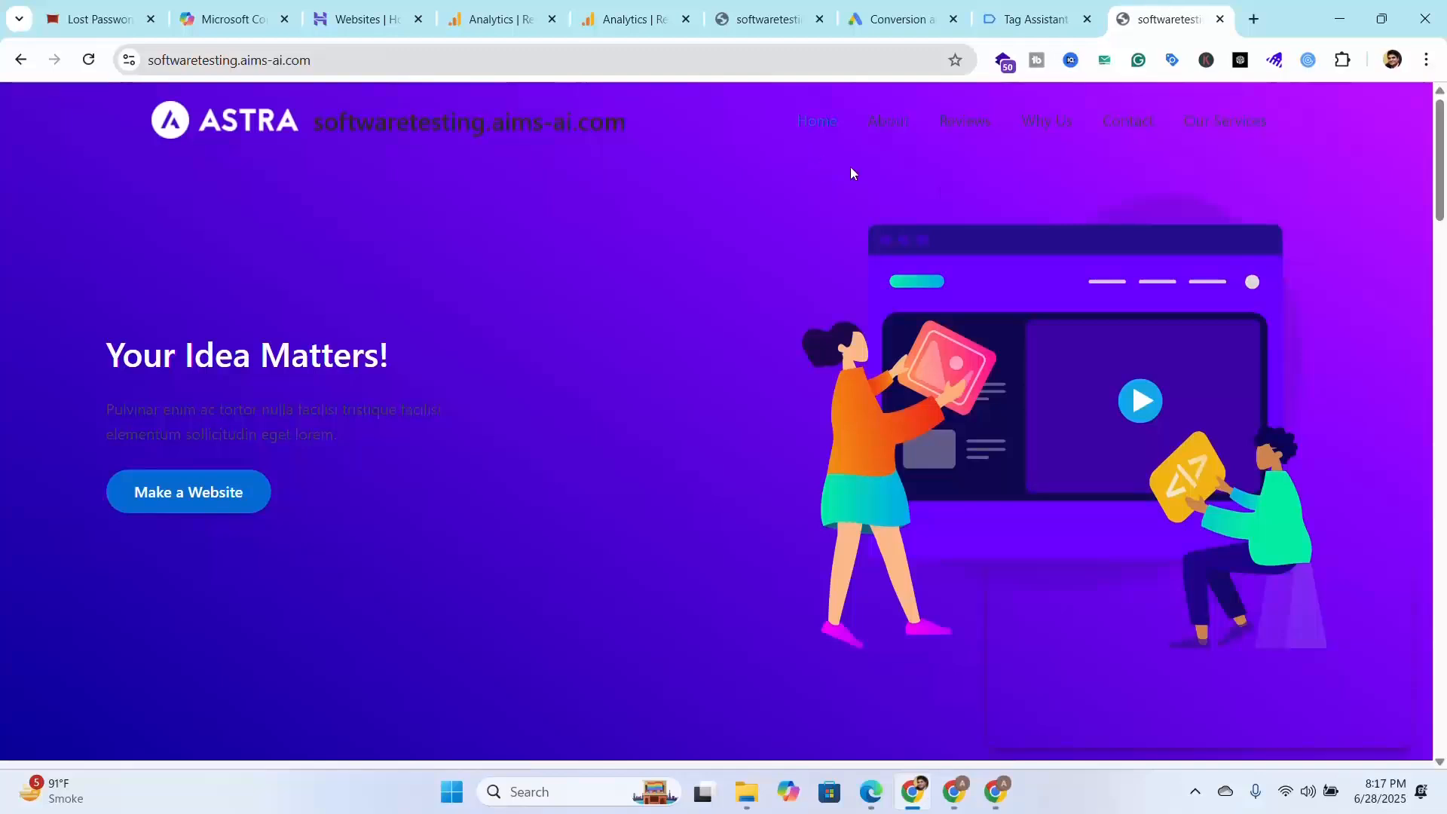
left_click(1215, 130)
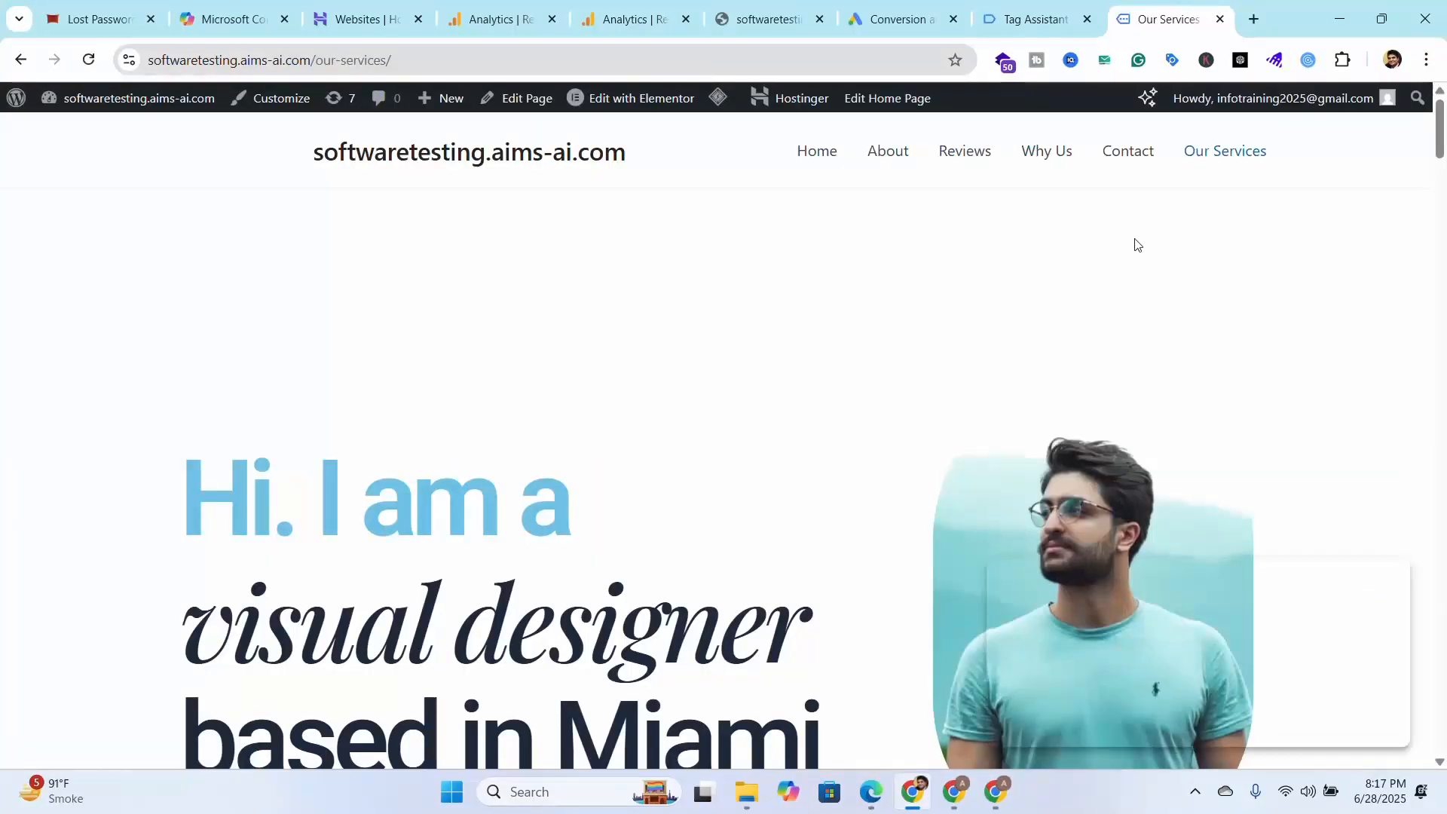
- Acknowledge the connection in Tag Assistant and return to the Google Ads conversions summary to check the page view action's status
left_click(876, 19)
left_click(1014, 16)
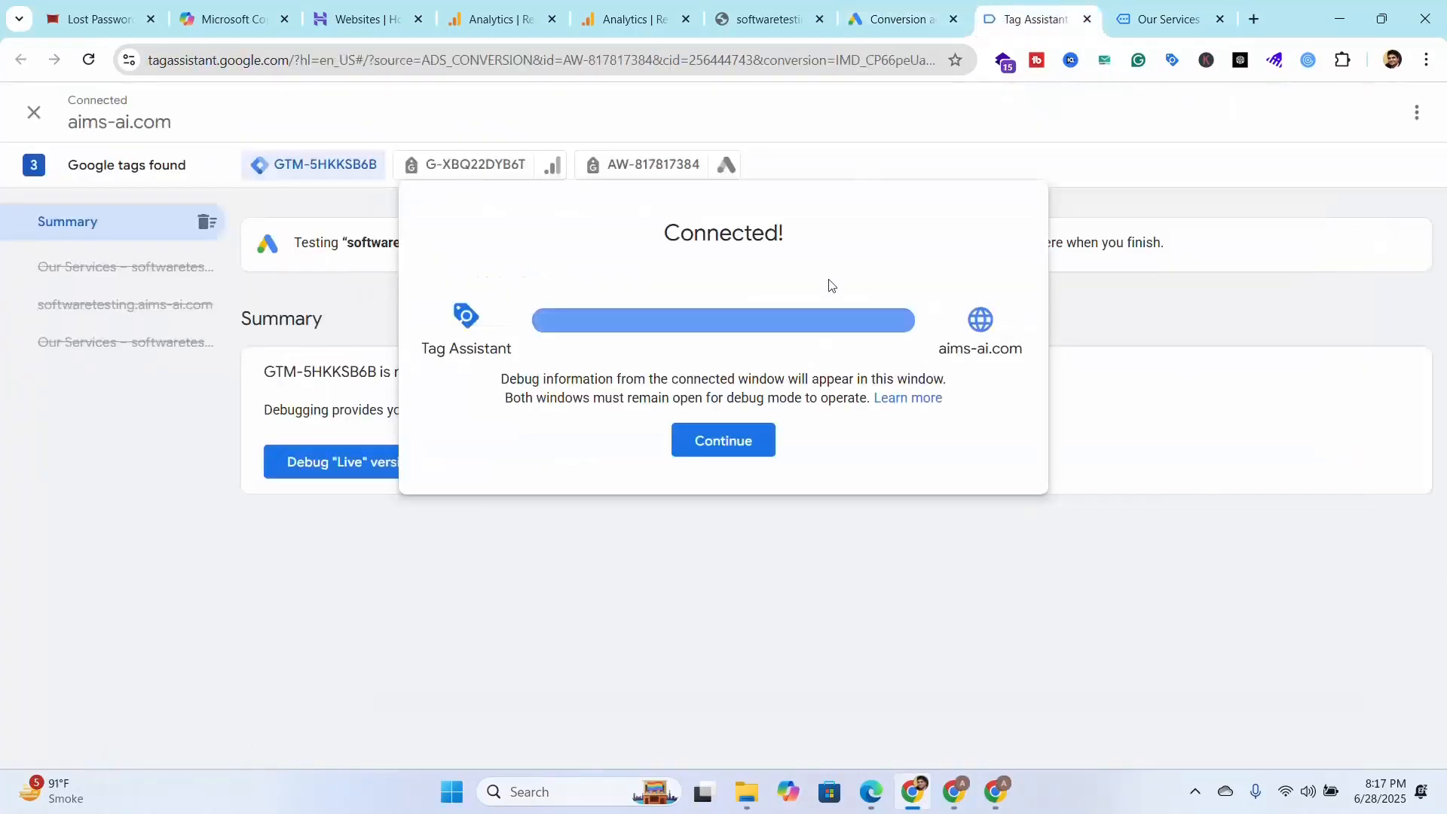
left_click(719, 454)
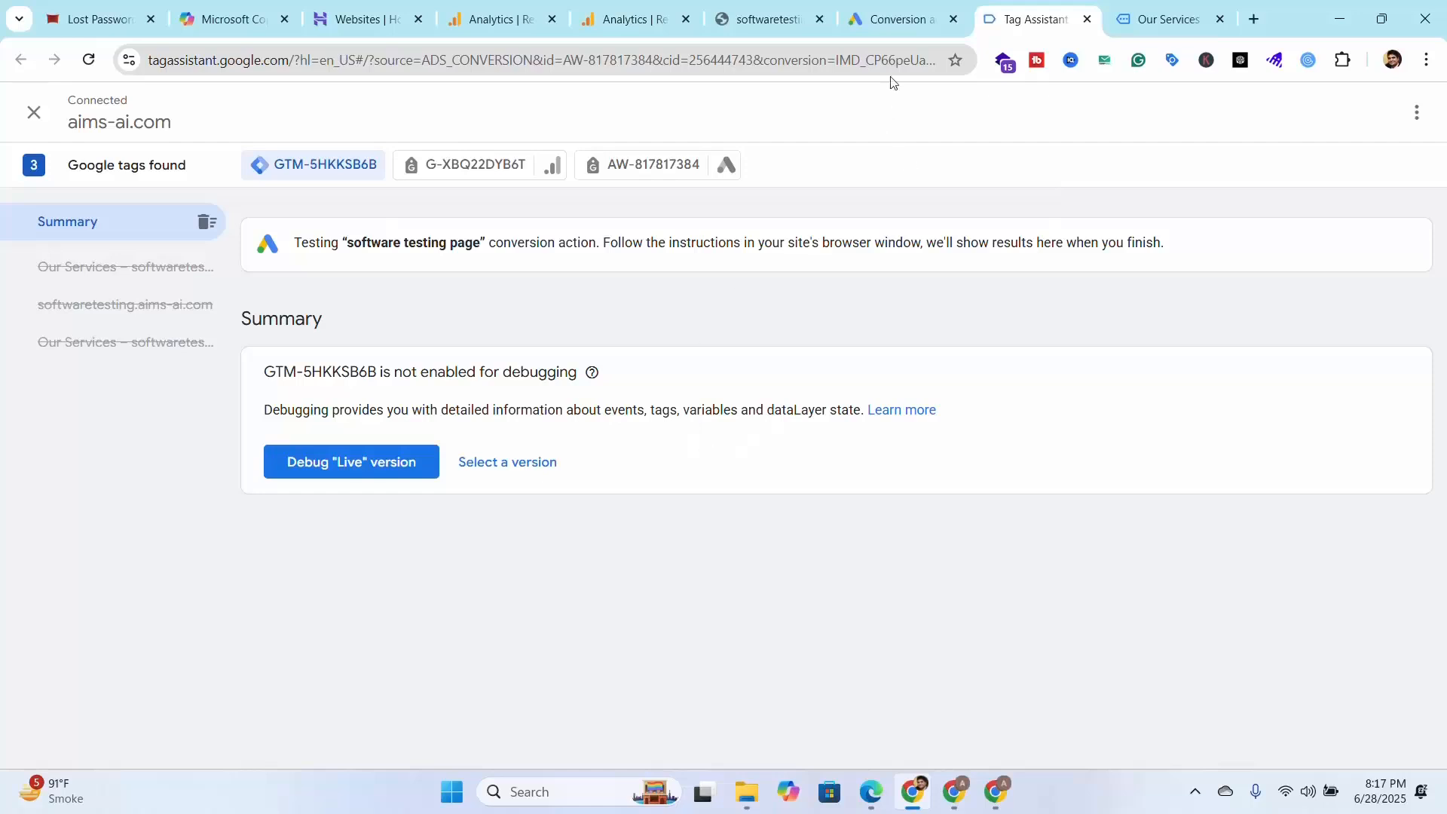
left_click(897, 21)
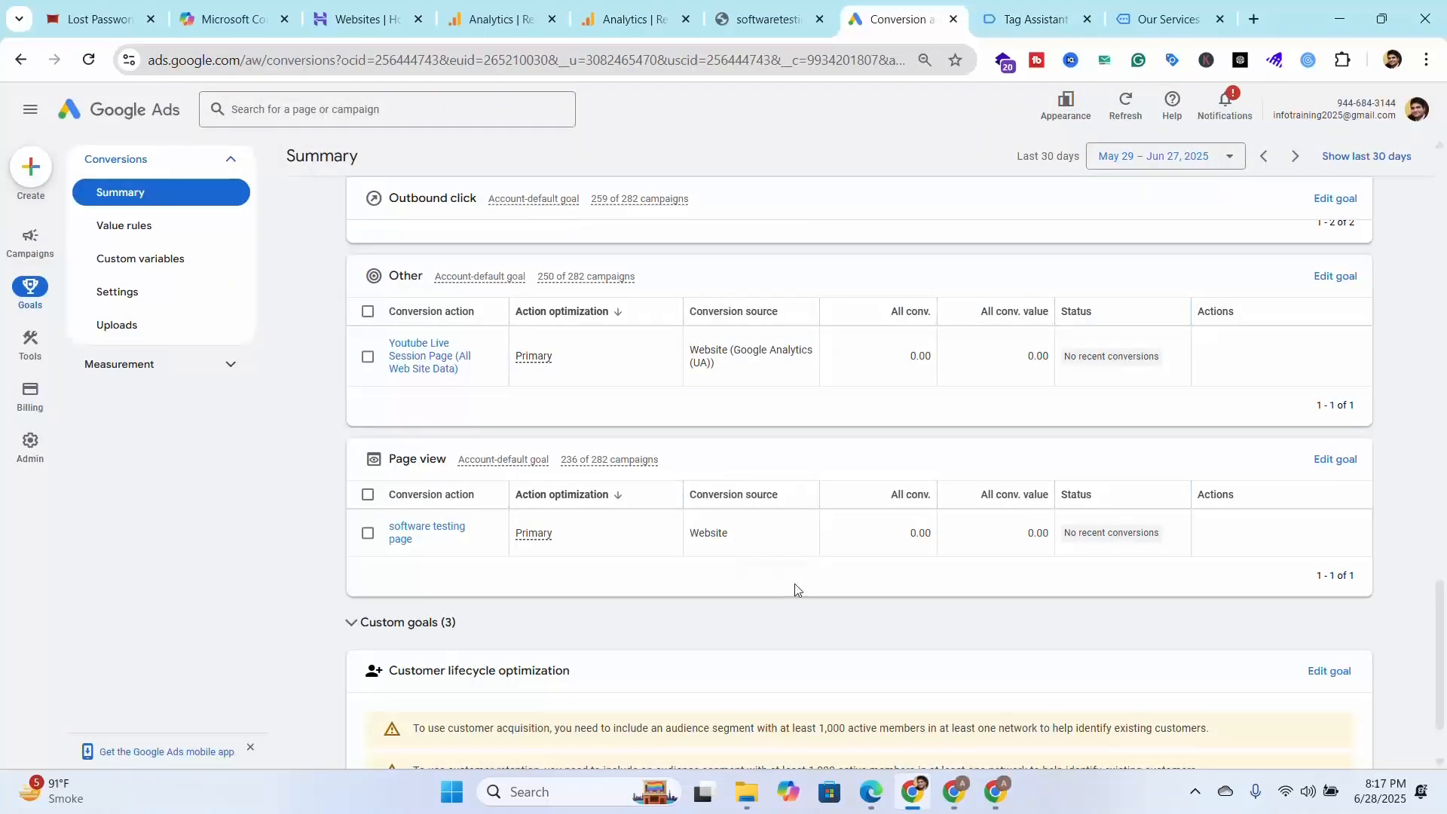